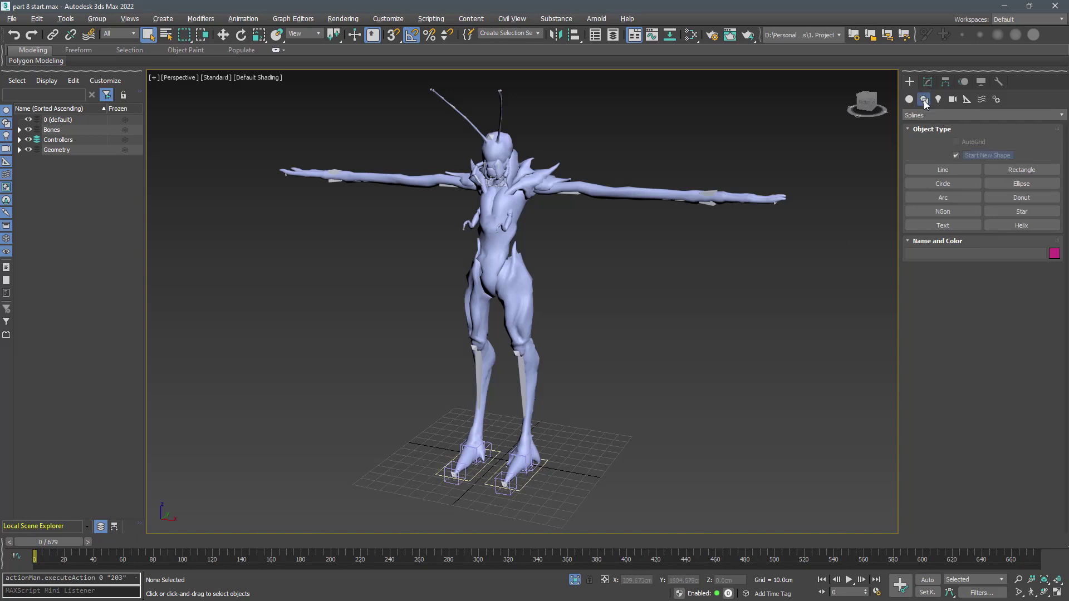
- Draw a circle of 40 cm radius centred on the grid origin under the feet and convert it to an editable spline
click(944, 184)
key(s)
scroll(549, 430, up, 6)
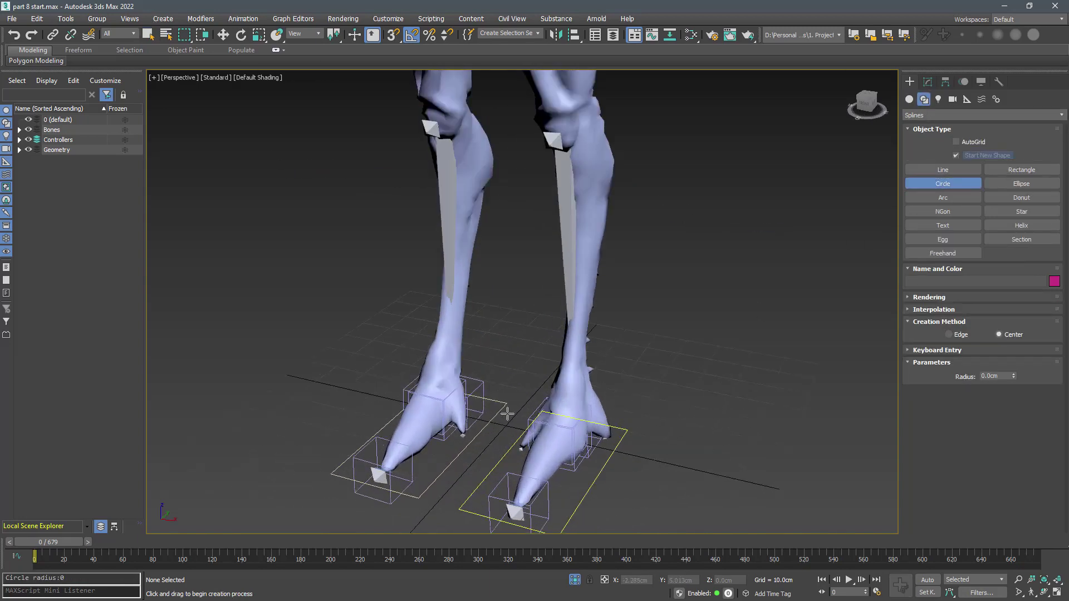
drag(498, 426, 649, 453)
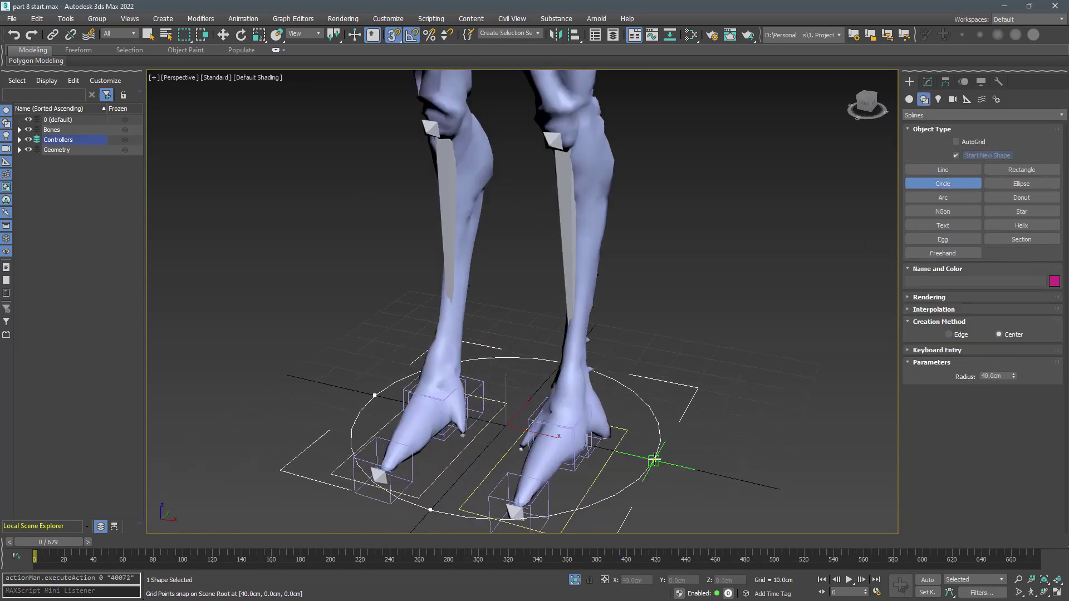
right_click(647, 333)
scroll(635, 345, down, 3)
right_click(635, 350)
click(649, 498)
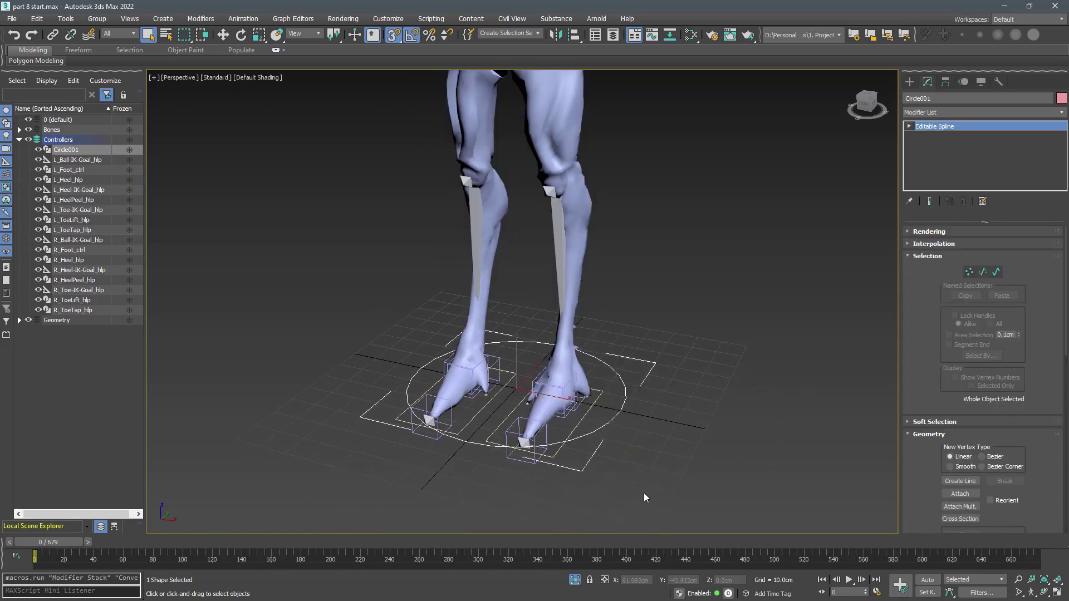
- Pull the circle's front vertex forward to shape the front of the outline into a point
key(1)
click(465, 444)
key(w)
drag(484, 426, 212, 413)
key(r)
- Adjust the position and scale of the whole spline so the pointed outline surrounds both feet
key(3)
key(ctrl+a)
key(w)
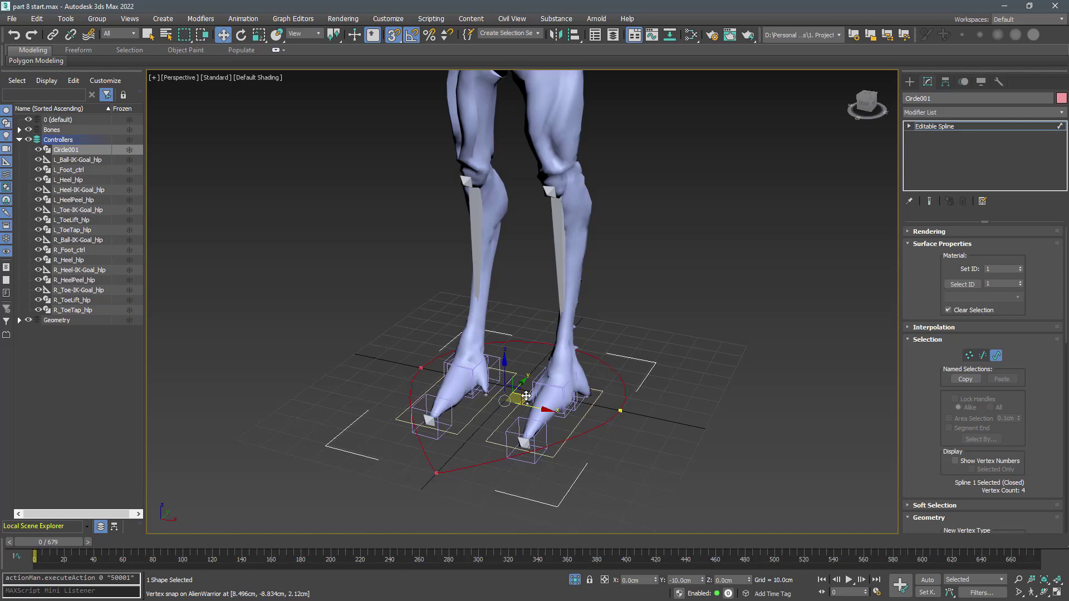
alt+middle_drag(526, 396, 506, 403)
key(s)
drag(525, 384, 501, 406)
key(r)
key(w)
- Finish editing the spline and rename the pointed shape M_Root_ctrl
key(3)
double_click(947, 104)
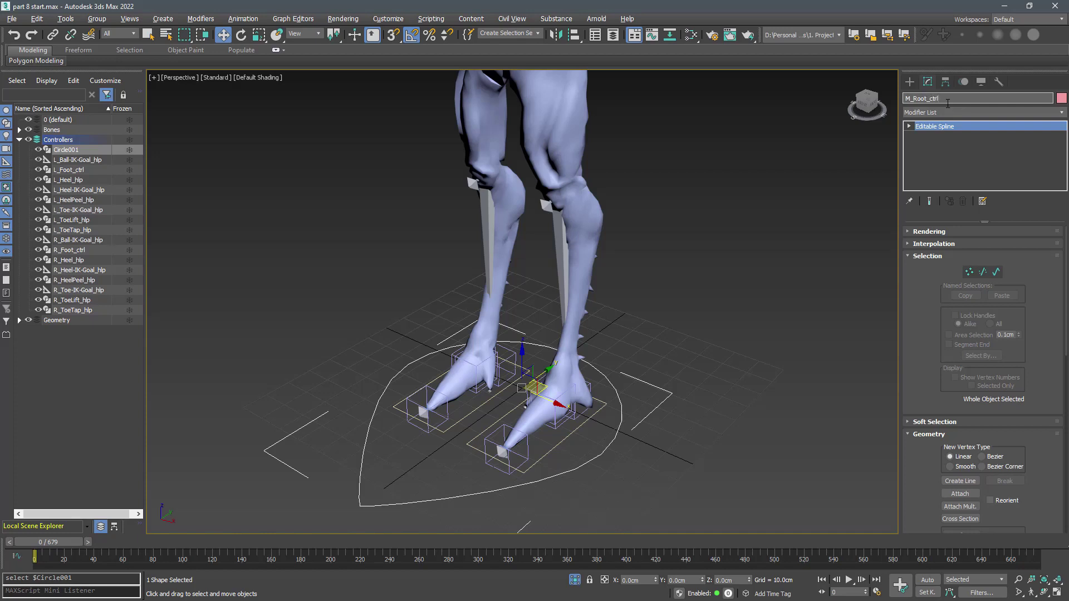
key(Return)
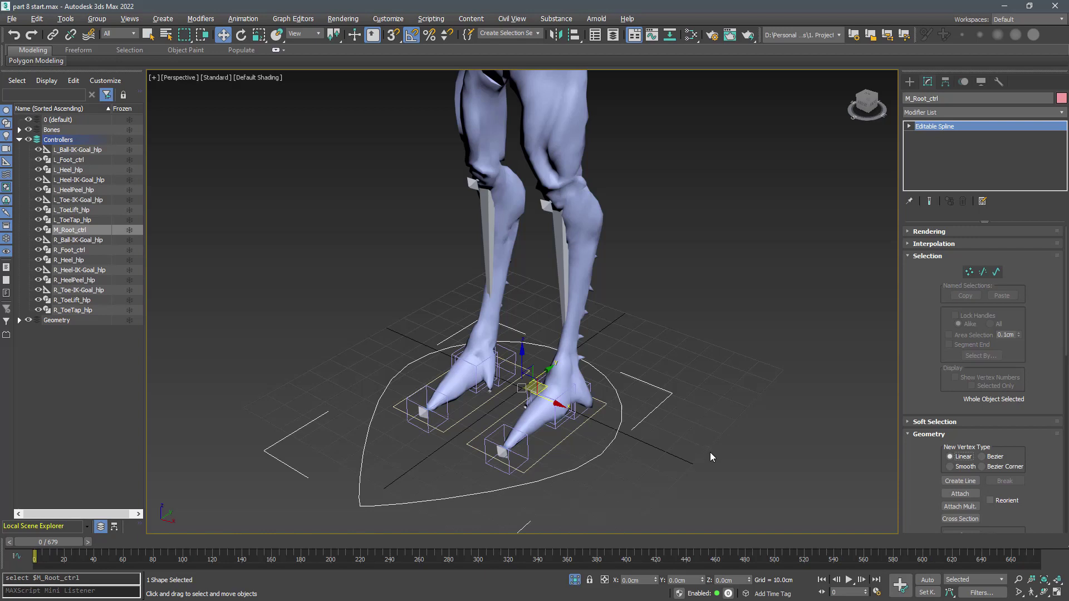
- In the front view, draw a small grid-snapped circle beside the character's left leg at X 30 cm, Z 60 cm
key(f)
click(711, 395)
middle_drag(667, 317, 680, 373)
scroll(518, 329, up, 8)
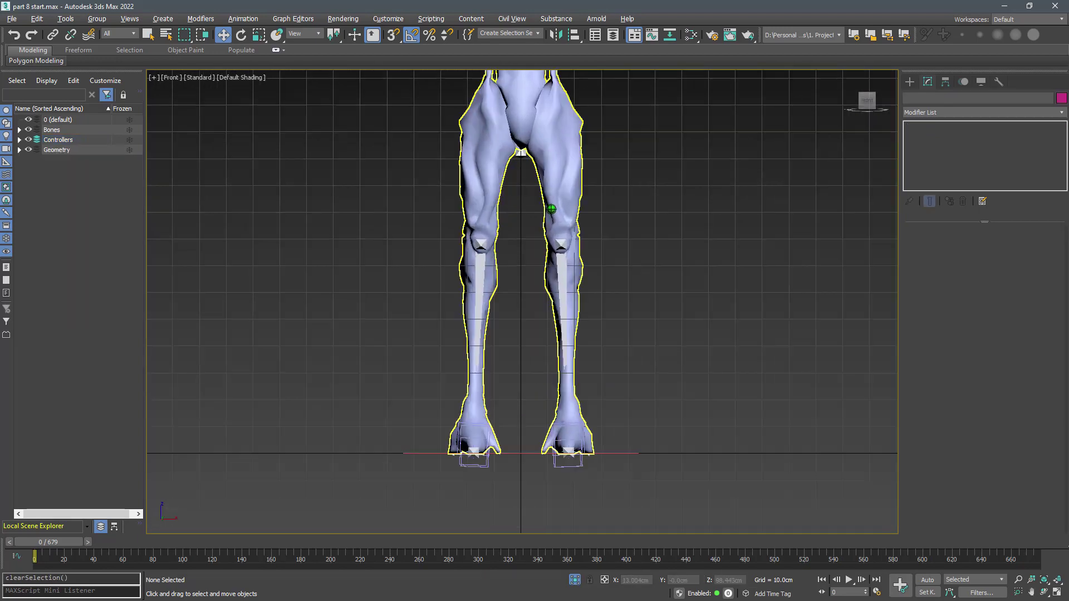
click(910, 82)
click(943, 184)
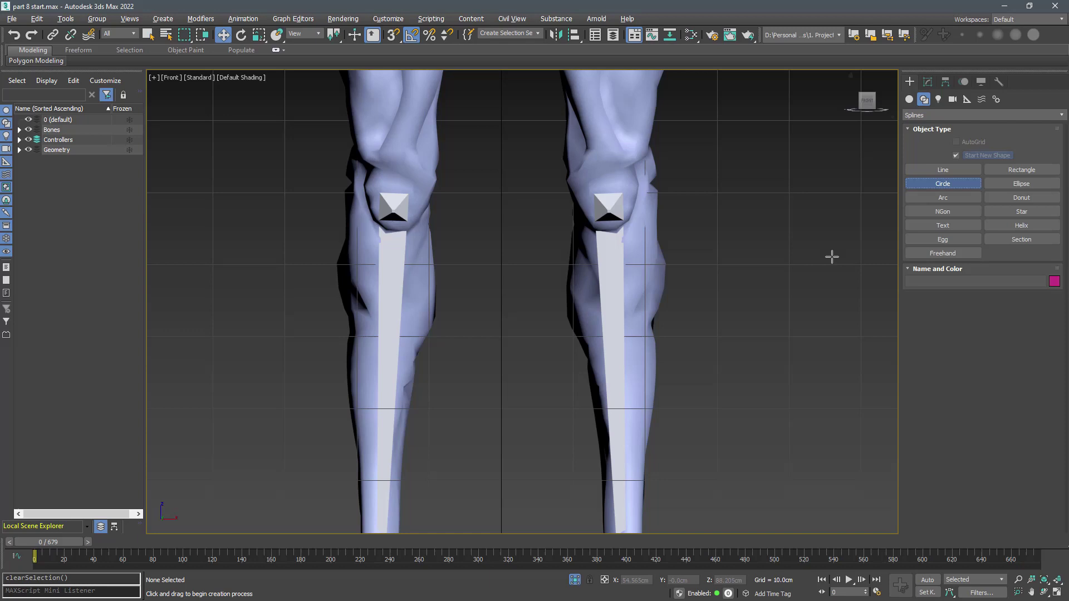
key(s)
mouse_move(501, 336)
mouse_down()
mouse_move(752, 327)
mouse_move(733, 325)
mouse_up()
- Make one copy of the small circle beside the other leg at X -30 cm
key(w)
shift+drag(731, 324, 303, 337)
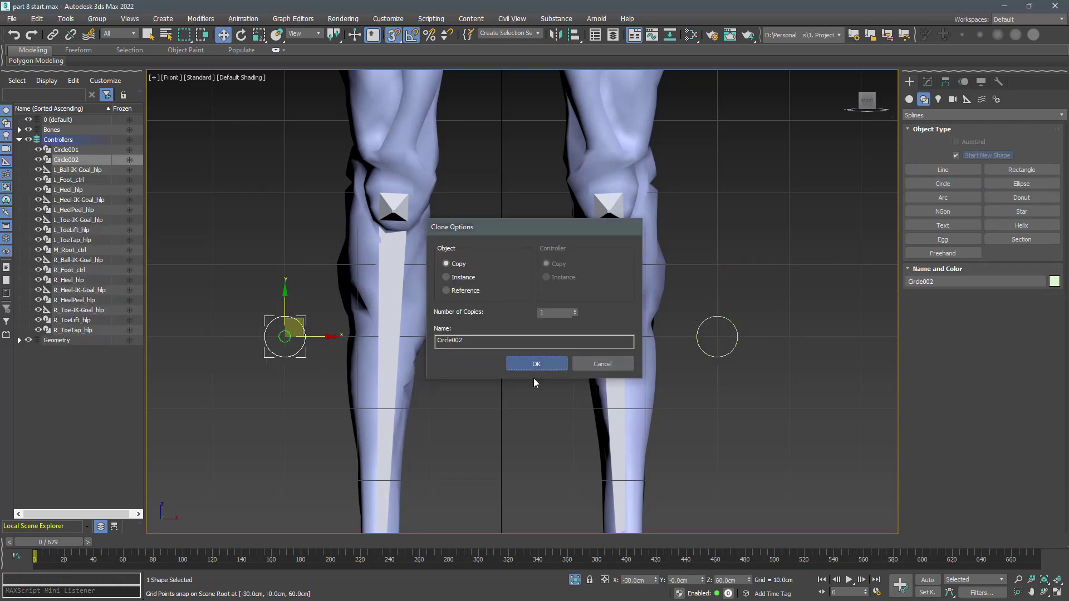
click(535, 361)
- Rename the circle at X 30 cm as L_Swivel_ctrl and its copy at X -30 cm as R_Swivel_ctrl
click(717, 357)
text(L_Swivel)
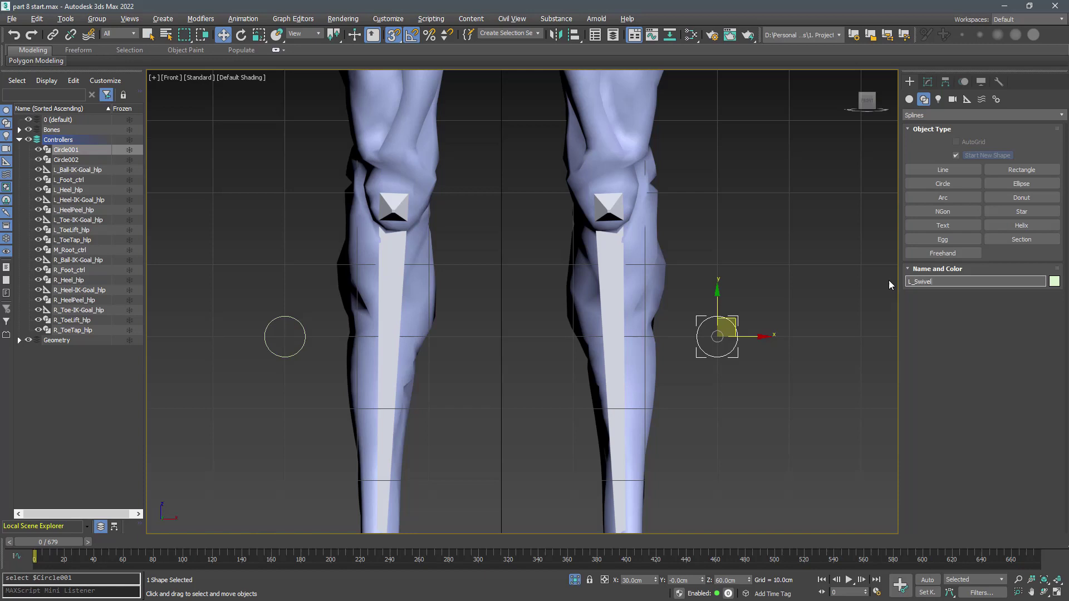
text(_ctrl)
key(Return)
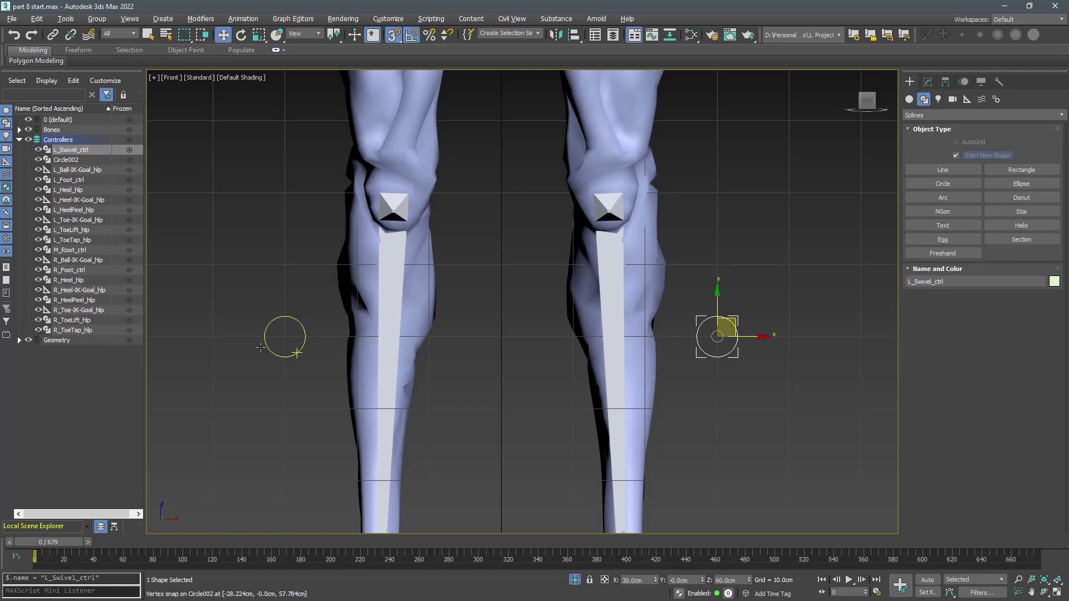
click(296, 351)
key(Return)
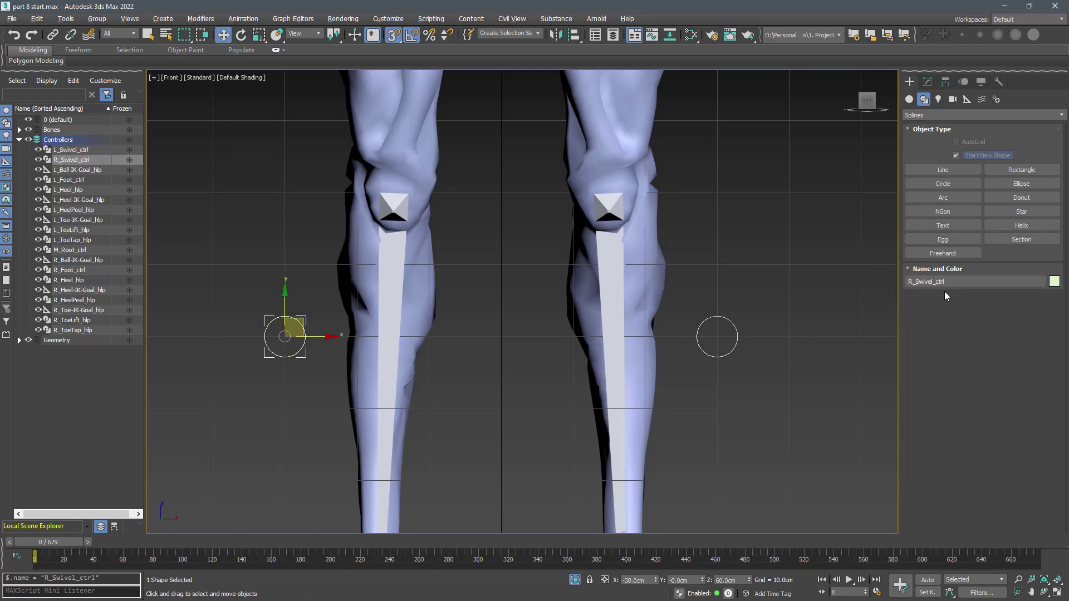
- Return to the perspective view with snapping off and hide the Geometry layer
click(755, 407)
key(p)
scroll(768, 409, down, 5)
alt+middle_drag(783, 410, 718, 405)
key(s)
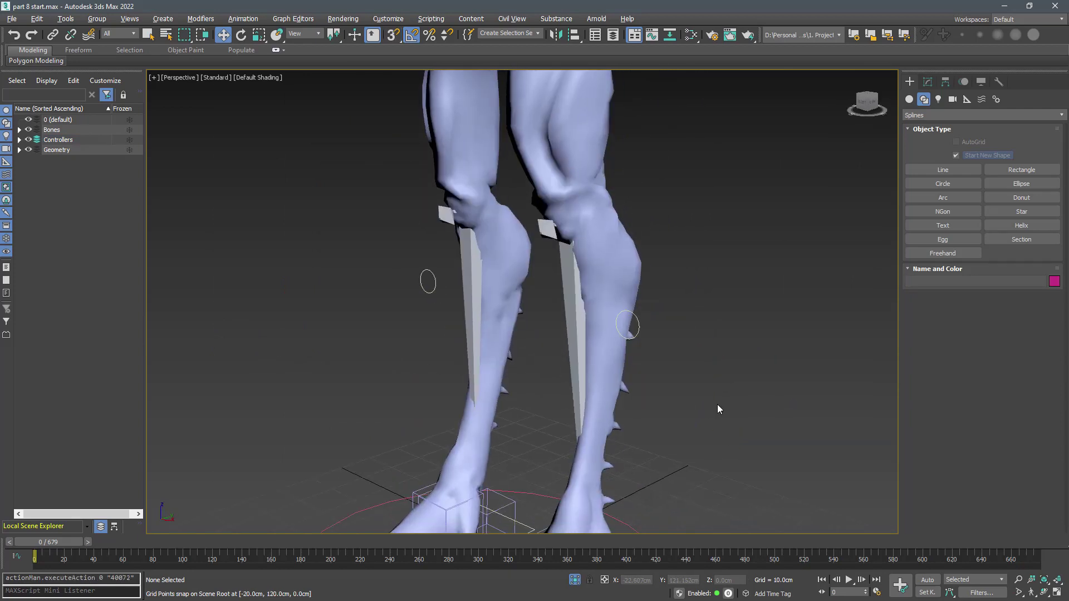
click(28, 149)
- Align L_Swivel_ctrl to the L_Kneecap bone, matching pivot position and orientation on all axes
click(628, 340)
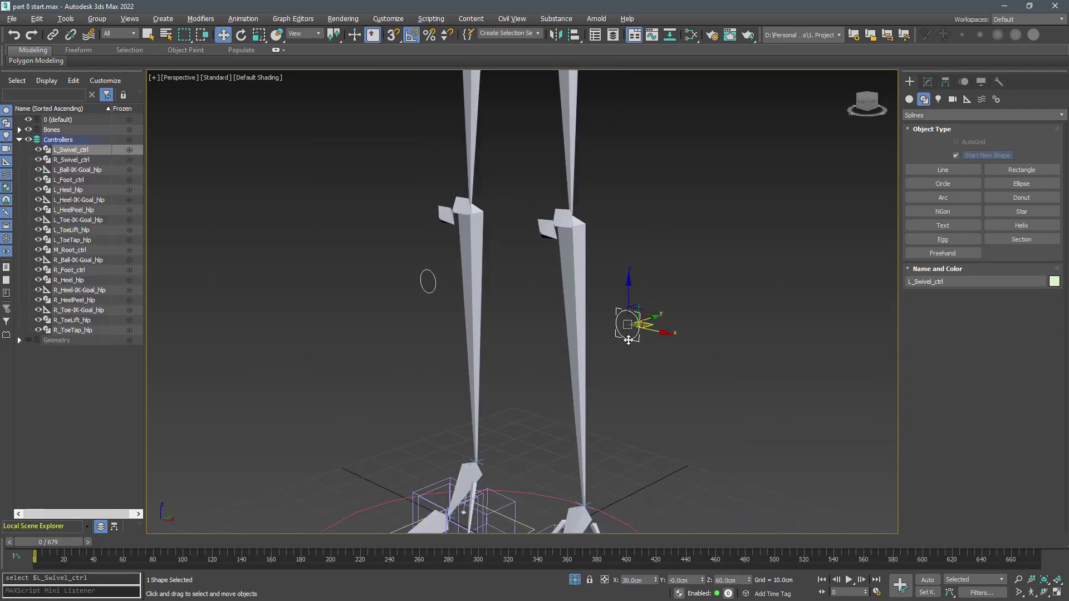
key(alt+a)
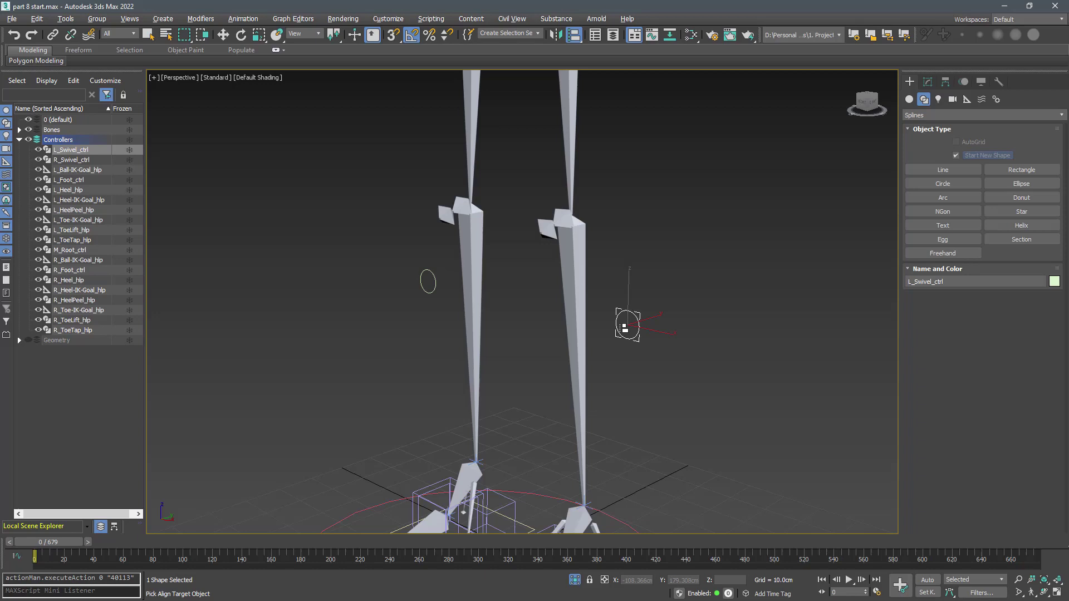
click(564, 219)
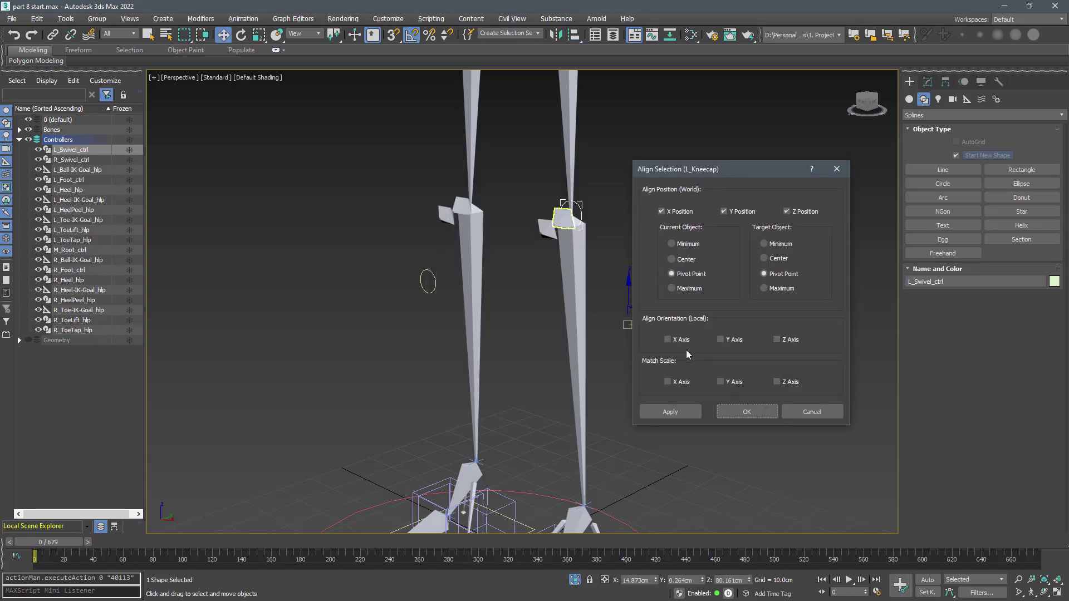
click(747, 412)
- Align R_Swivel_ctrl to the R_Kneecap bone, matching pivot position and orientation on all axes
click(436, 278)
key(alt+a)
click(463, 206)
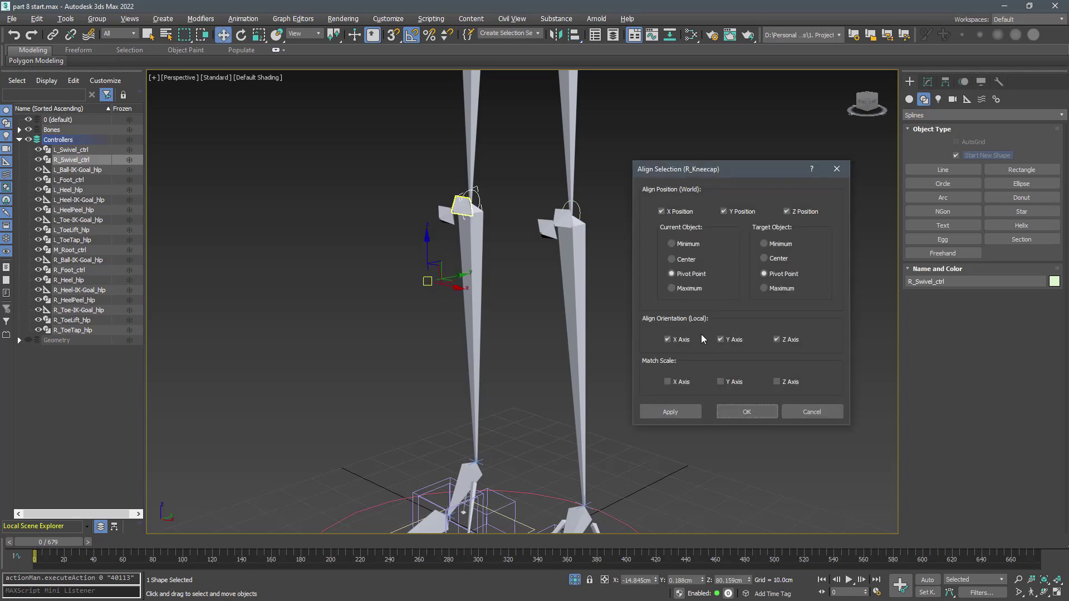
click(747, 412)
- Convert both swivel controllers, L_Swivel_ctrl and R_Swivel_ctrl, to editable splines
scroll(533, 233, up, 5)
ctrl+click(646, 319)
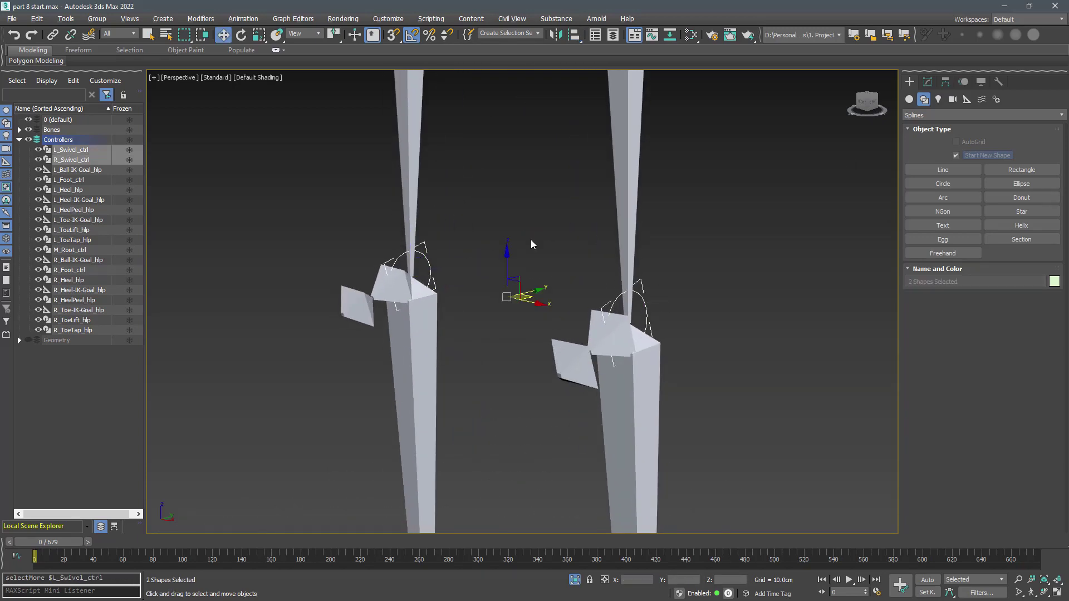
right_click(566, 278)
mouse_move(624, 391)
click(704, 393)
- Rotate the splines inside L_Swivel_ctrl and R_Swivel_ctrl so both circles face forward from the knees
click(648, 319)
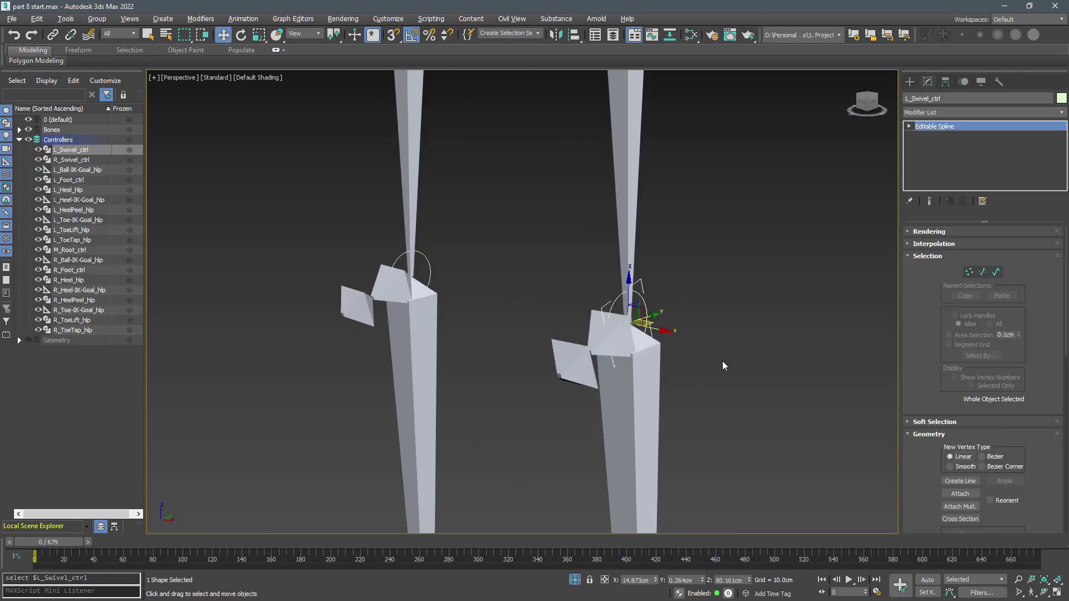
key(e)
click(319, 33)
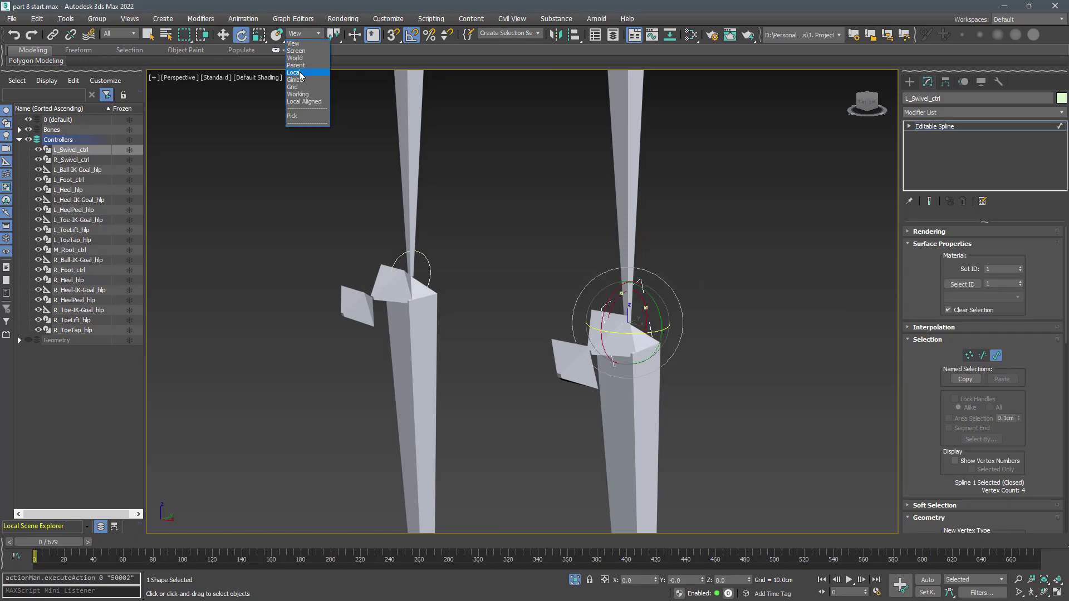
click(298, 79)
click(430, 270)
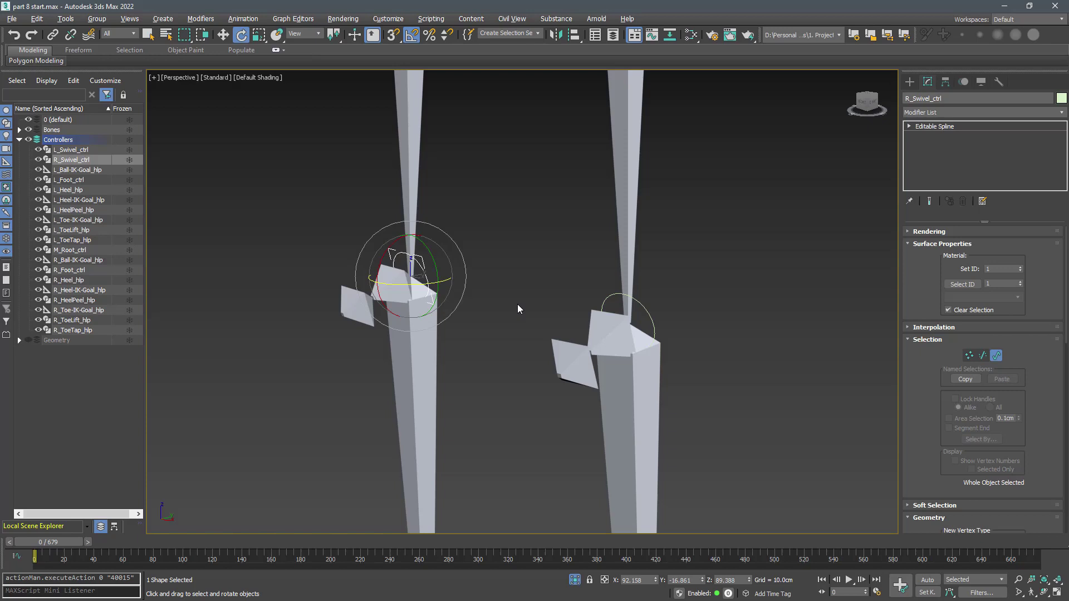
click(521, 284)
- Offset L_Swivel_ctrl 90 cm along its X axis using the Local reference coordinate system
key(q)
click(649, 329)
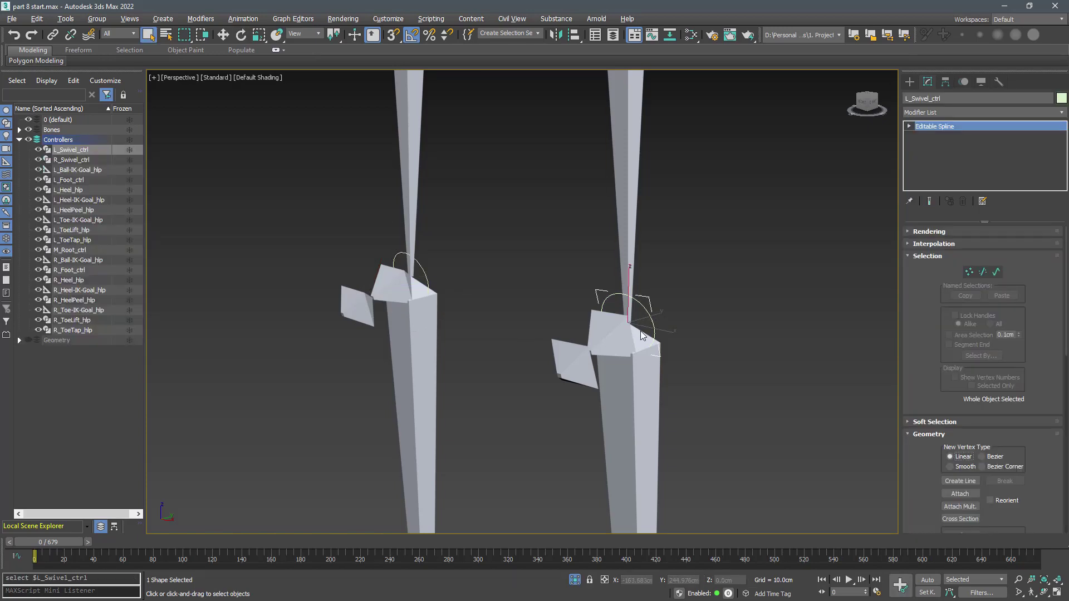
key(w)
click(319, 33)
click(298, 79)
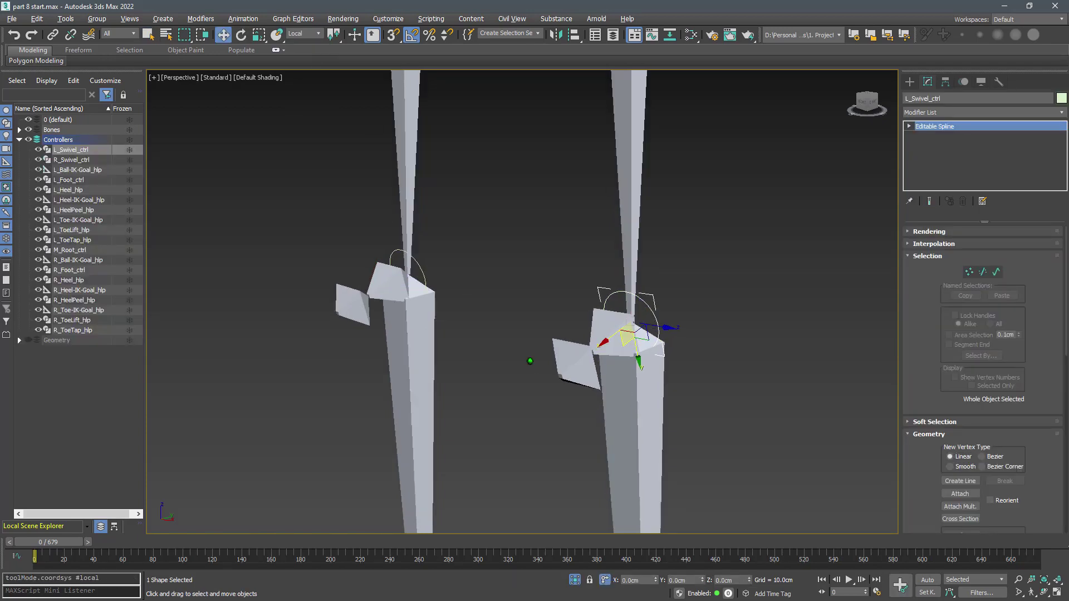
scroll(532, 363, down, 8)
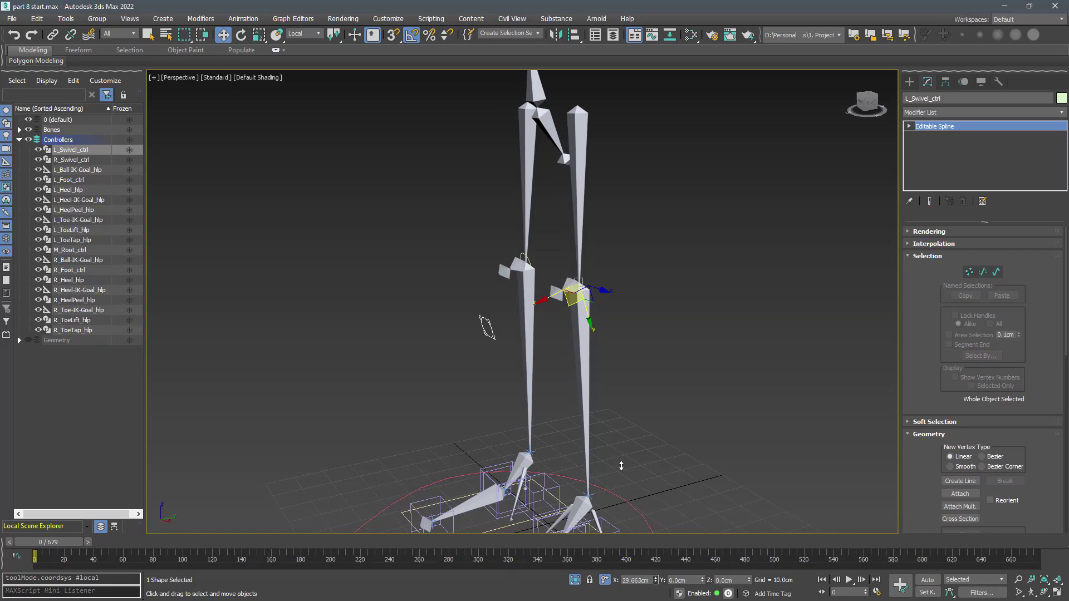
drag(621, 390, 621, 390)
key(ctrl+z)
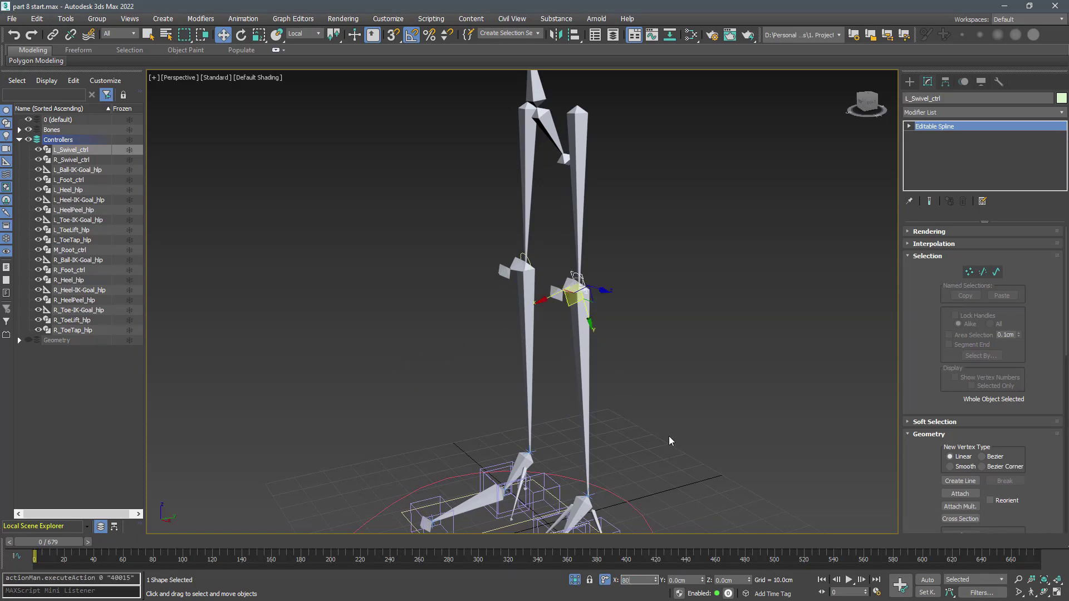
key(Return)
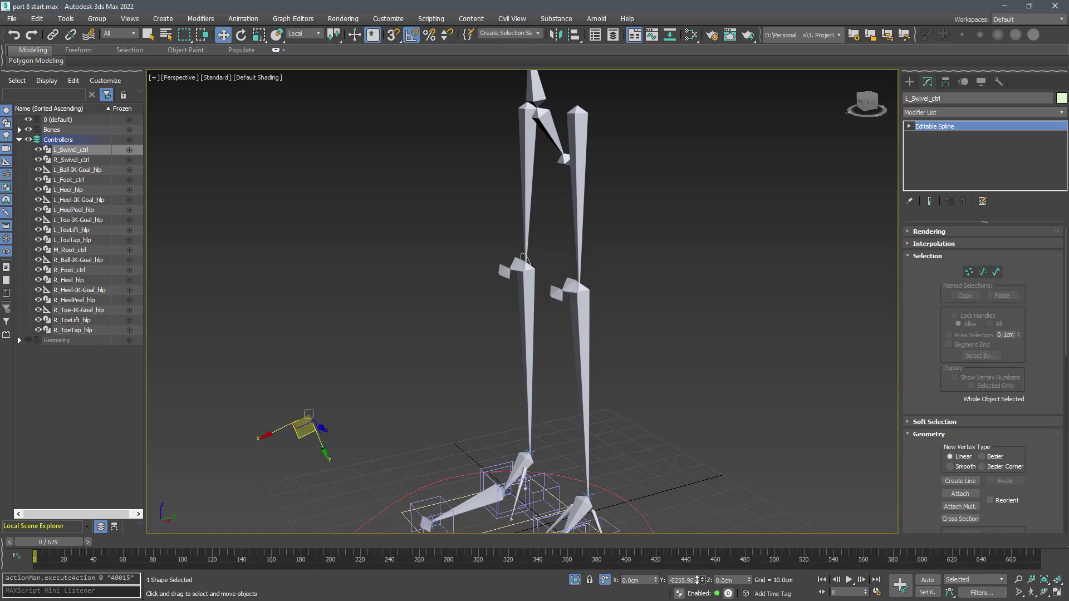
right_click(698, 580)
key(Return)
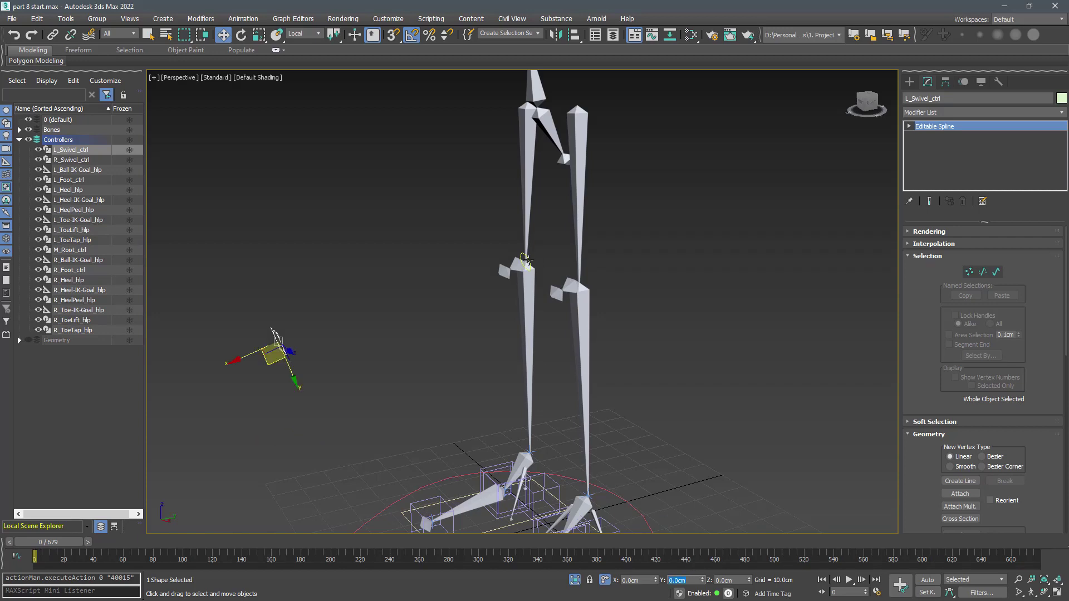
- Offset R_Swivel_ctrl along its local X axis in front of the right knee, level with L_Swivel_ctrl
click(527, 260)
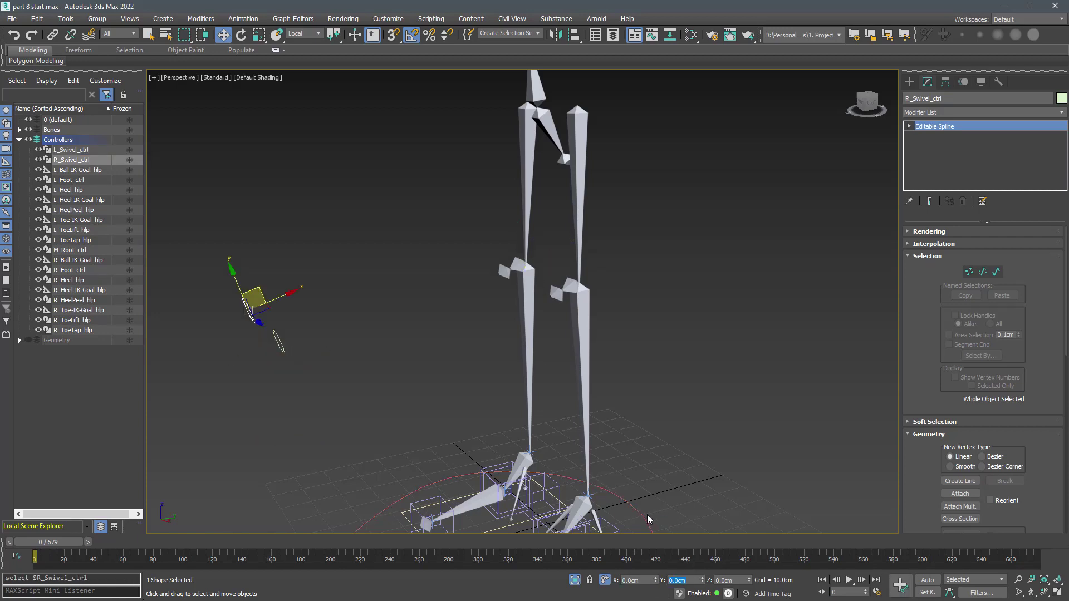
alt+middle_drag(362, 373, 390, 371)
click(585, 444)
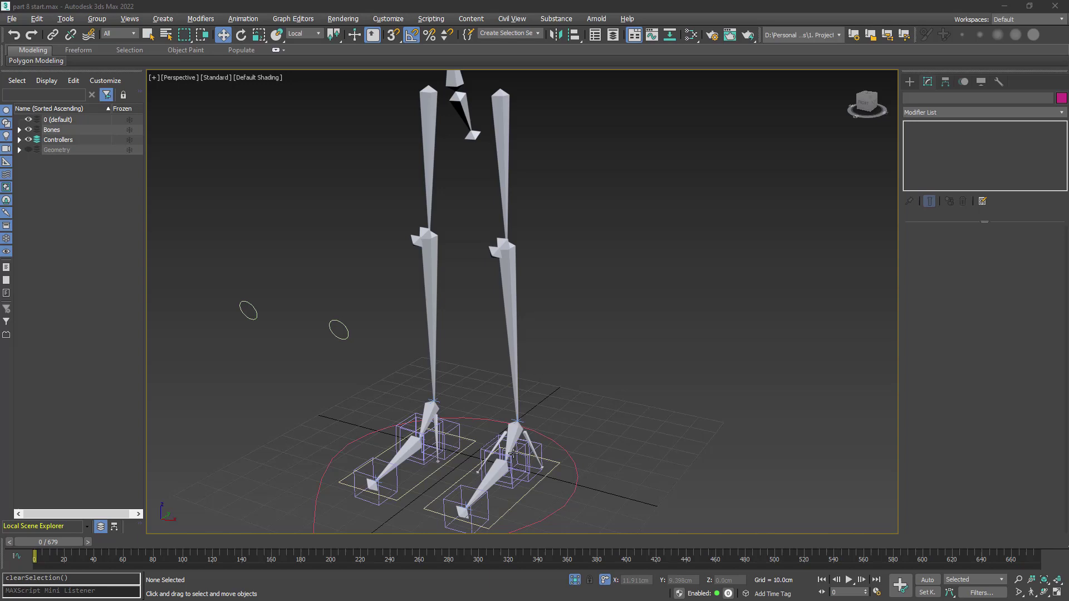
- Assign L_Swivel_ctrl as the IK solver plane target of L_Heel-IK-Goal_hlp
mouse_move(513, 454)
alt+middle_down()
mouse_move(532, 436)
mouse_move(494, 449)
alt+middle_up()
click(567, 383)
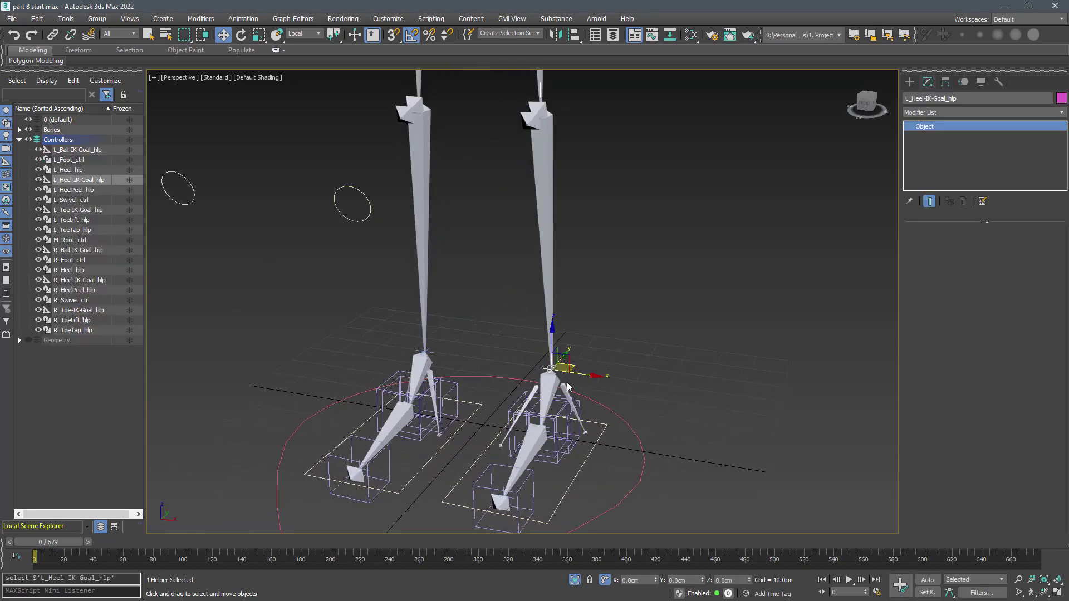
click(962, 82)
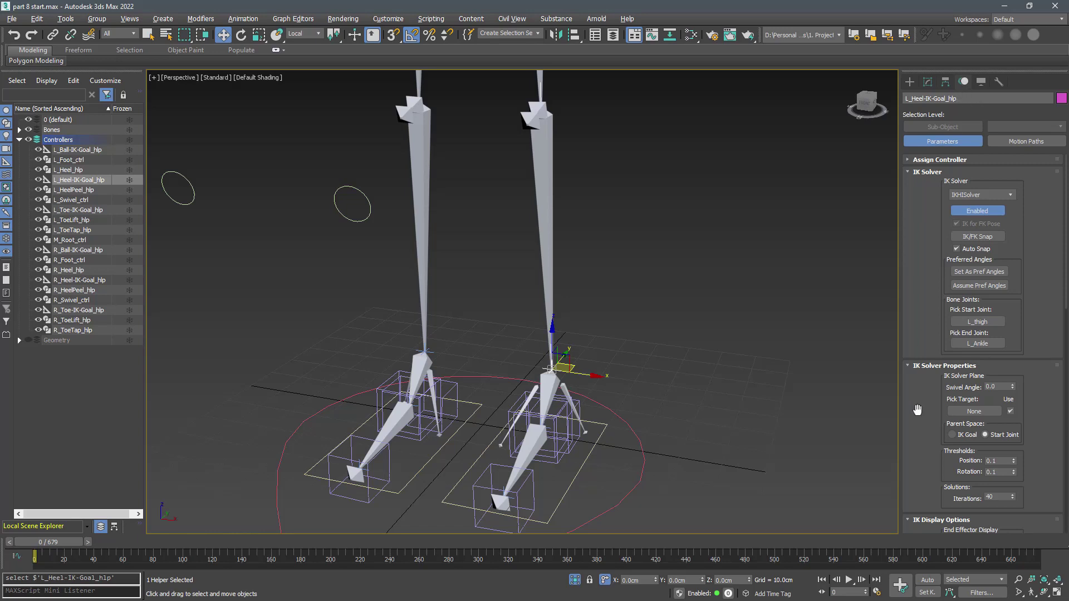
drag(918, 409, 918, 375)
click(974, 375)
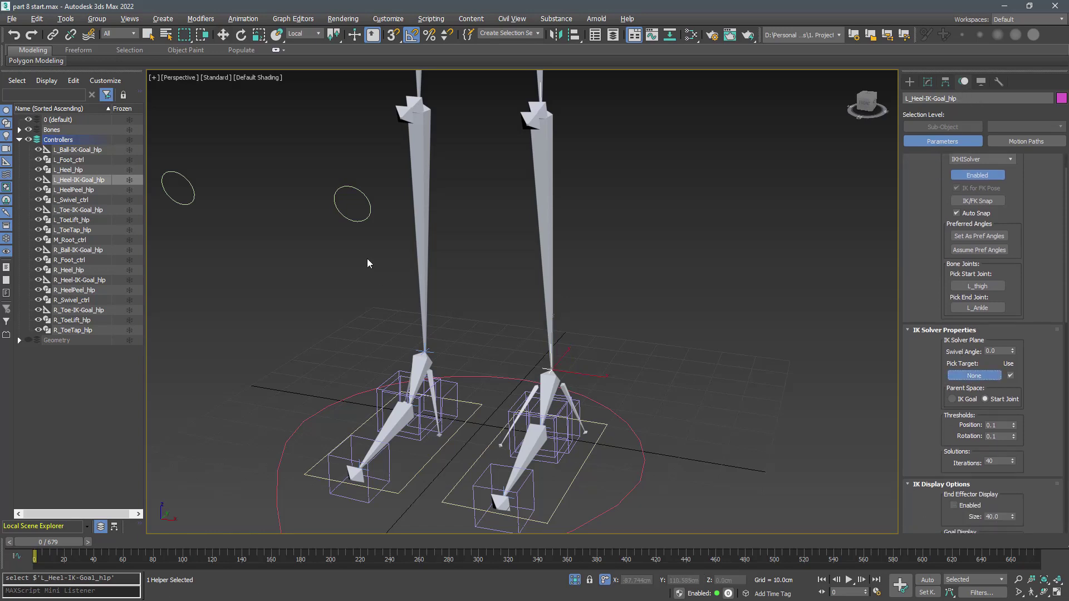
click(361, 192)
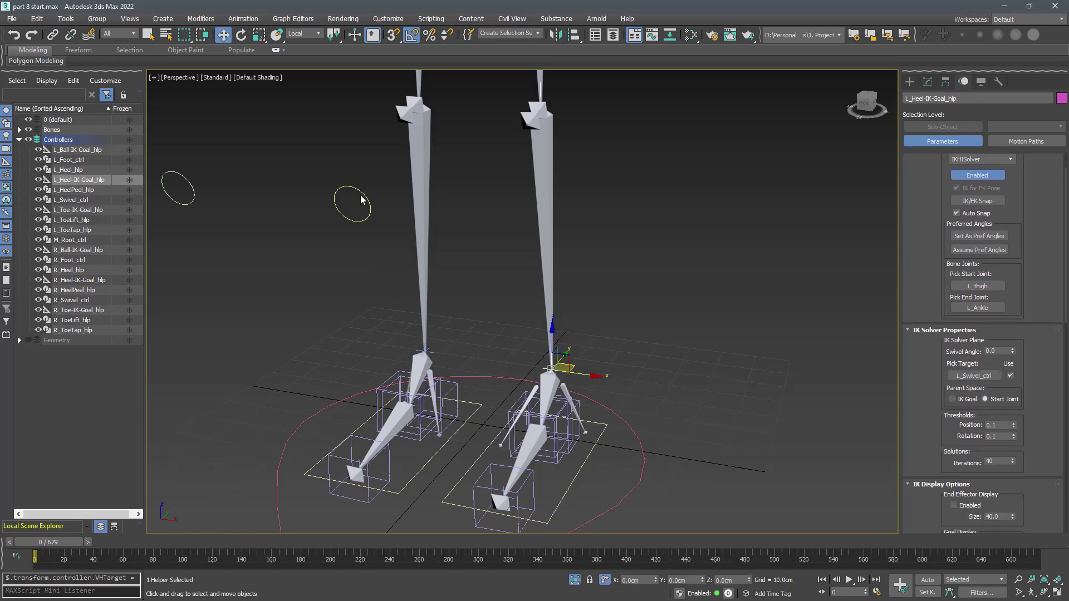
- Assign R_Swivel_ctrl as the IK solver plane target of R_Heel-IK-Goal_hlp
click(435, 362)
click(974, 376)
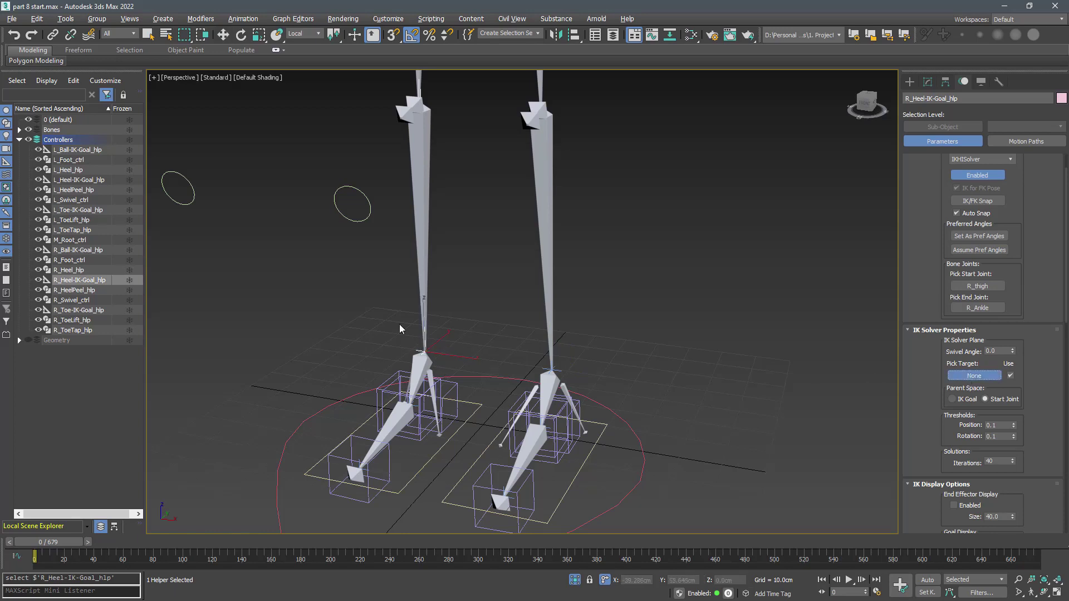
click(194, 197)
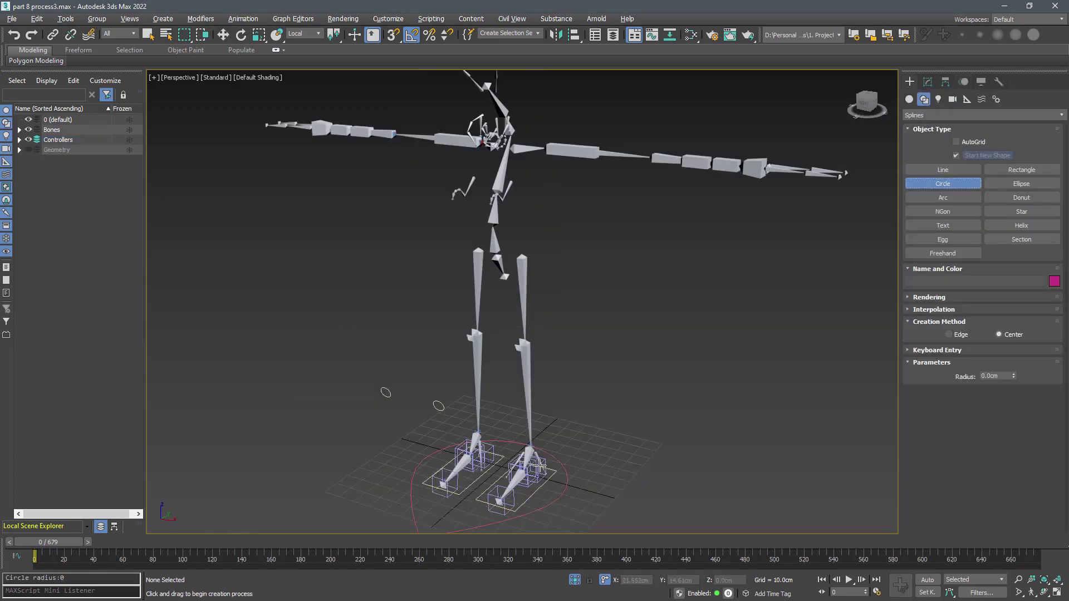
- Draw a circle with a radius of about 44.7 cm at the grid origin and name it M_Main_ctrl
scroll(507, 469, up, 5)
drag(507, 470, 673, 413)
scroll(521, 373, down, 3)
scroll(520, 373, down, 1)
key(w)
drag(941, 282, 862, 280)
text(M_Main_ctrl)
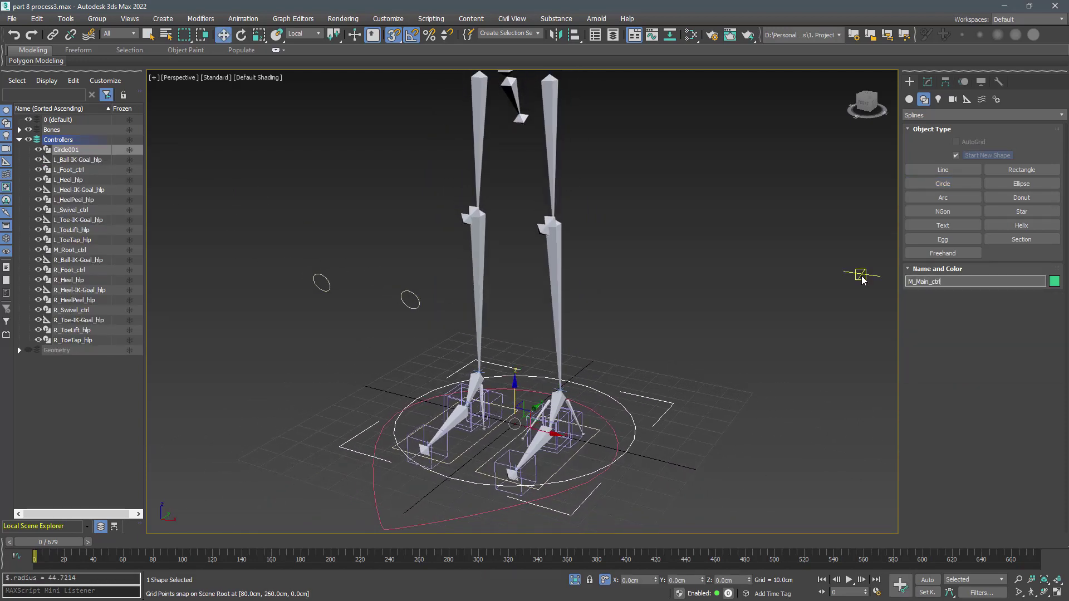
key(Return)
- Align M_Main_ctrl's pivot position to the M_Pelvis bone on all axes, leaving orientation unaligned
middle_drag(619, 336, 617, 362)
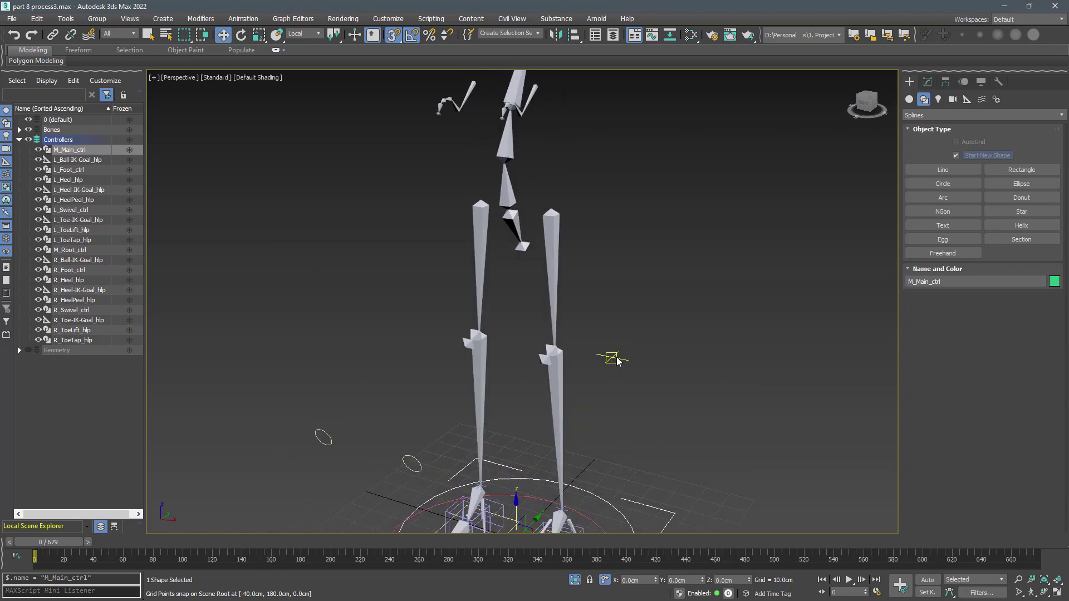
key(alt+a)
click(511, 226)
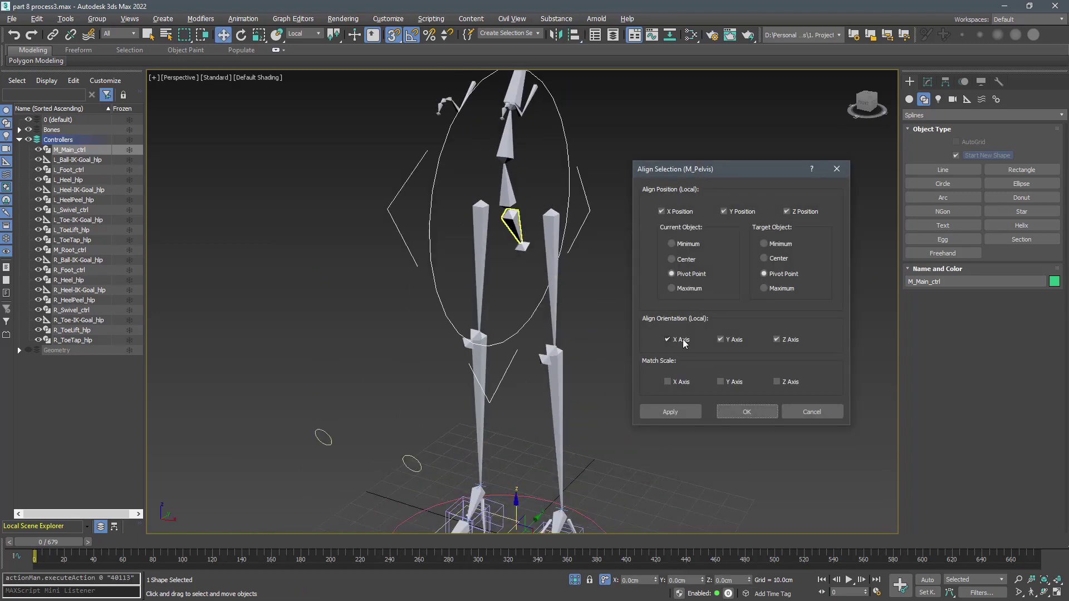
click(729, 340)
click(780, 340)
click(747, 412)
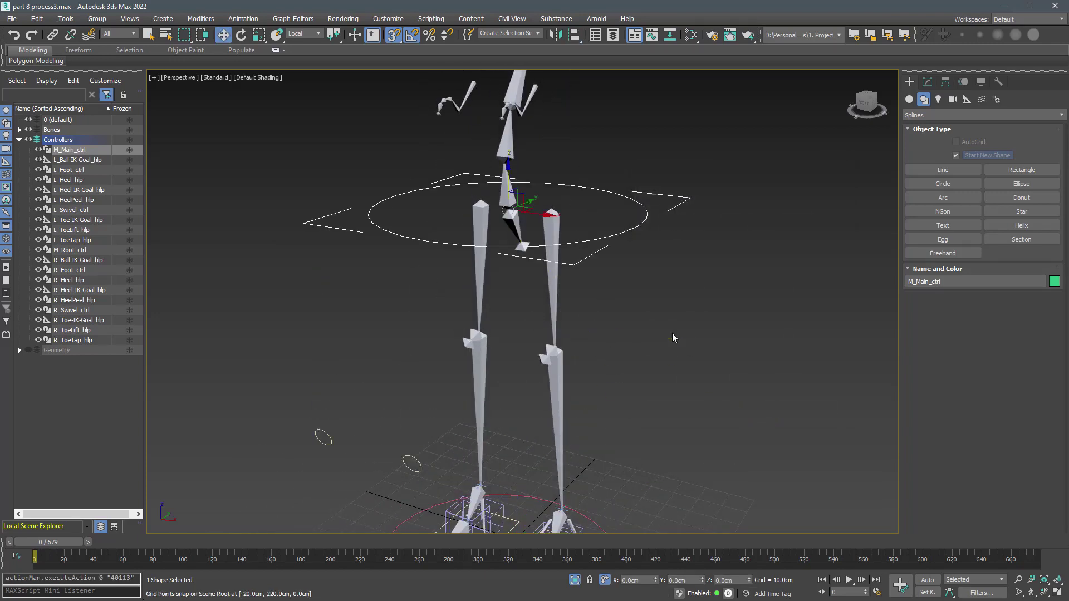
alt+middle_drag(675, 336, 679, 408)
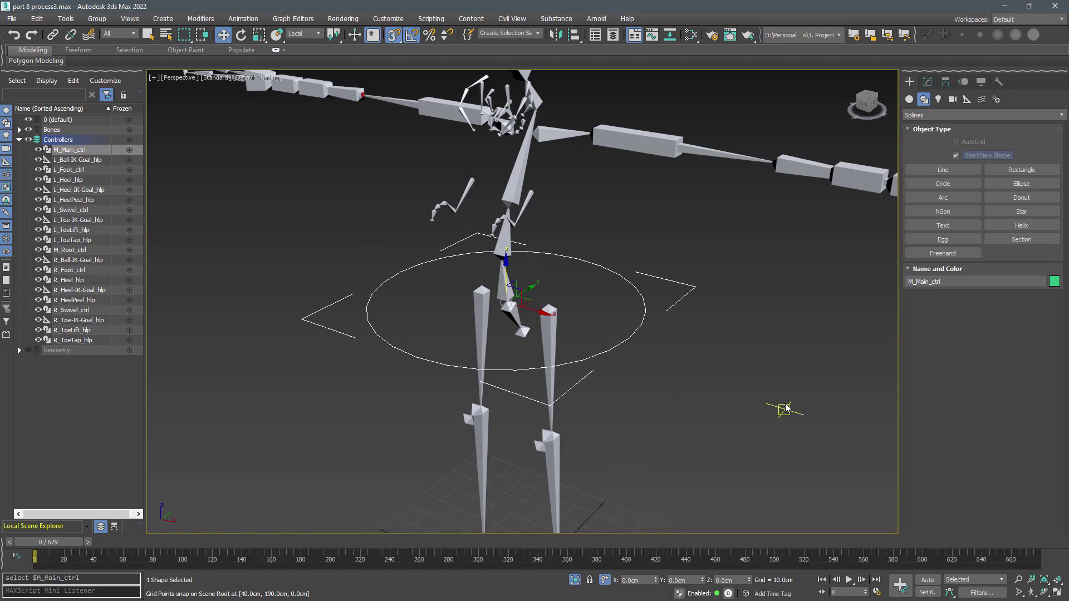
- Clone M_Main_ctrl as a copy named M_Hip_ctrl and reduce the copy's radius to about 38 cm
key(ctrl+v)
click(481, 270)
key(Tab)
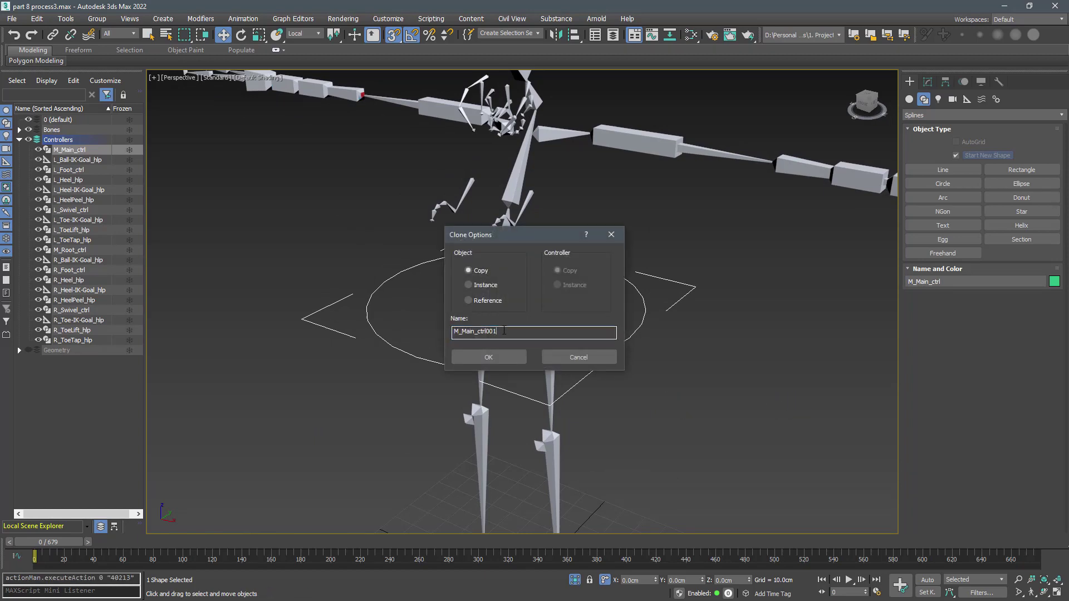
text(M_Hip_ctrl)
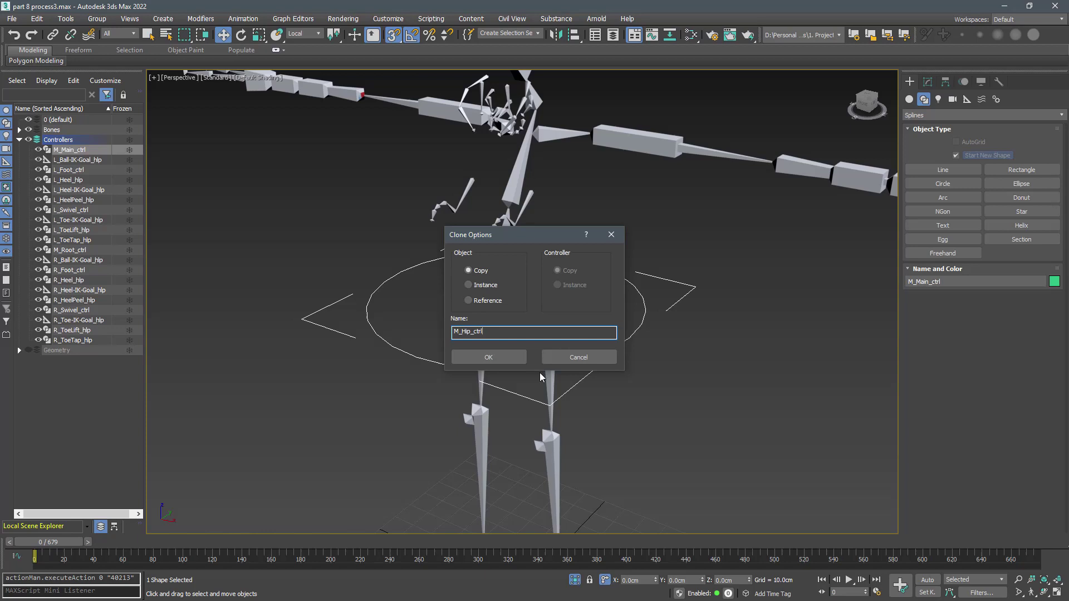
click(495, 362)
click(928, 82)
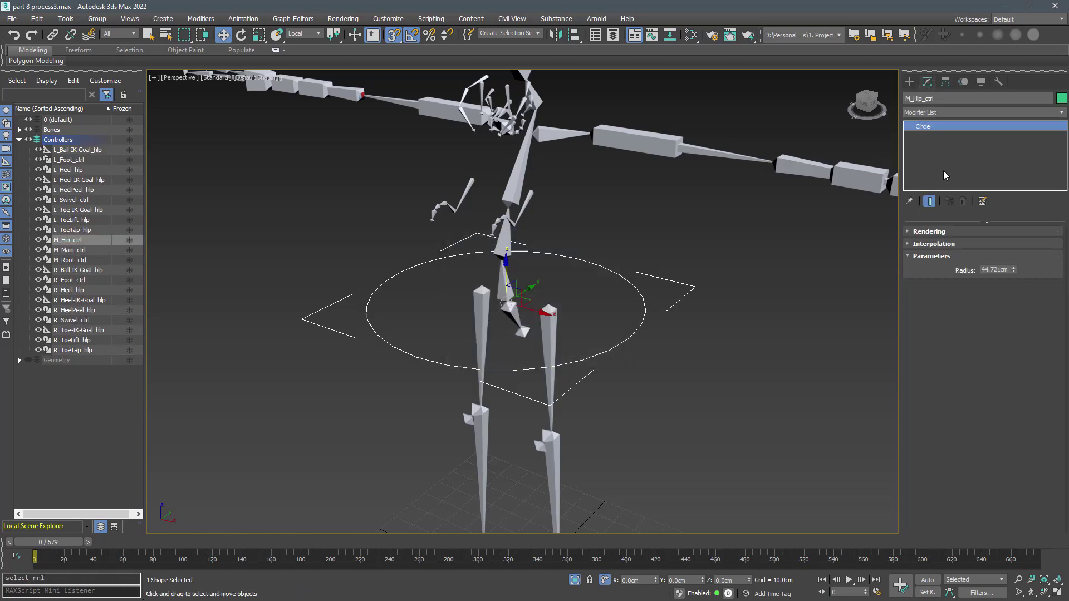
drag(1015, 271, 1015, 298)
- Align M_Hip_ctrl to M_Pelvis in position and orientation on all axes, and convert it to an editable spline
key(alt+a)
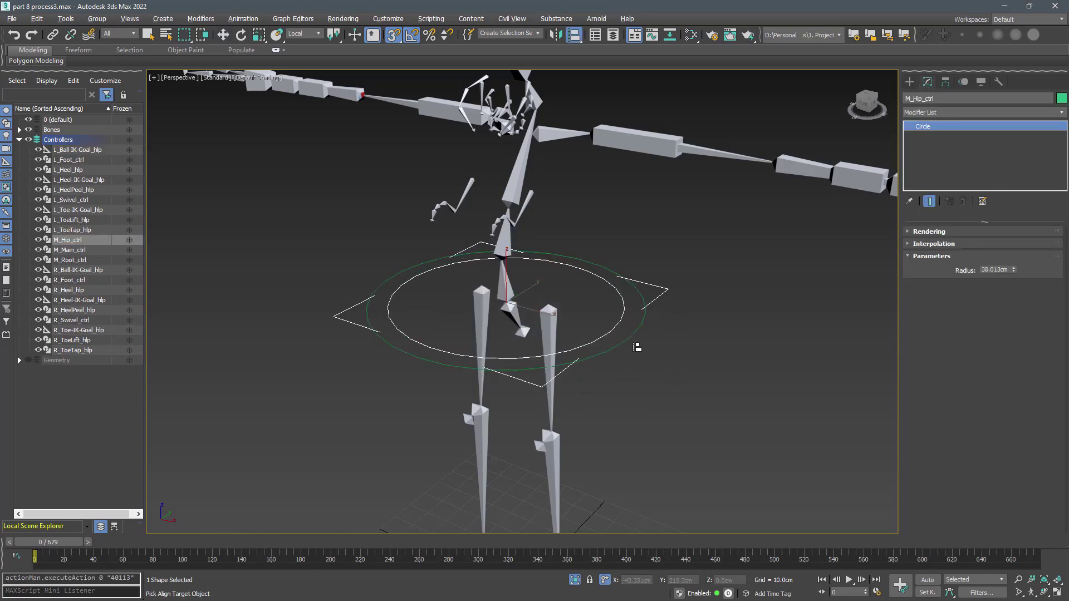
click(518, 315)
click(775, 344)
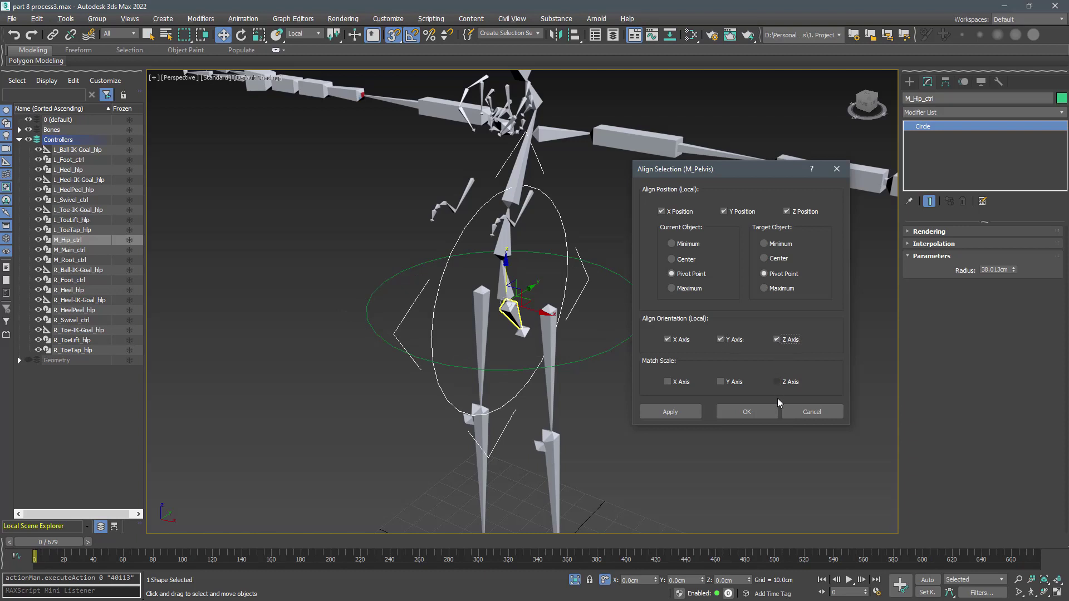
click(760, 413)
right_click(558, 241)
mouse_move(640, 359)
click(693, 361)
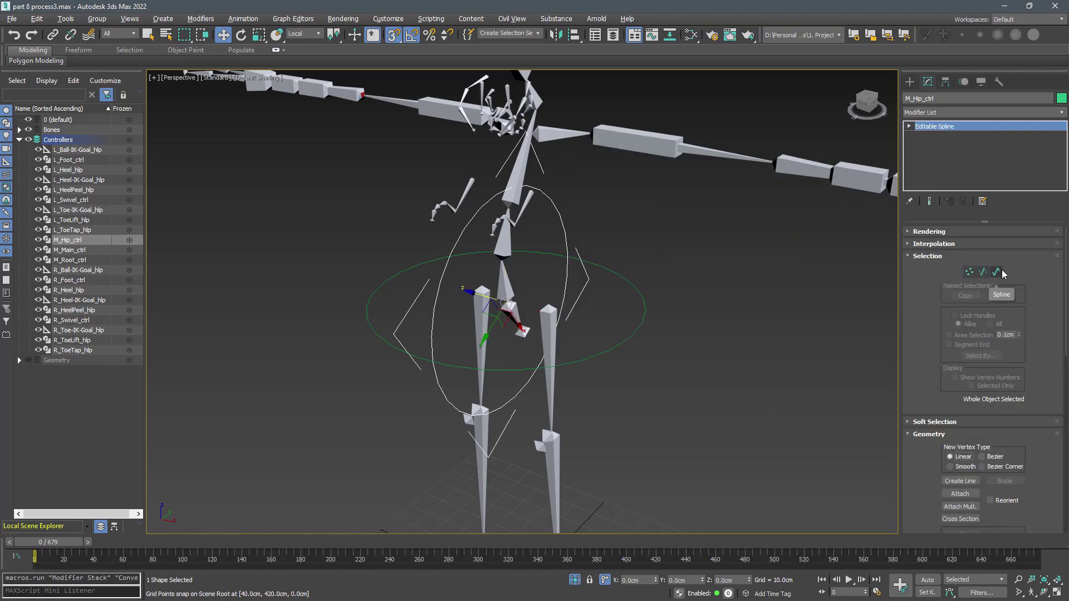
- Rotate M_Hip_ctrl's spline at sub-object level until it lies horizontally around the pelvis
key(e)
key(s)
drag(523, 297, 476, 285)
key(f)
key(z)
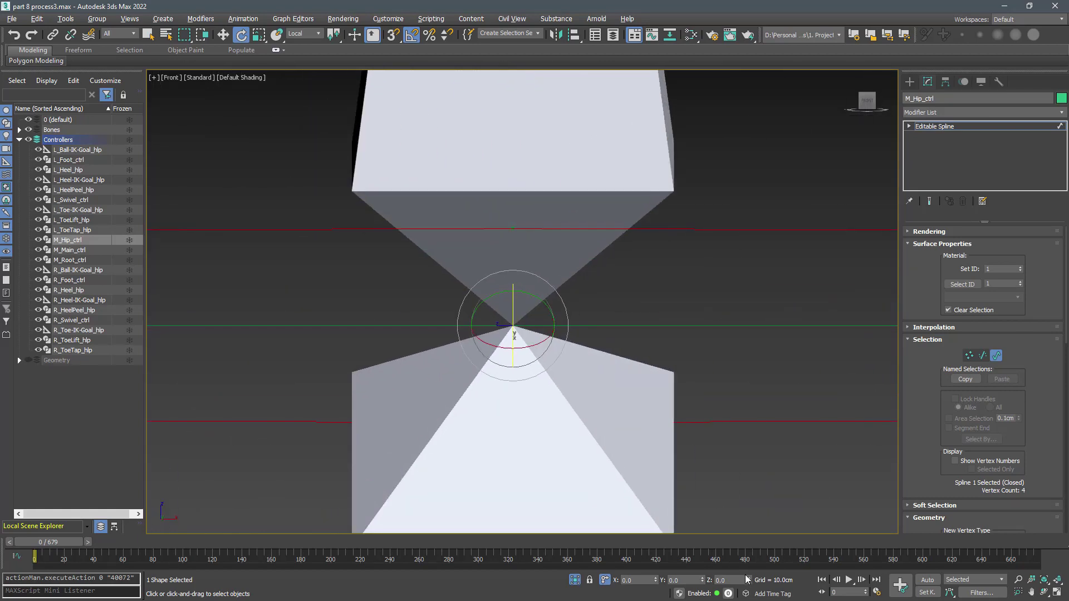
right_click(749, 580)
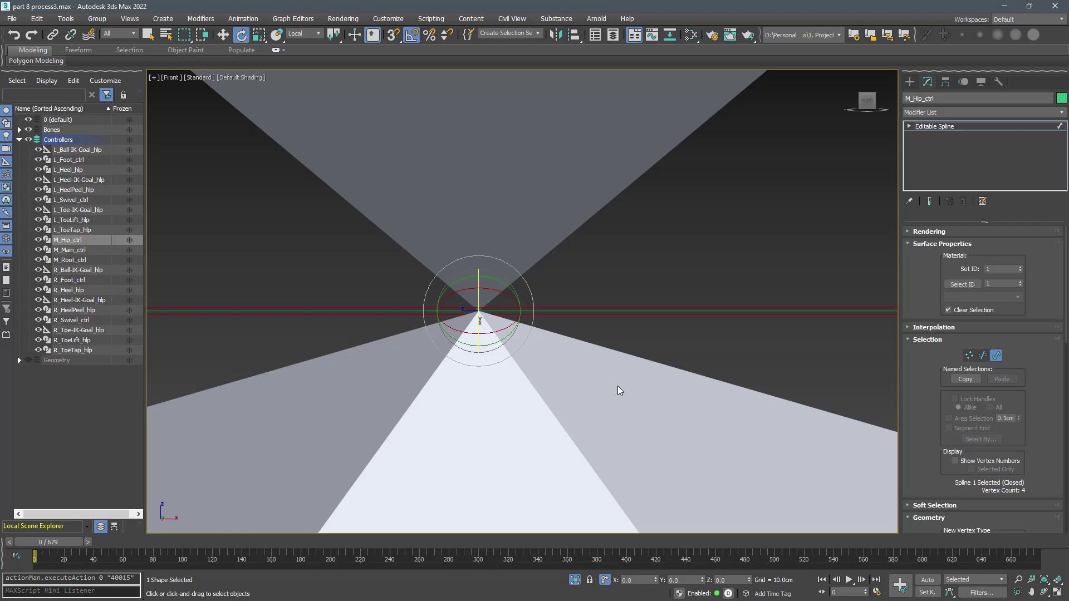
key(r)
key(p)
alt+middle_drag(586, 250, 641, 323)
key(3)
- Change M_Hip_ctrl's object color to light green
click(1061, 99)
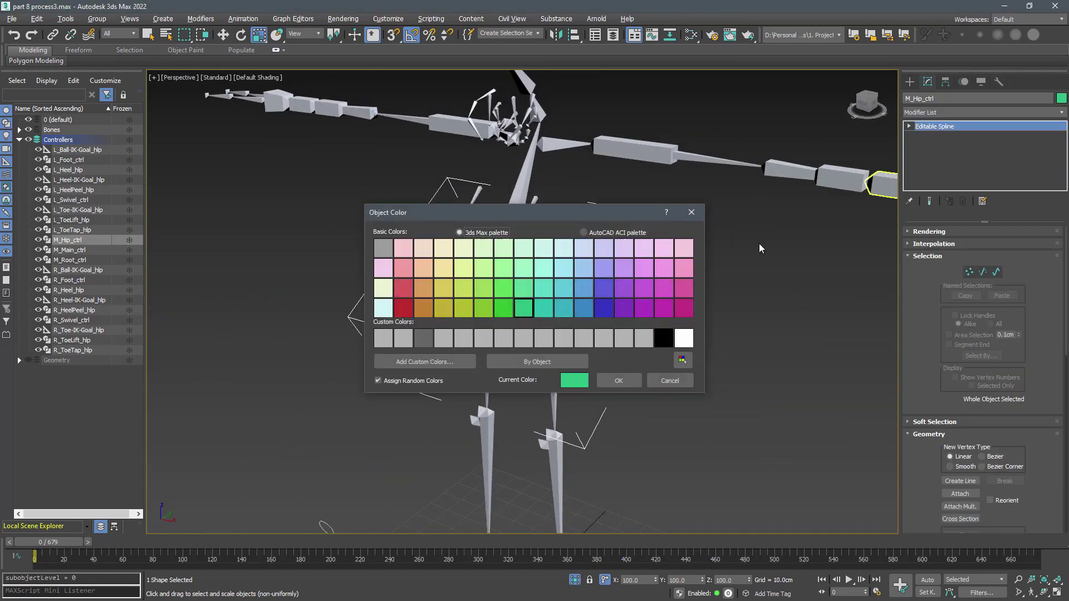
click(502, 246)
click(627, 379)
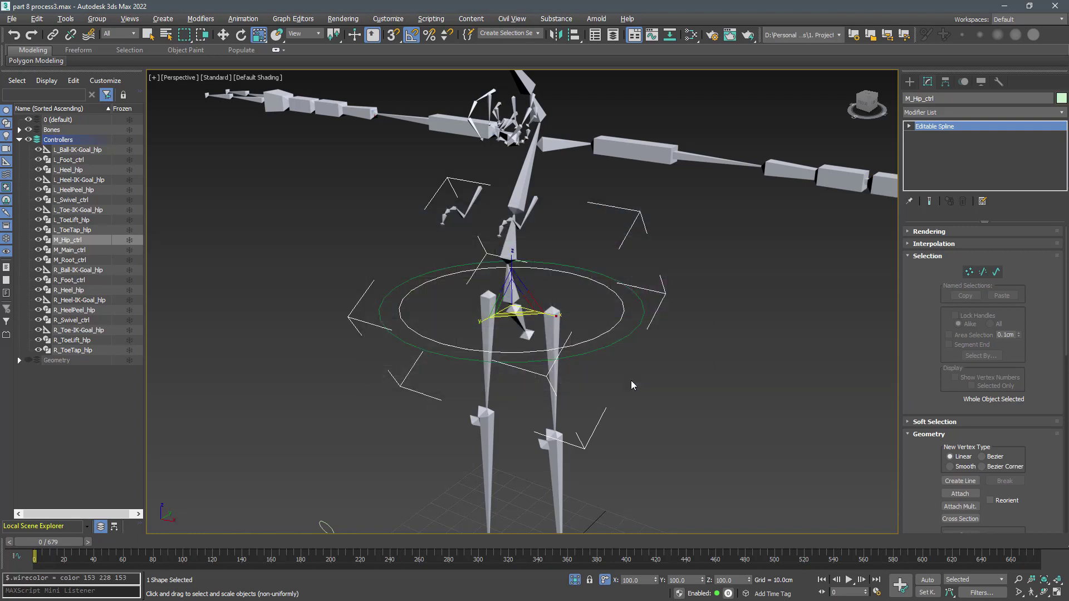
- Add an Orientation Constraint to the M_Pelvis bone with M_Hip_ctrl as its target, keeping the constraints list floating
click(521, 323)
click(243, 19)
mouse_move(279, 81)
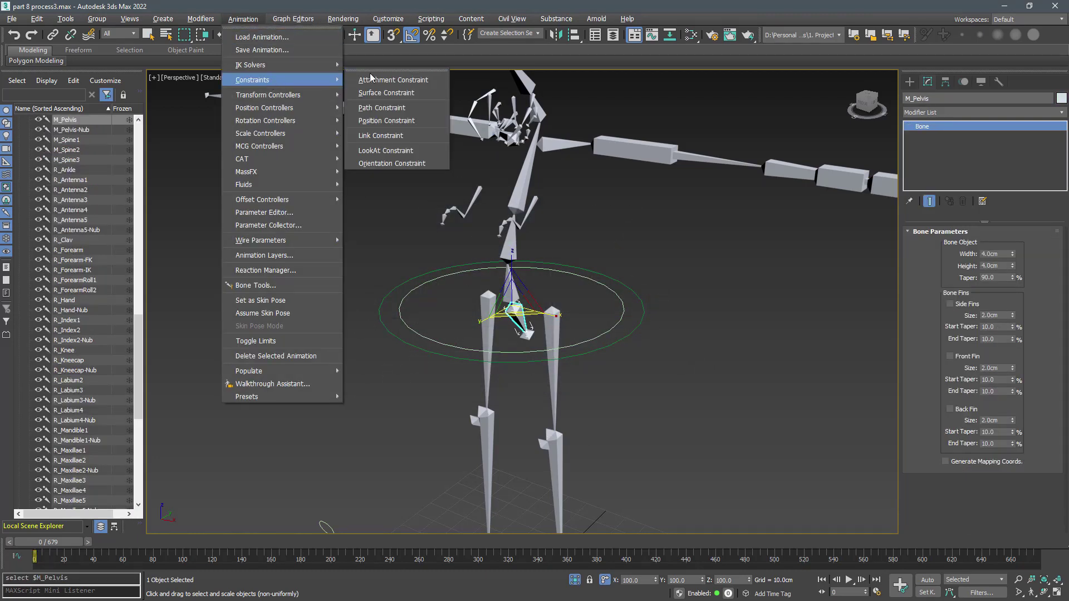
click(389, 71)
drag(378, 75, 196, 412)
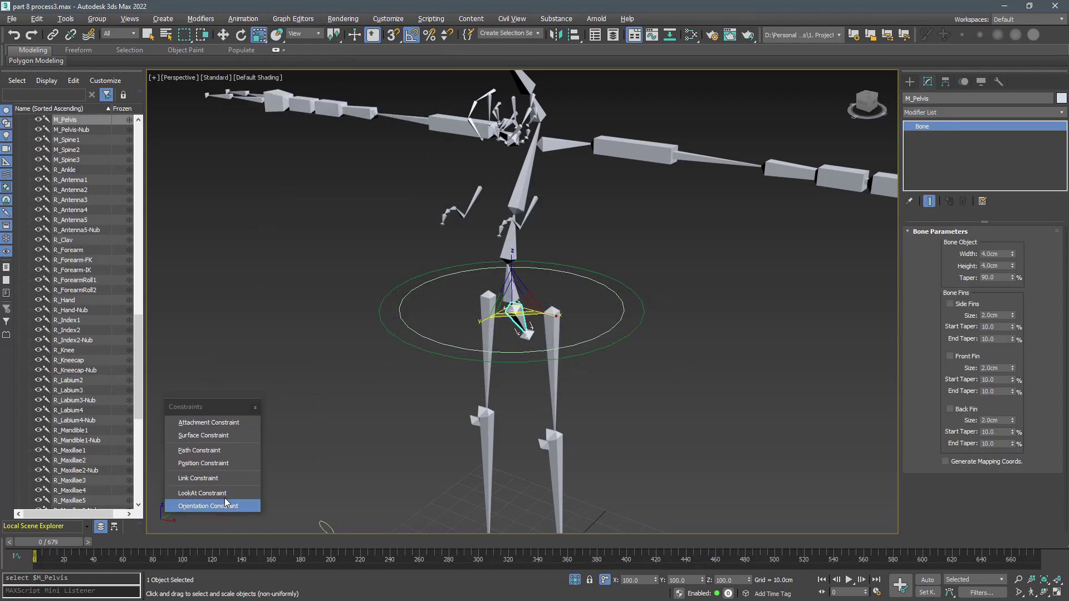
click(209, 506)
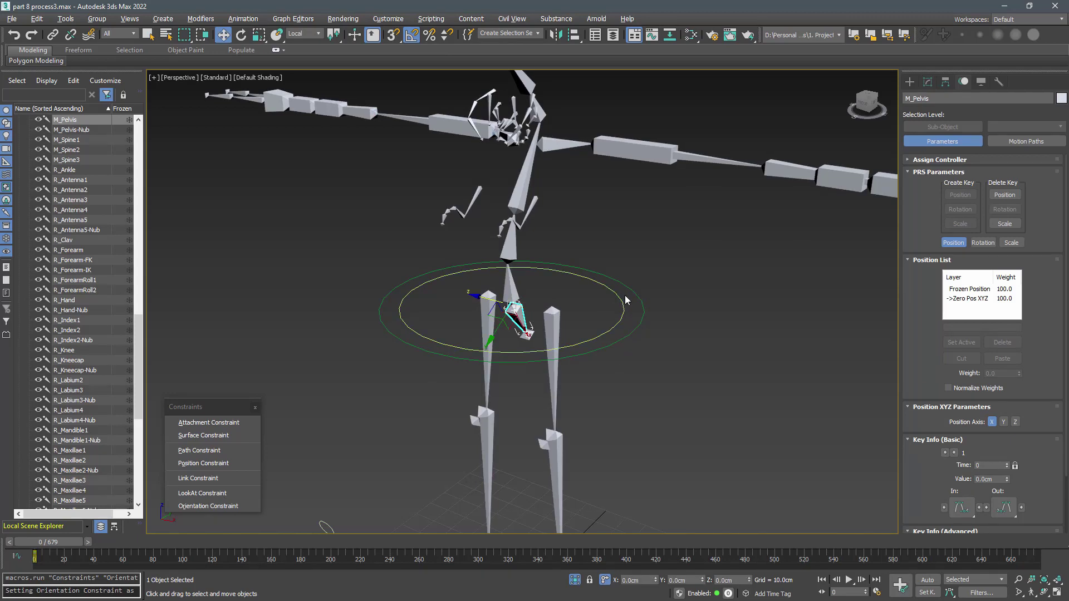
- Test-rotate M_Hip_ctrl to check the pelvis constraint, and undo the rotation
click(623, 301)
key(e)
drag(531, 298, 616, 306)
key(ctrl+z)
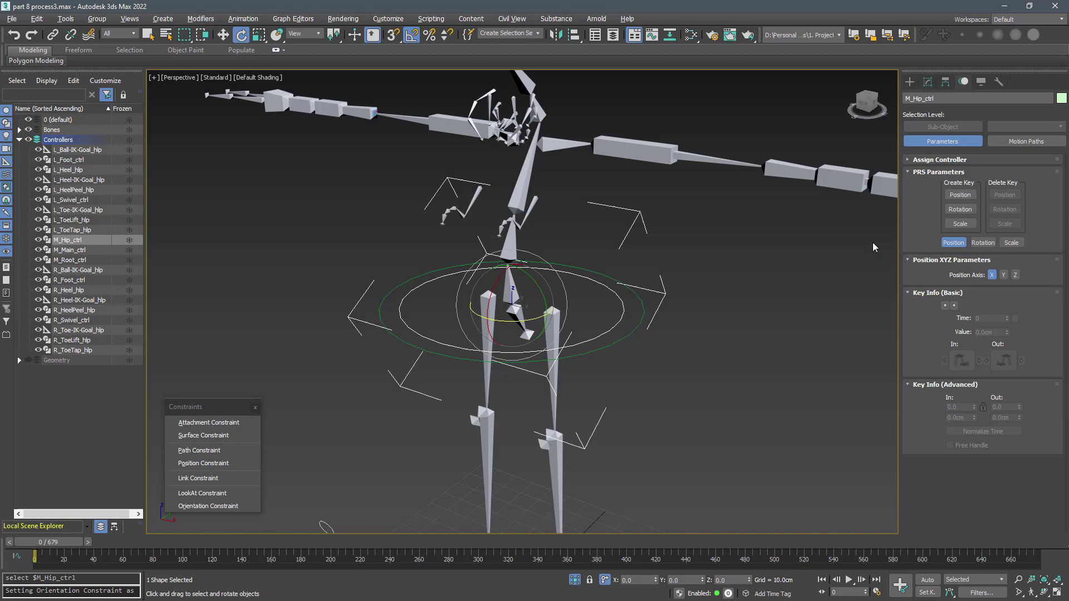
- Lock move and scale on the X, Y and Z axes for M_Hip_ctrl
click(945, 82)
click(1027, 117)
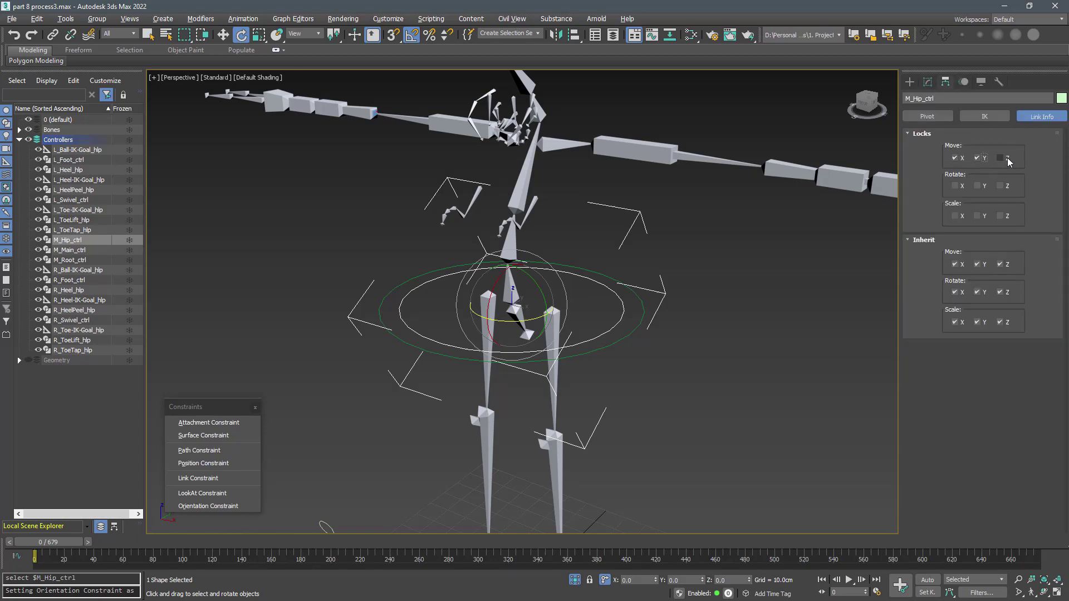
- Clone M_Hip_ctrl as a copy named M_Spine1_ctrl
key(ctrl+v)
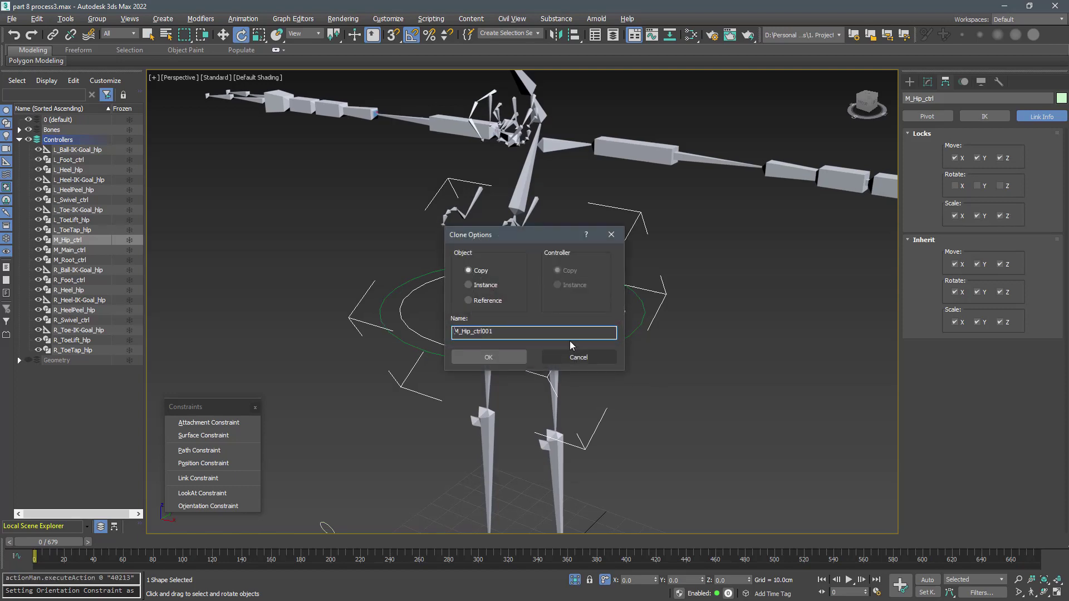
drag(464, 333, 467, 338)
click(482, 352)
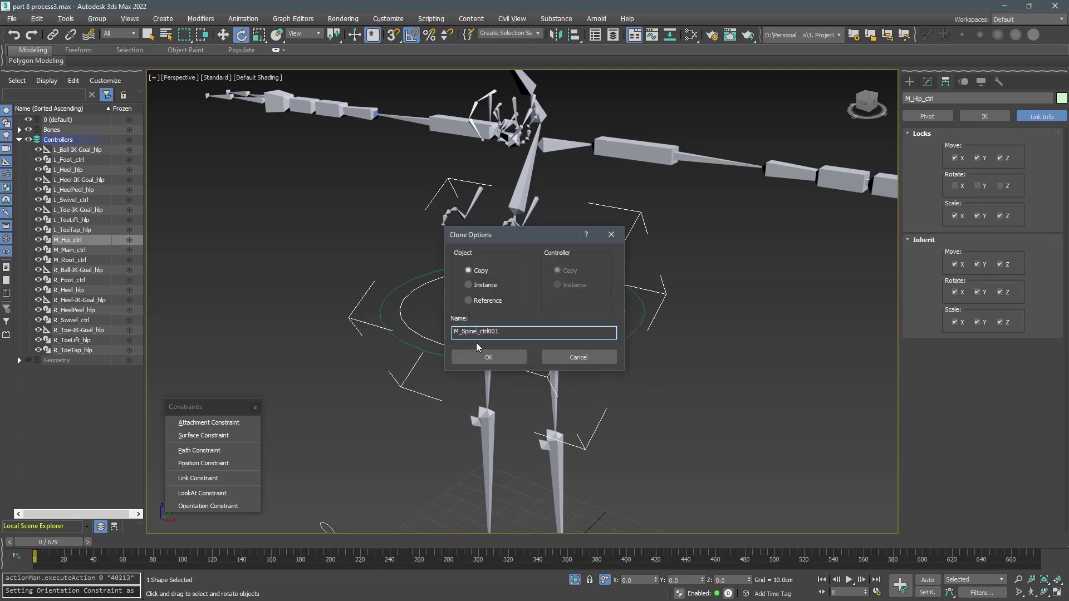
key(BackSpace)
key(BackSpace)
key(BackSpace)
click(474, 356)
- Align M_Spine1_ctrl to the lowest spine bone in position and orientation
key(alt+a)
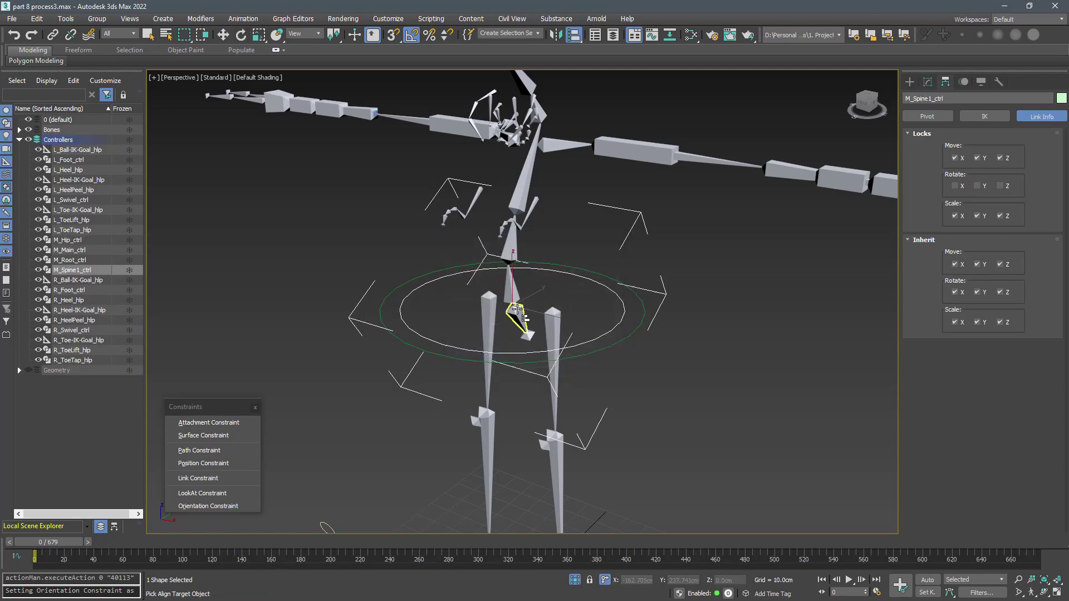
click(517, 310)
click(768, 408)
- Rotate M_Spine1_ctrl's spline at sub-object level until it is horizontal in the Front view
key(3)
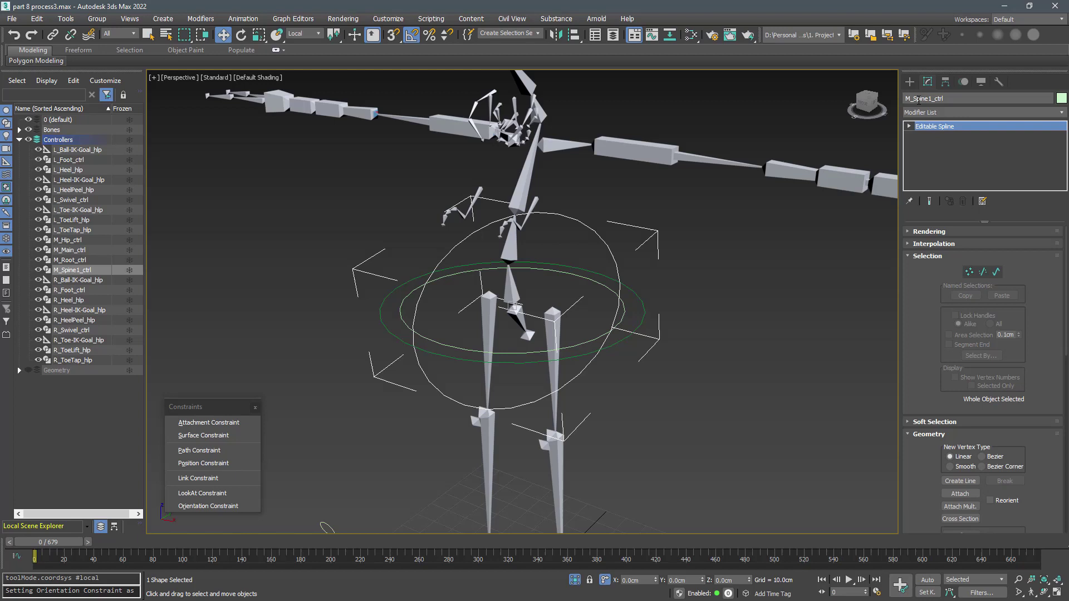
key(r)
drag(513, 299, 567, 327)
key(f)
key(z)
key(e)
scroll(569, 311, up, 8)
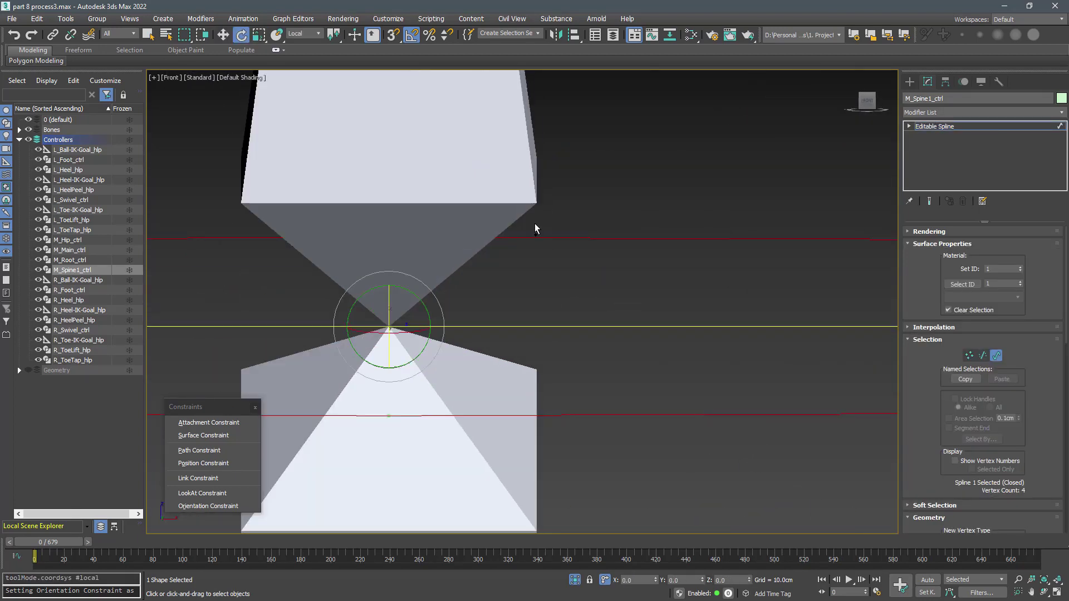
click(749, 582)
click(749, 582)
middle_drag(369, 320, 487, 348)
scroll(487, 348, up, 5)
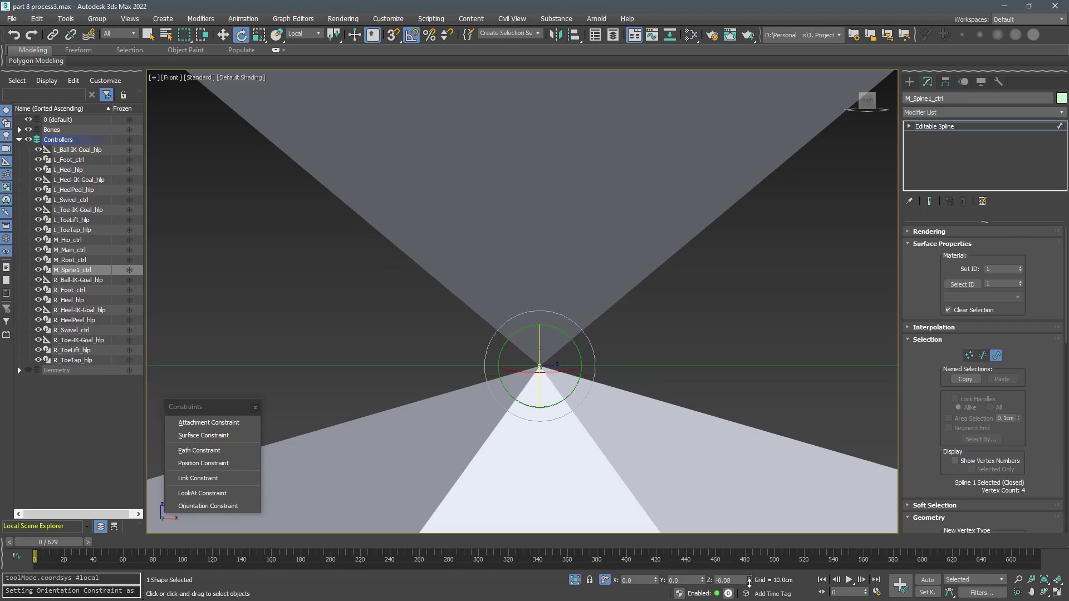
- Scale M_Spine1_ctrl's spline down slightly so it sits inside the M_Hip_ctrl ring, and leave sub-object mode
scroll(601, 346, down, 10)
key(p)
alt+middle_drag(626, 332, 568, 370)
scroll(568, 370, down, 3)
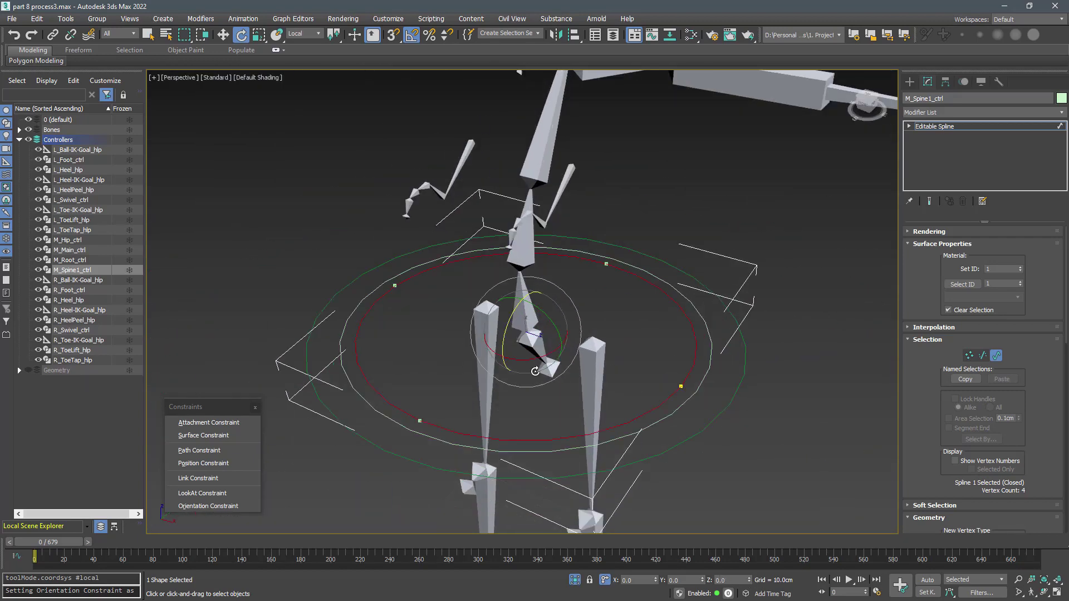
key(r)
drag(526, 336, 530, 337)
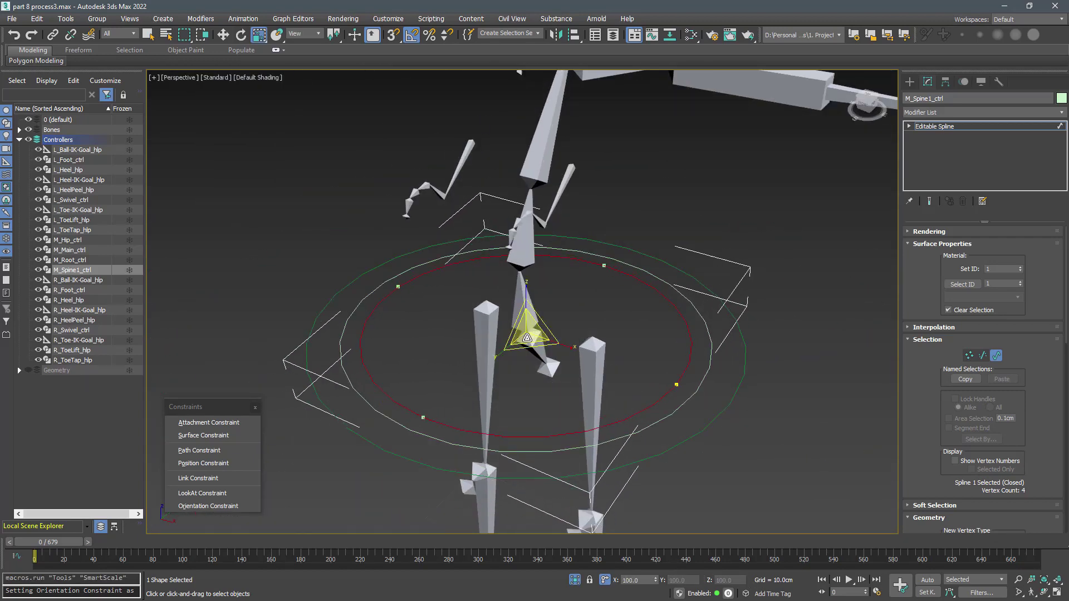
click(996, 355)
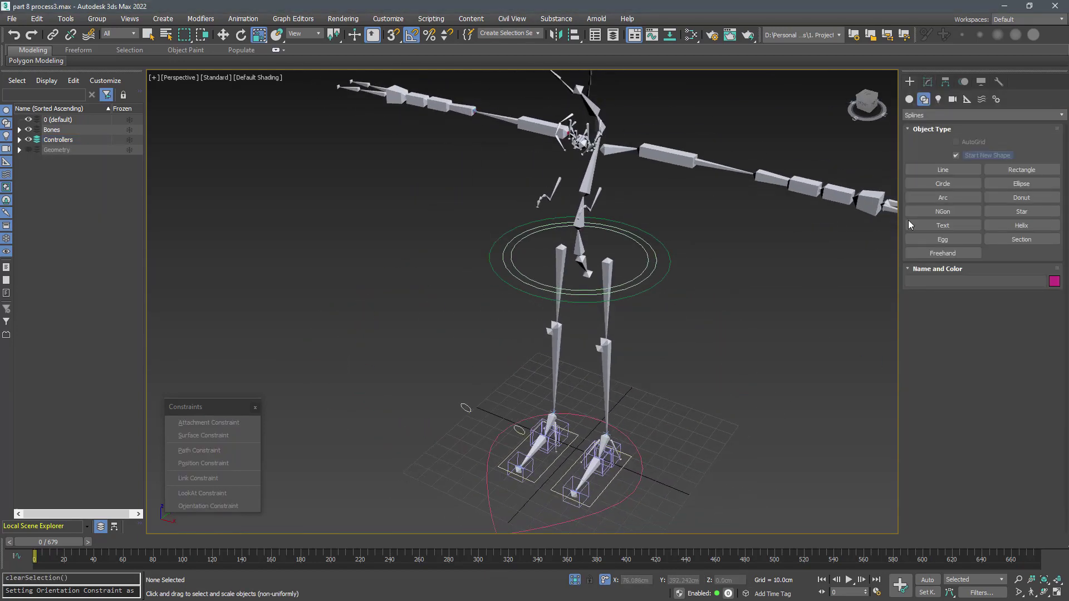
- Draw a circle with a radius of about 22.4 cm beside the feet and clone it as M_Spine2_ctrl
click(942, 184)
key(s)
drag(709, 439, 713, 414)
right_click(713, 386)
key(ctrl+v)
text(M_)
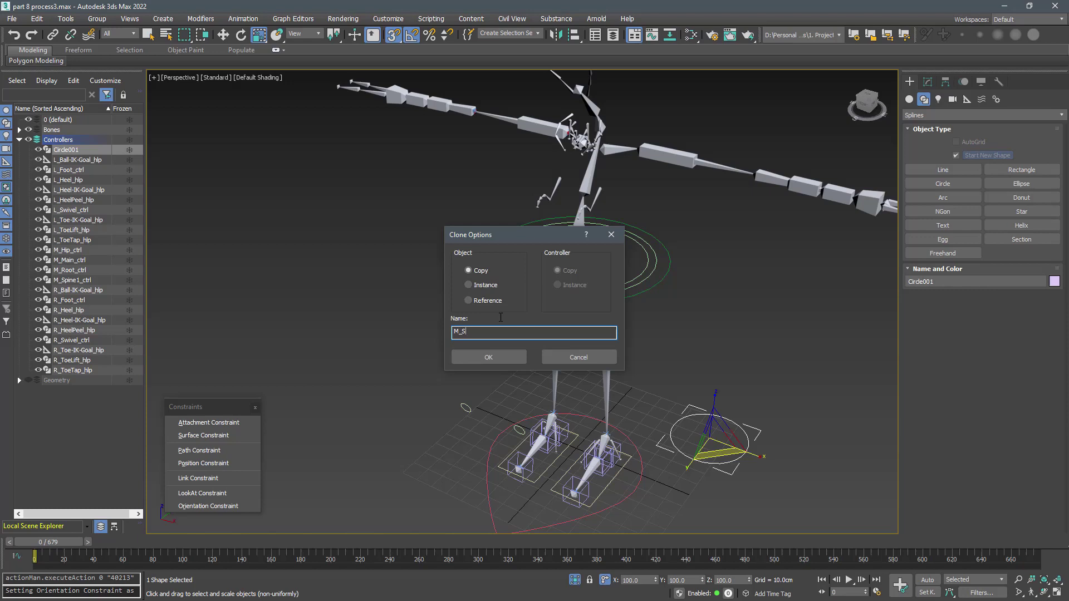
text(Spine2_ctrl)
key(Return)
- Align M_Spine2_ctrl to the second spine bone in position and orientation
middle_drag(695, 348, 690, 353)
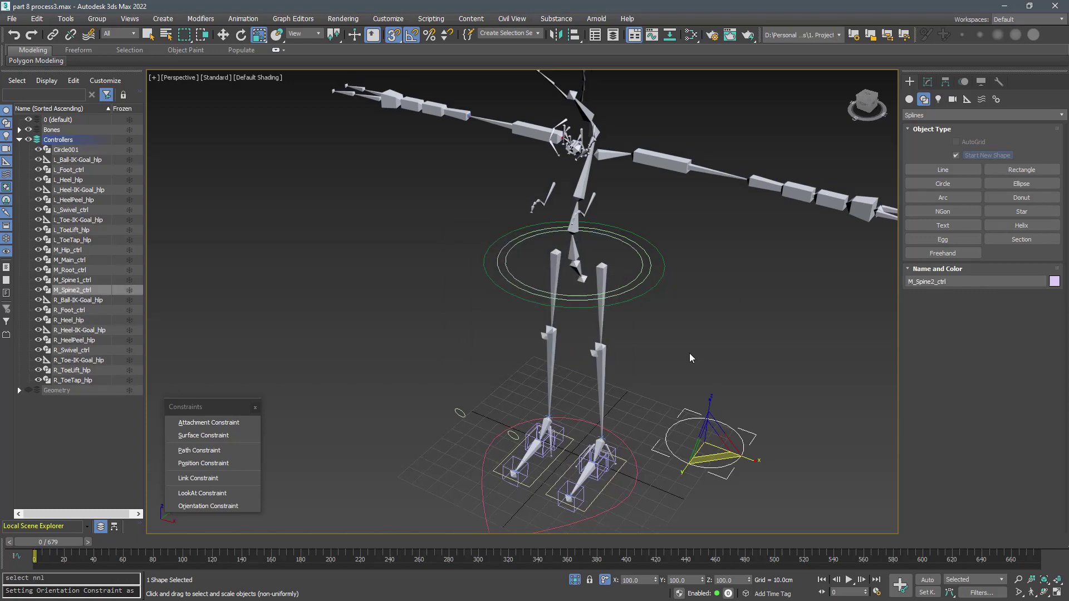
key(w)
key(alt+a)
click(576, 222)
click(747, 412)
alt+middle_drag(747, 411, 720, 341)
- Convert M_Spine2_ctrl to an editable spline and rotate its spline to lie nearly flat around the spine
scroll(575, 260, up, 4)
right_click(699, 225)
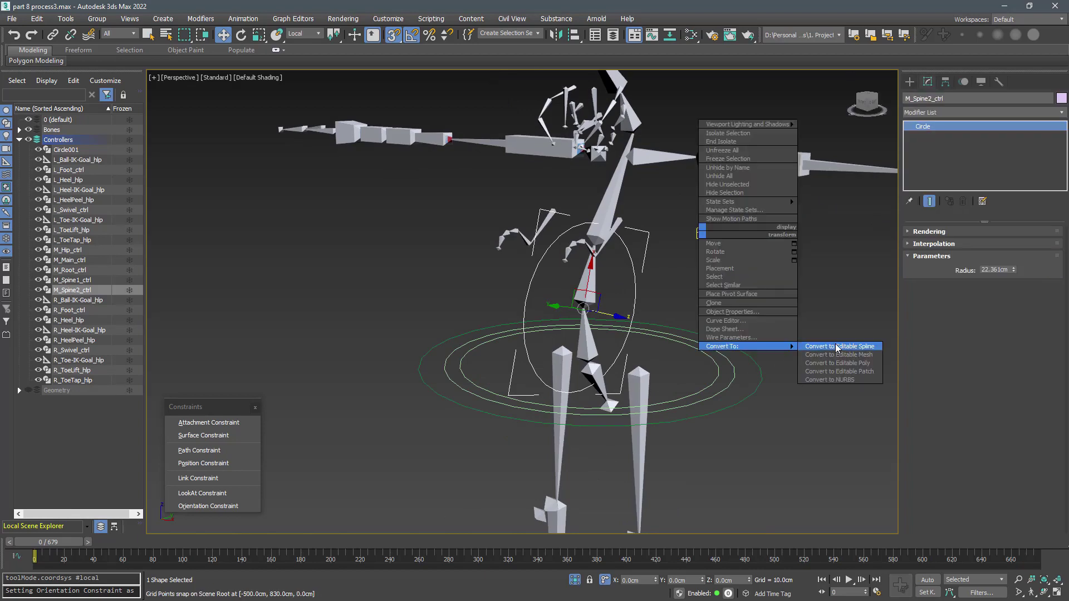
click(835, 346)
key(e)
drag(621, 278, 626, 280)
- Clone M_Spine2_ctrl as M_Spine3_ctrl and align the copy to the third spine bone
key(ctrl+v)
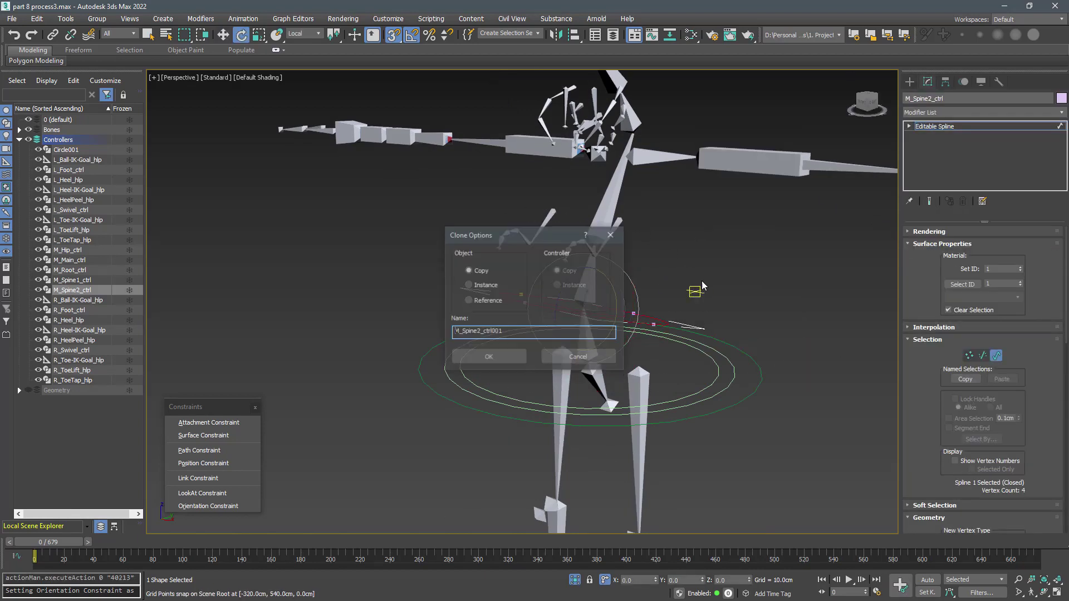
click(481, 332)
key(BackSpace)
click(509, 357)
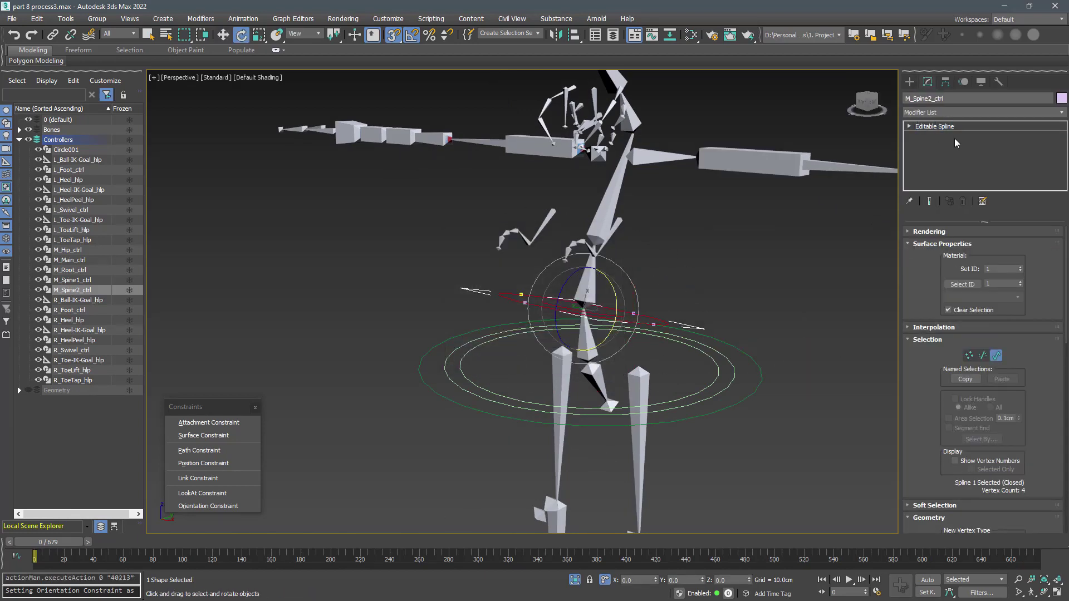
click(910, 82)
click(616, 196)
click(747, 412)
key(w)
middle_drag(712, 287, 697, 327)
- Clone M_Spine3_ctrl as a copy named M_Neck_ctrl
key(ctrl+v)
click(511, 337)
key(BackSpace)
key(BackSpace)
key(BackSpace)
key(Left)
key(Left)
key(Left)
key(Left)
key(Left)
key(BackSpace)
key(BackSpace)
key(BackSpace)
key(BackSpace)
key(BackSpace)
key(BackSpace)
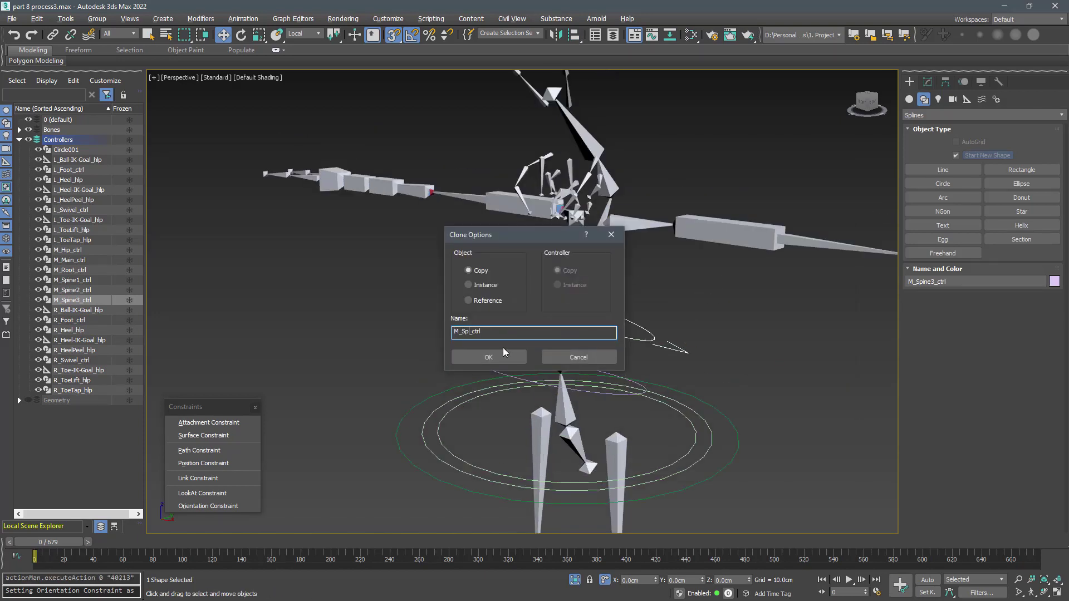
text(Neck)
click(500, 354)
- Align M_Neck_ctrl to the neck bone's pivot in position and orientation on all axes
key(alt+a)
click(609, 183)
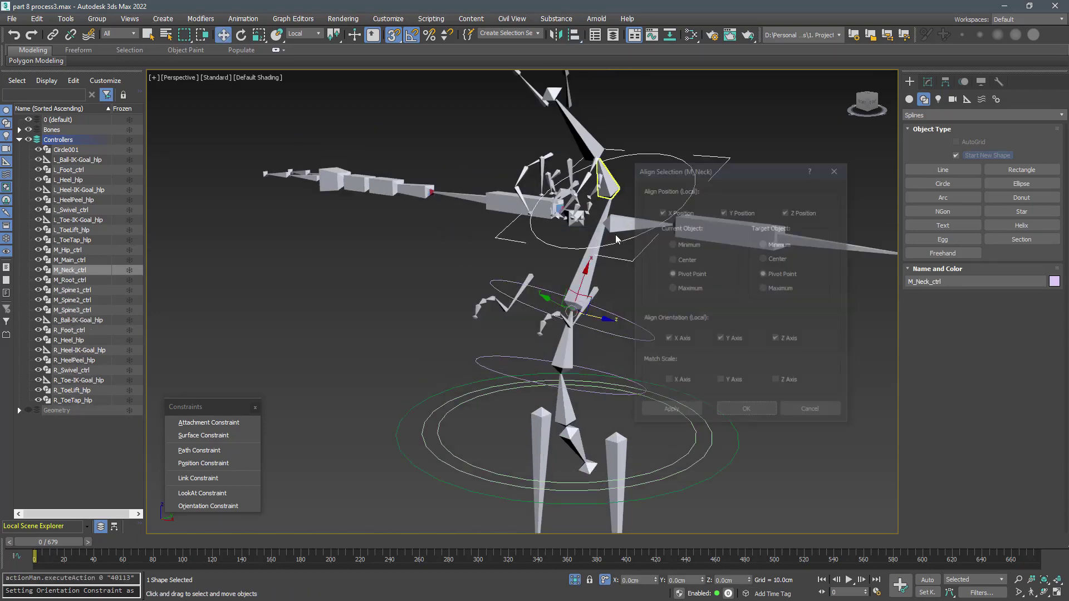
click(747, 414)
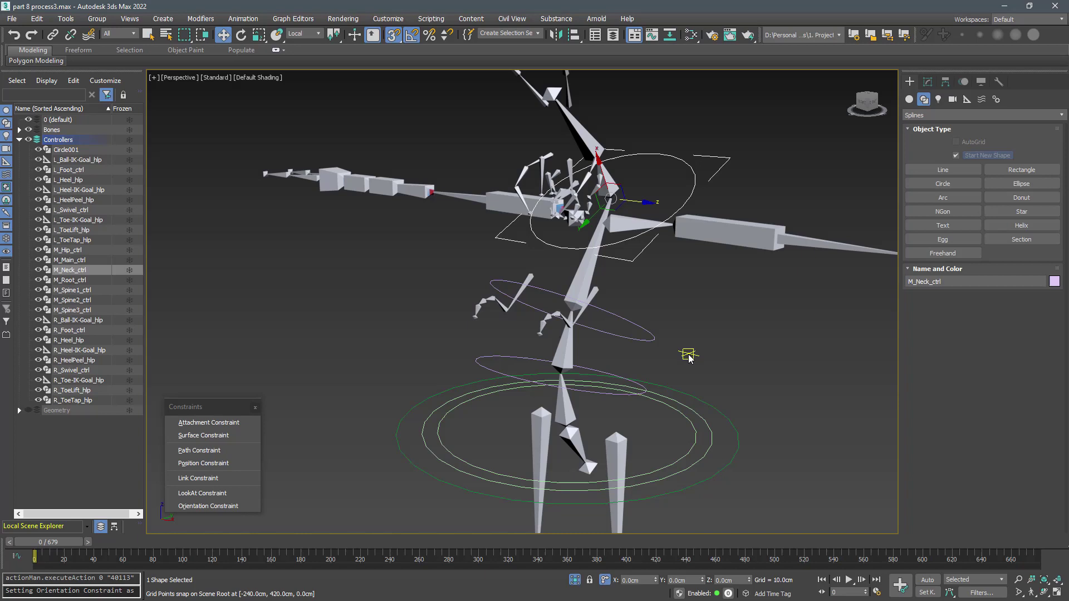
- Isolate M_Spine2_ctrl, M_Spine3_ctrl and M_Neck_ctrl in the Front view
alt+middle_drag(689, 357, 709, 315)
ctrl+drag(709, 315, 669, 375)
key(alt+q)
key(f)
middle_drag(696, 362, 691, 482)
scroll(691, 482, down, 2)
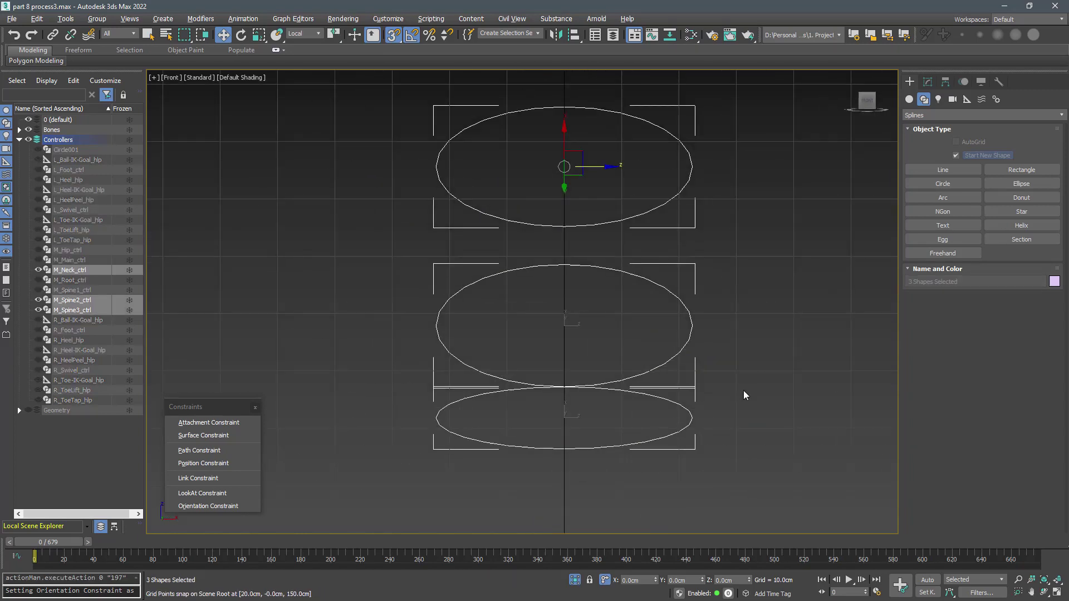
- Rotate M_Spine2_ctrl's spline level and scale it vertically into a flat horizontal ring
click(737, 414)
click(692, 416)
key(3)
click(679, 432)
key(e)
scroll(570, 431, up, 6)
drag(553, 418, 735, 504)
key(r)
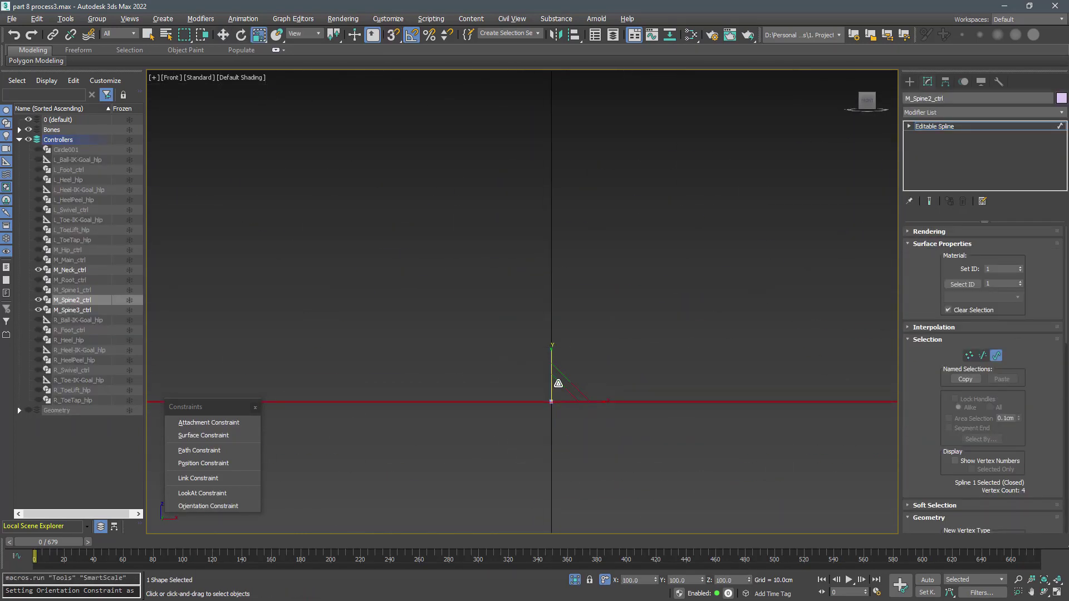
key(3)
- Rotate M_Spine3_ctrl's spline level and scale it vertically into a flat horizontal ring
scroll(585, 408, down, 5)
click(597, 352)
key(3)
click(598, 351)
key(e)
drag(594, 362, 759, 576)
key(r)
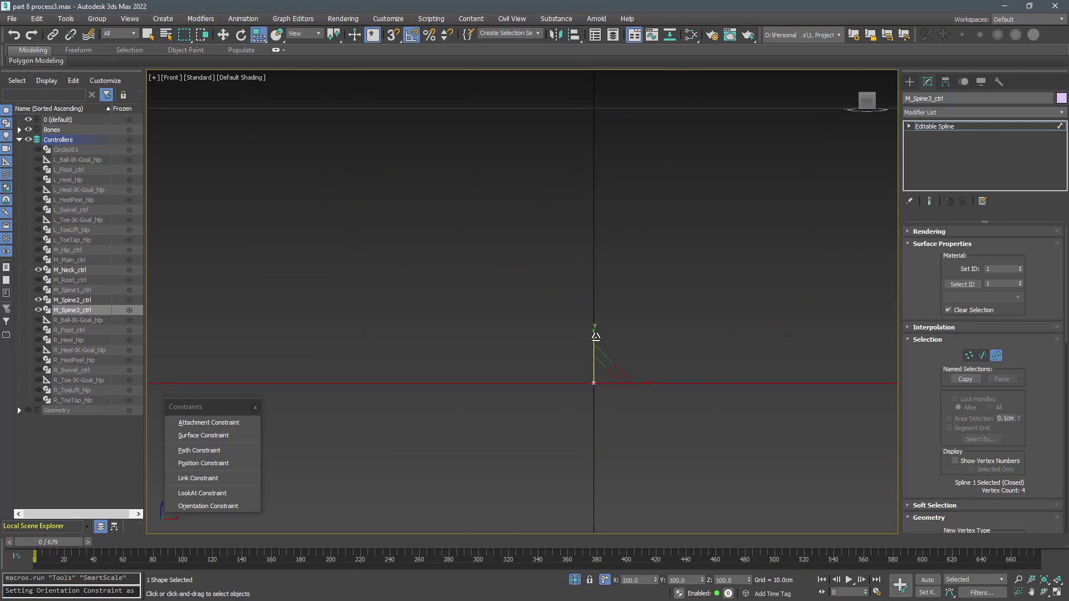
- Rotate and flatten M_Neck_ctrl's spline into a horizontal ring, and end isolation to show the whole rig in perspective
scroll(596, 336, down, 5)
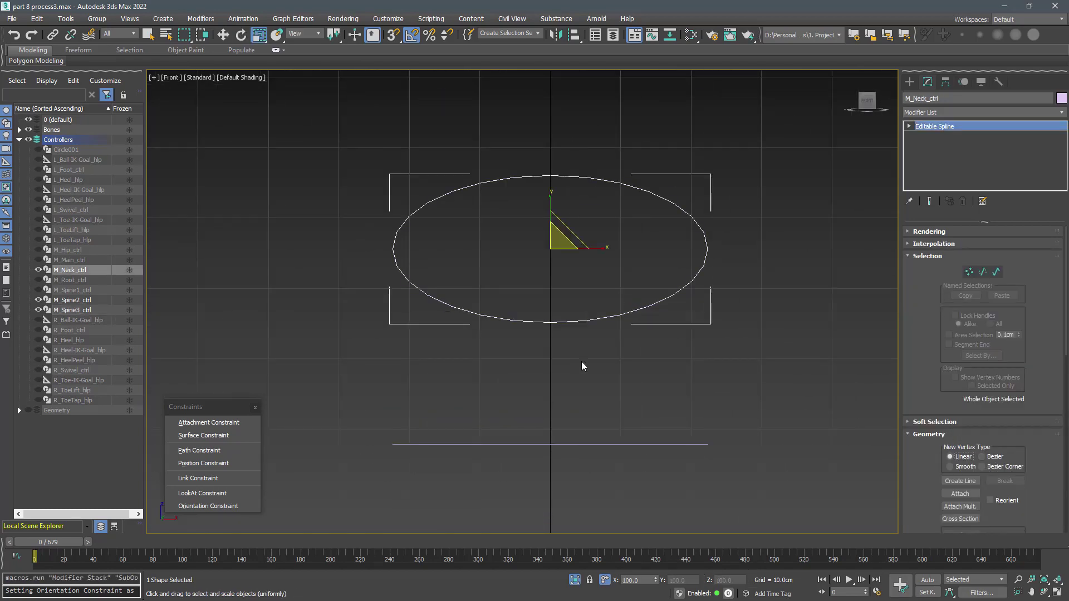
key(3)
key(e)
drag(550, 290, 549, 236)
scroll(548, 238, up, 10)
key(a)
key(r)
scroll(584, 435, down, 12)
middle_drag(608, 490, 602, 417)
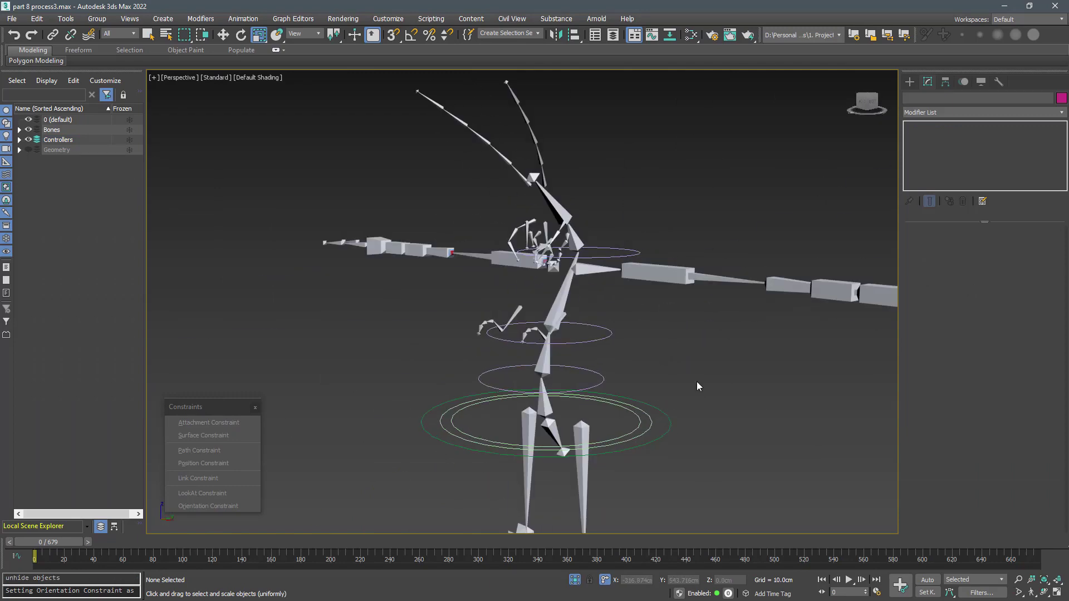
- Align the spare circle beside the feet to the head bone in position and orientation
alt+middle_drag(697, 382, 667, 327)
scroll(668, 397, down, 4)
click(706, 458)
key(alt+a)
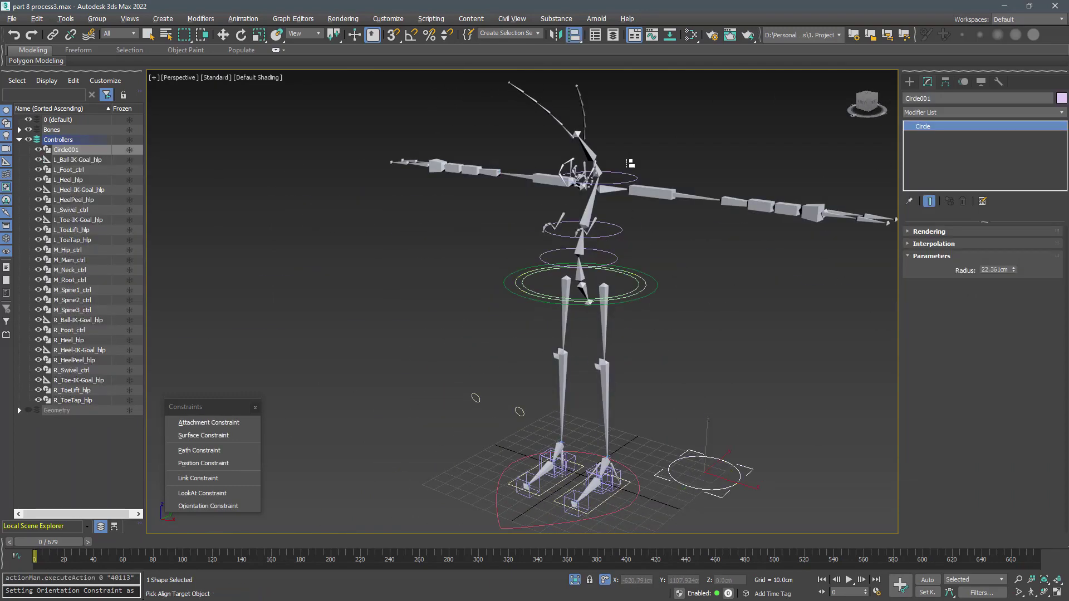
click(589, 150)
click(747, 412)
- Convert the circle at the head to an editable spline and rename it M_Head_ctrl
right_click(674, 173)
click(778, 293)
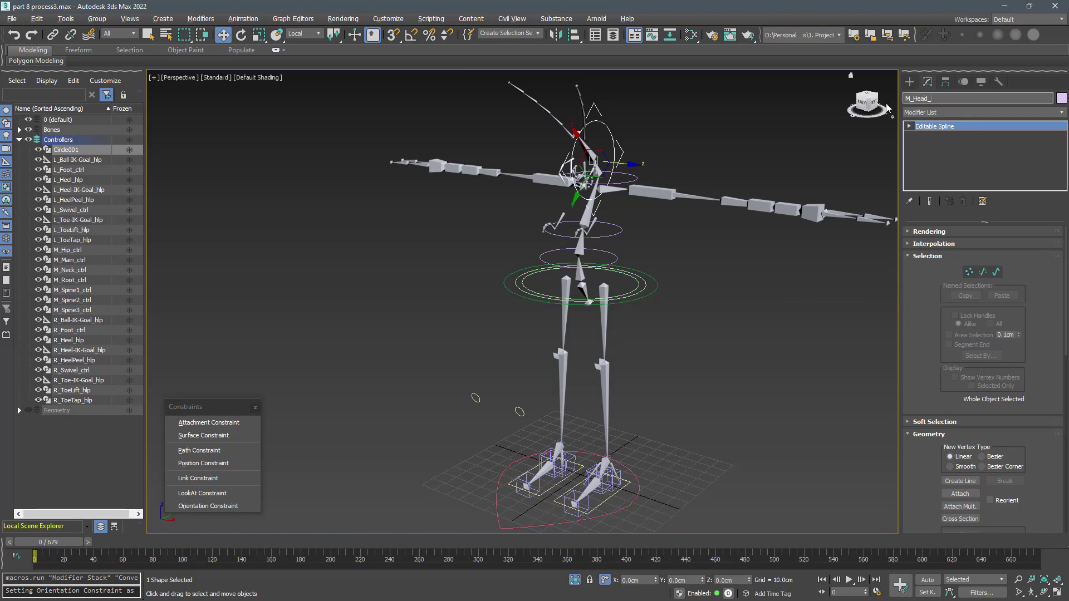
- Rotate M_Head_ctrl's spline around the head bone, leaving the controller's pivot aligned to the bone
scroll(596, 167, up, 10)
key(3)
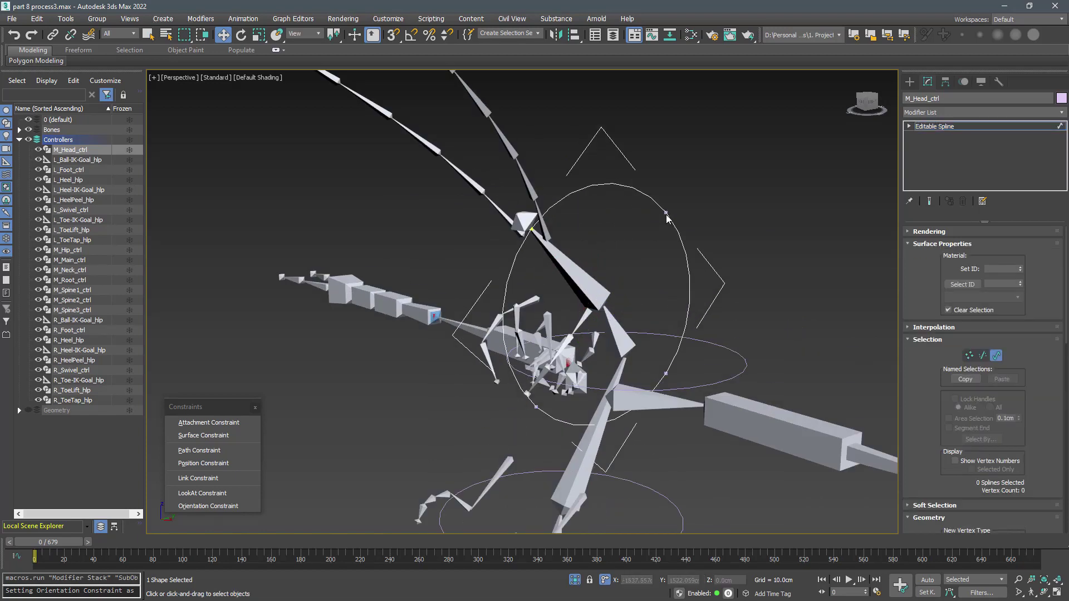
key(e)
key(a)
drag(611, 294, 739, 368)
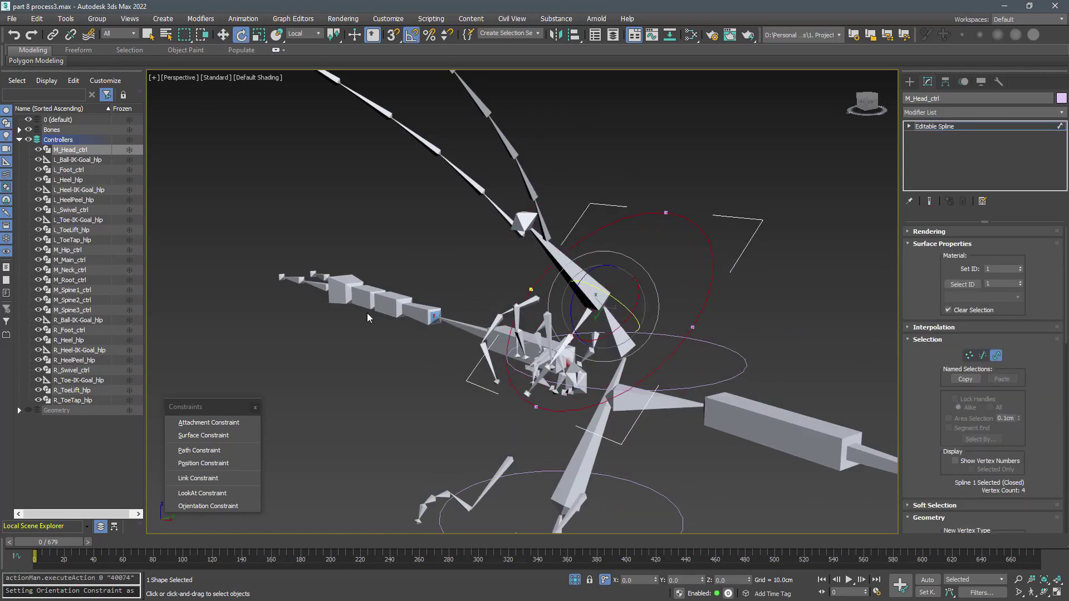
- Show the Geometry layer, and move and scale M_Head_ctrl's spline to frame the alien's face
click(28, 410)
key(w)
alt+middle_drag(526, 221, 604, 264)
key(r)
drag(554, 239, 543, 251)
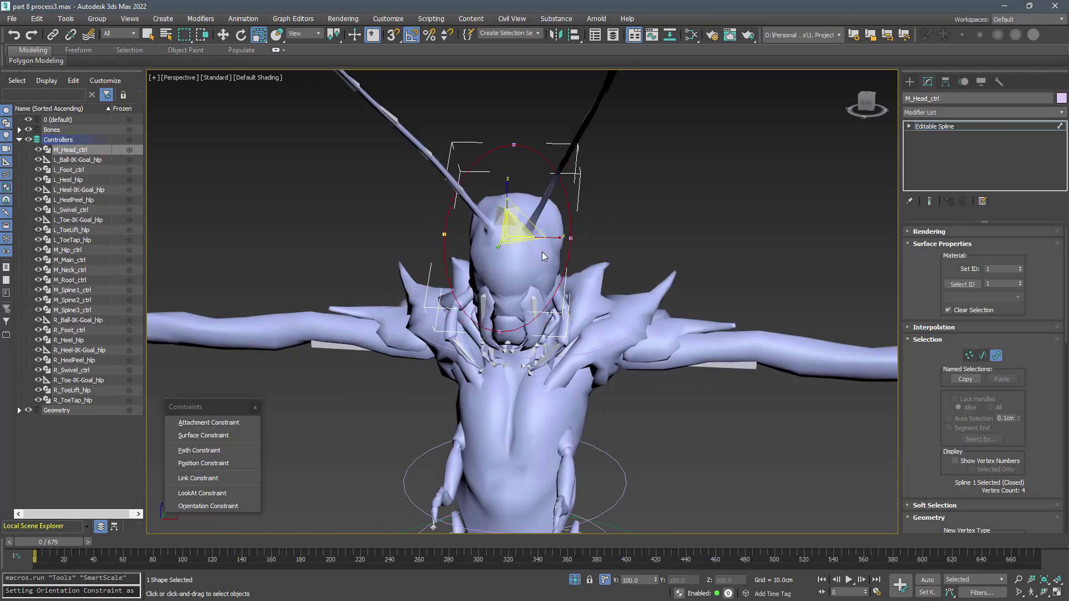
- Reshape M_Head_ctrl by moving its top vertex back over the crown and adjusting its bottom vertex in front of the face
key(1)
click(513, 147)
alt+middle_drag(513, 149, 454, 147)
key(w)
alt+middle_drag(461, 313, 440, 307)
click(431, 311)
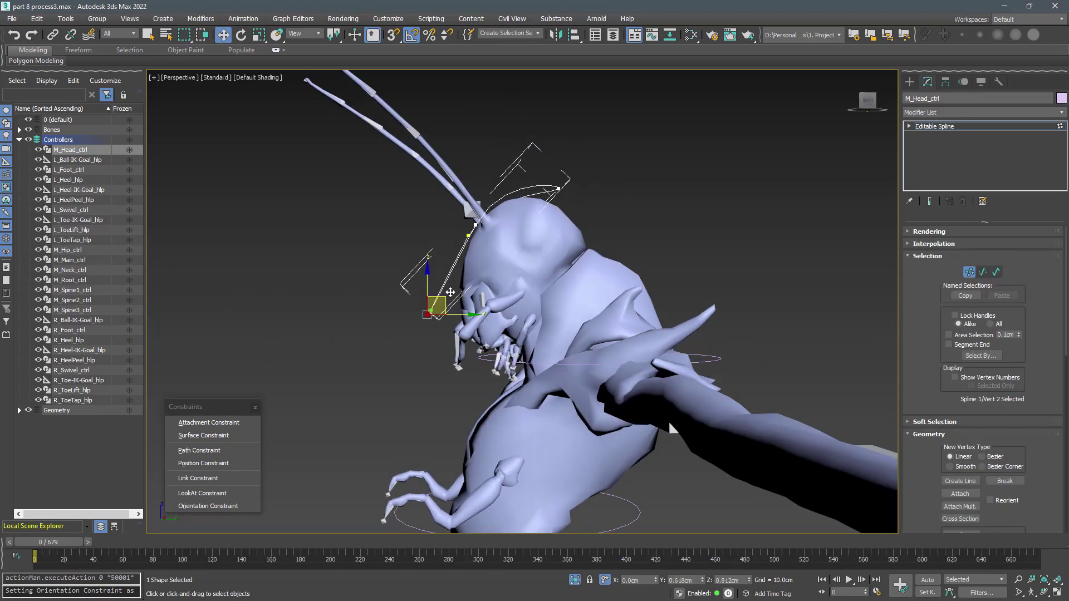
alt+middle_drag(480, 210, 490, 267)
click(557, 188)
alt+middle_drag(558, 177, 572, 179)
key(r)
drag(535, 100, 535, 96)
alt+middle_drag(534, 184, 579, 84)
key(1)
- Reshape M_Neck_ctrl by lowering its front vertex towards the chest and raising its side vertices over the shoulders
click(604, 350)
key(1)
alt+middle_drag(501, 223, 401, 245)
drag(402, 200, 350, 262)
key(3)
key(e)
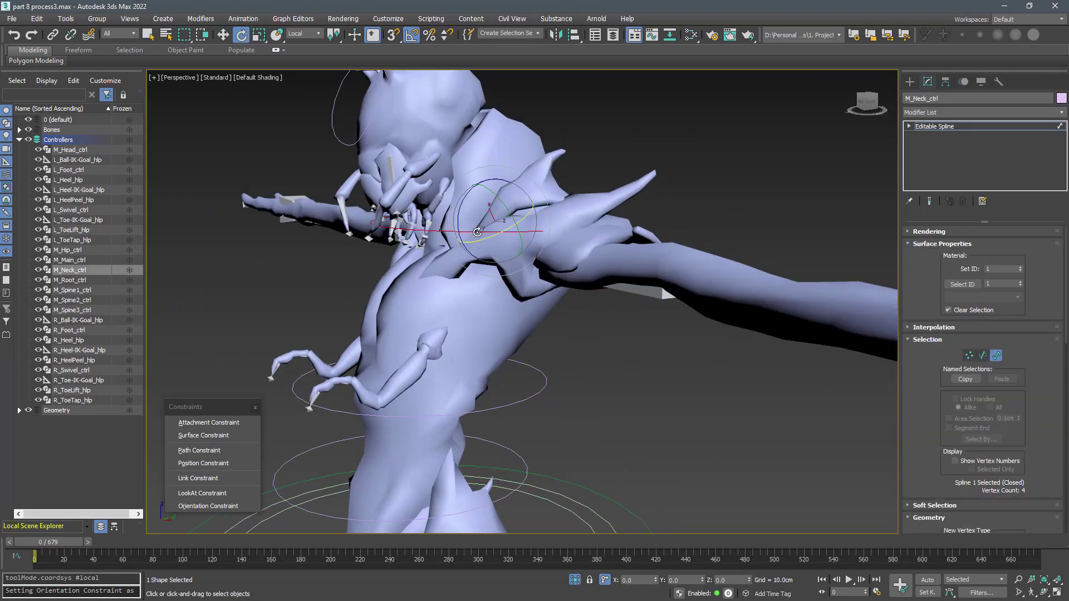
key(w)
key(1)
alt+middle_drag(487, 228, 378, 236)
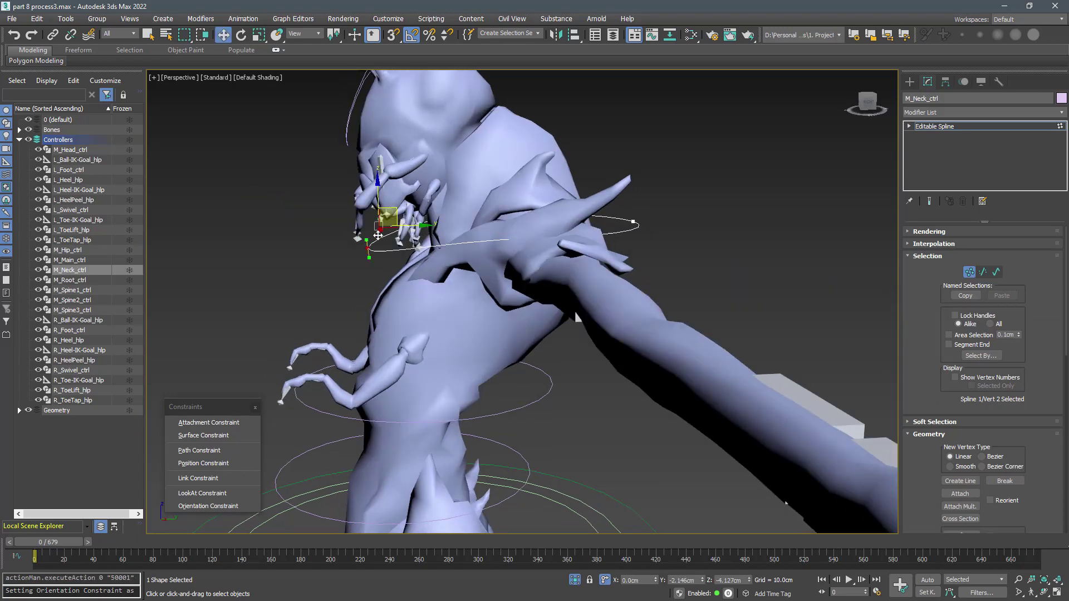
alt+middle_drag(501, 237, 476, 231)
drag(479, 209, 534, 254)
alt+middle_drag(509, 171, 662, 216)
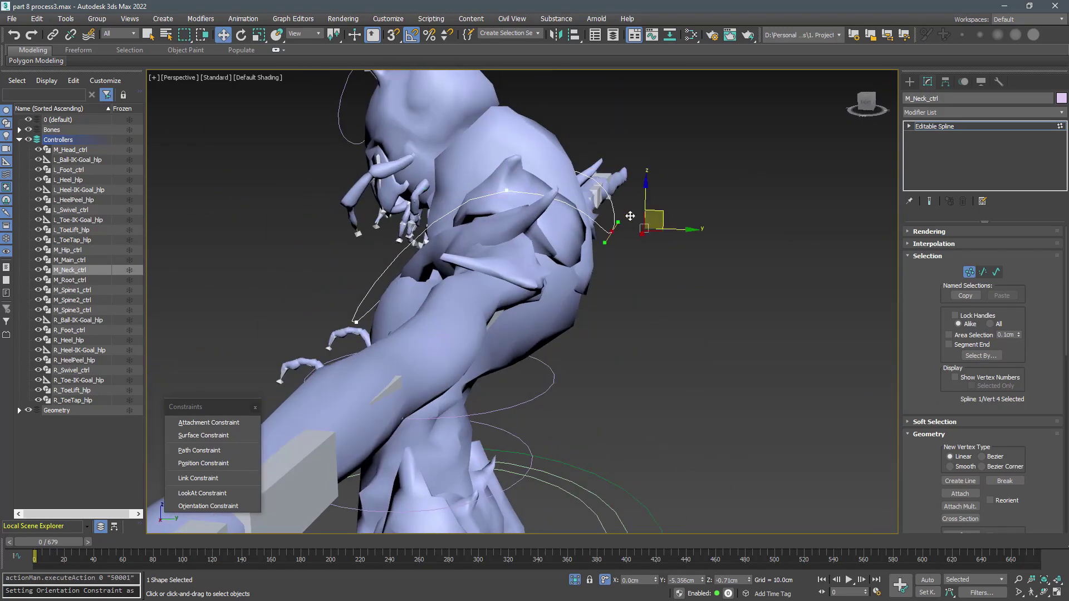
- Bring M_Neck_ctrl's rear vertex closer to the back, shift both side vertices forward, and leave vertex editing
drag(631, 216, 629, 216)
alt+middle_drag(629, 216, 544, 111)
click(375, 349)
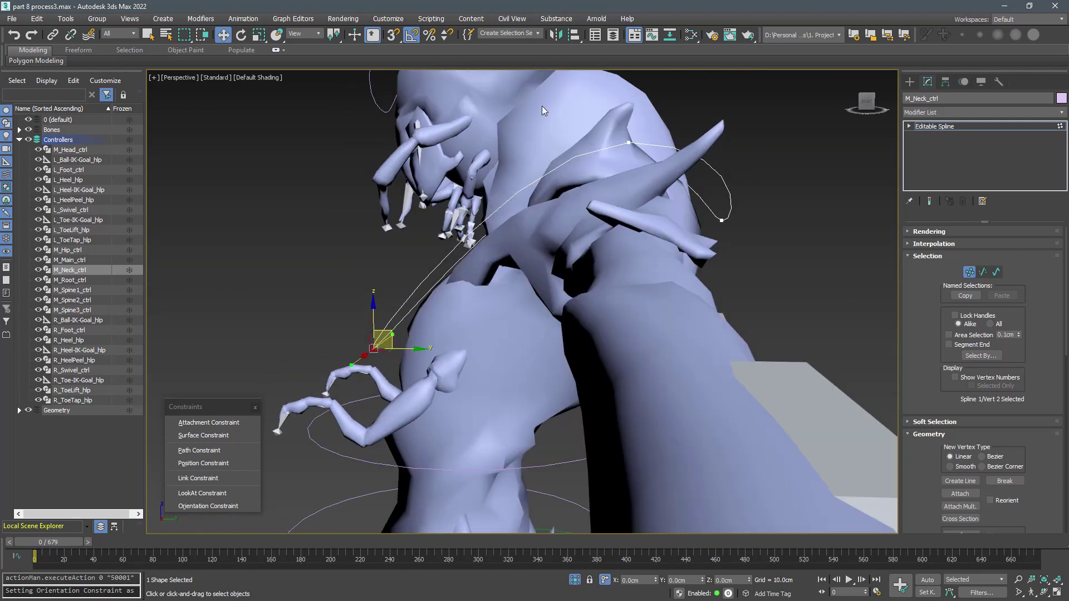
click(629, 142)
key(r)
key(w)
drag(688, 143, 628, 143)
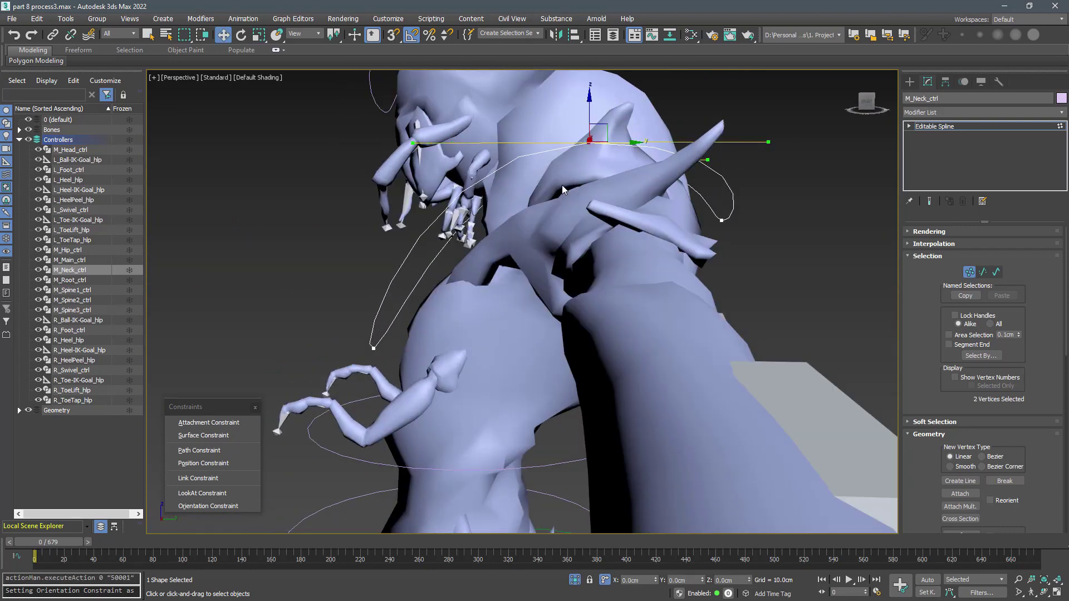
alt+middle_drag(501, 223, 623, 245)
scroll(629, 346, down, 5)
scroll(629, 341, down, 2)
alt+middle_drag(629, 342, 610, 281)
key(1)
click(647, 326)
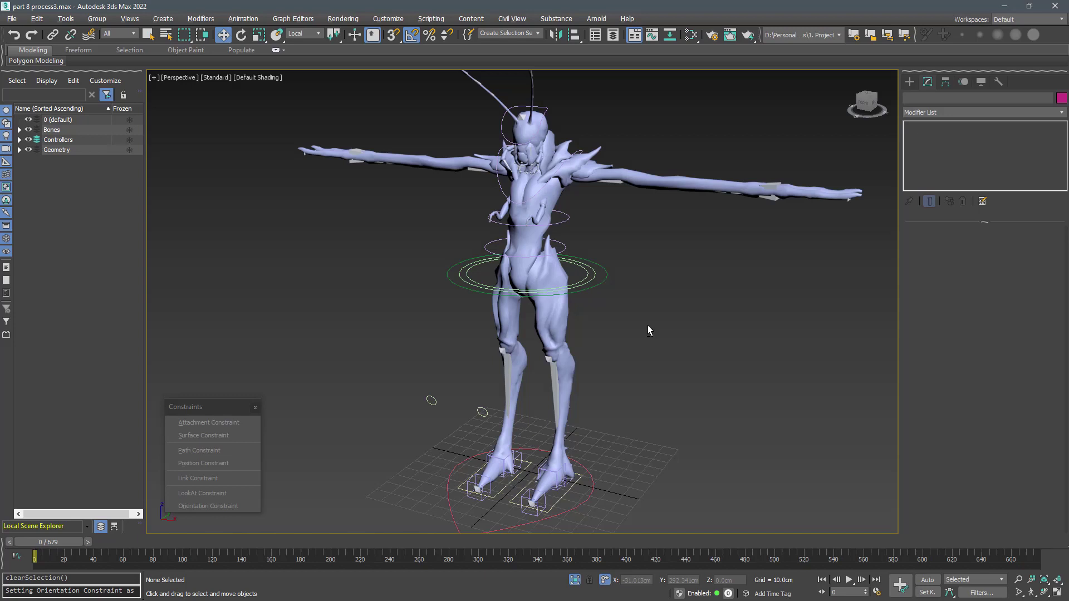
alt+middle_drag(647, 325, 646, 335)
click(557, 329)
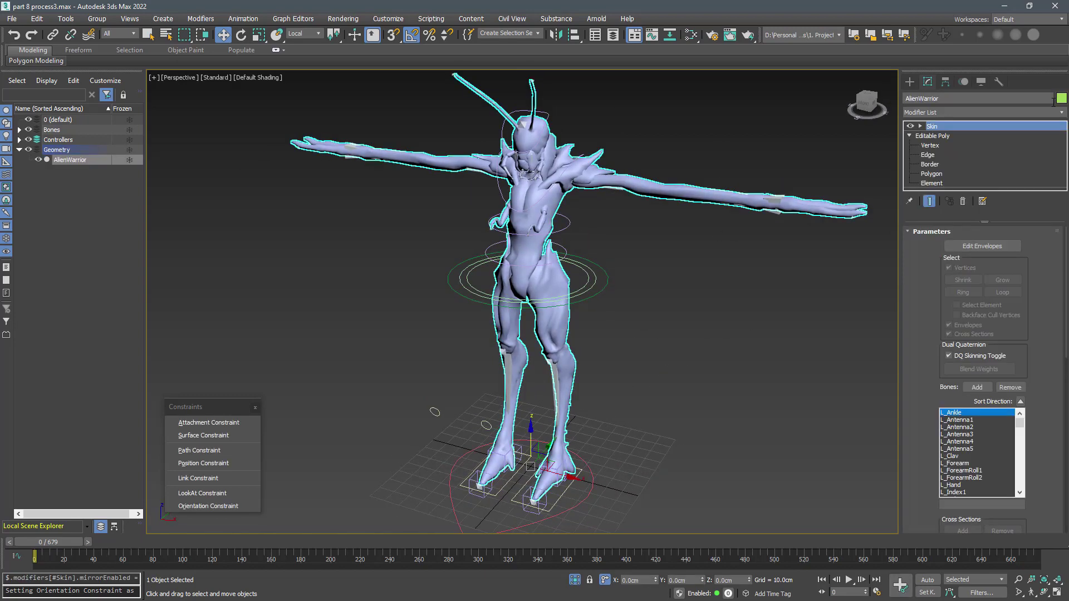
click(1062, 99)
click(672, 380)
click(661, 403)
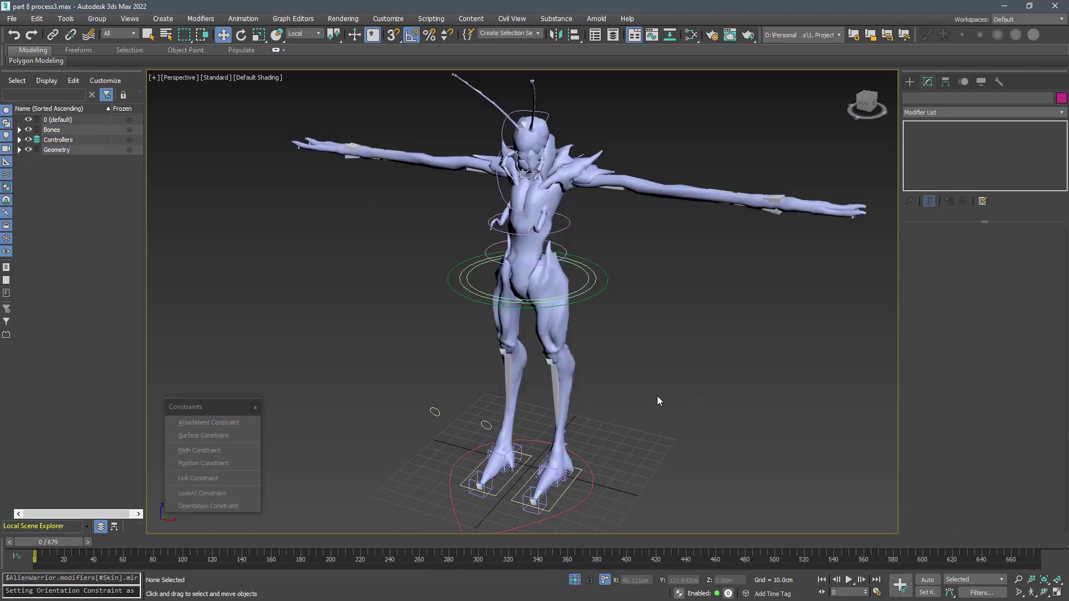
- Save the scene and hide the Geometry layer
middle_drag(752, 379, 769, 401)
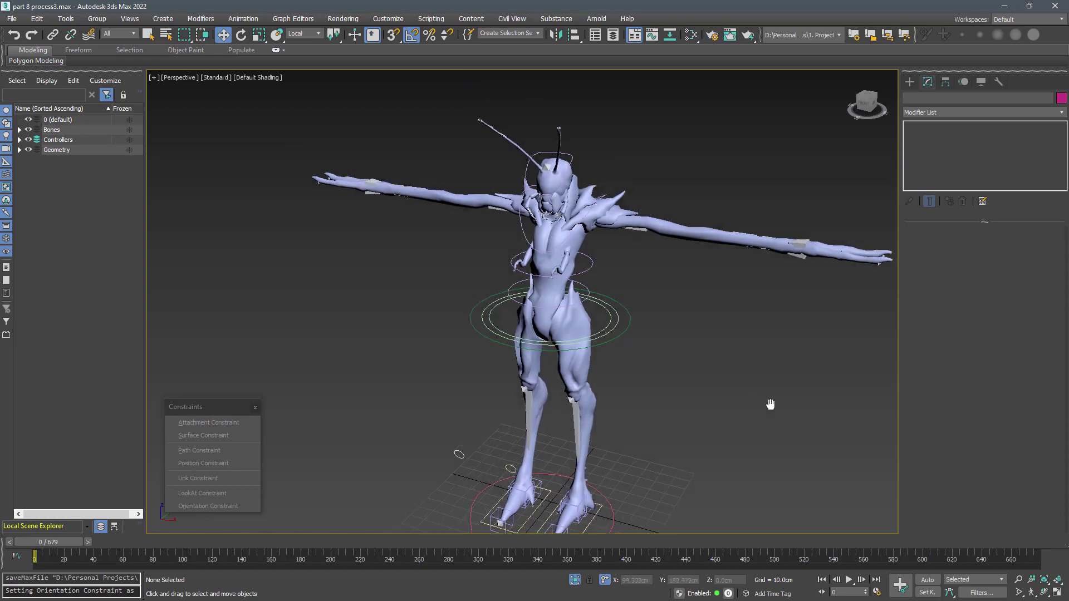
click(29, 150)
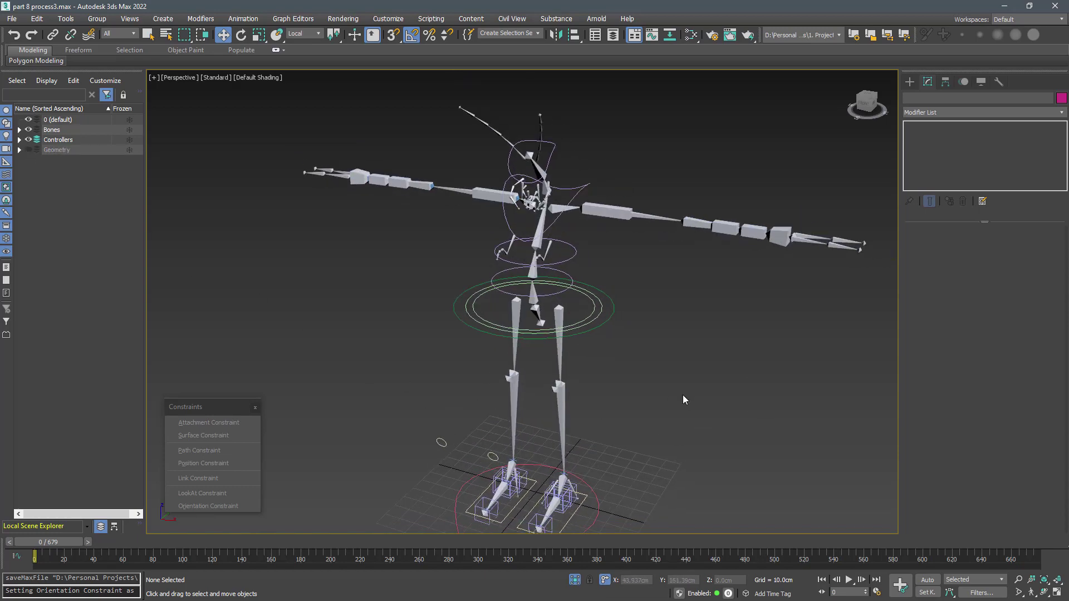
- Draw a circle with a radius of about 2.3 cm beside the spine in the Front view and return to perspective
key(f)
scroll(665, 351, up, 3)
click(910, 82)
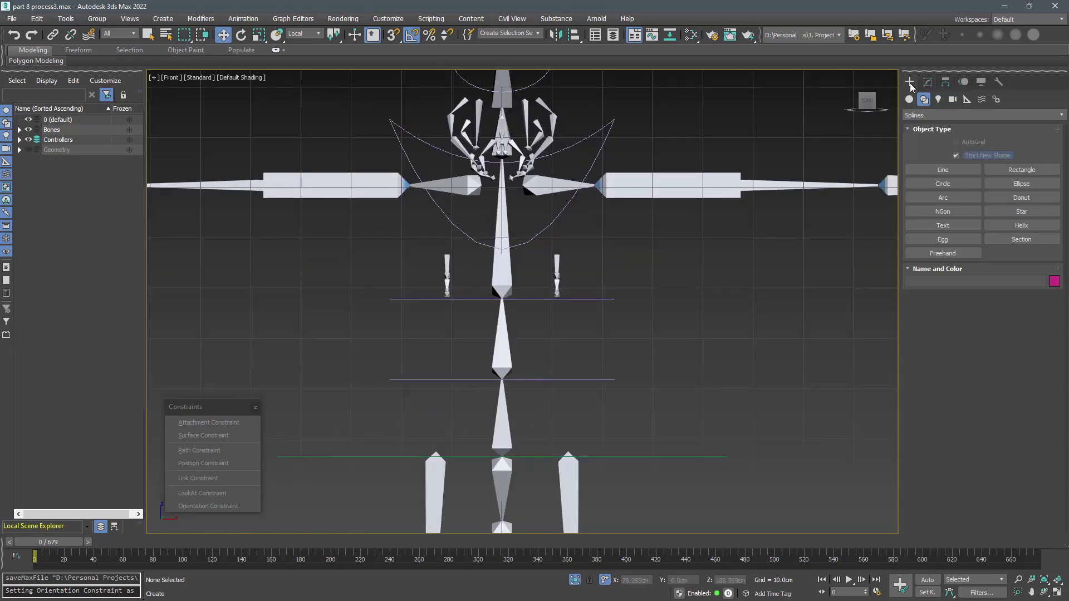
click(955, 181)
drag(658, 296, 658, 295)
key(w)
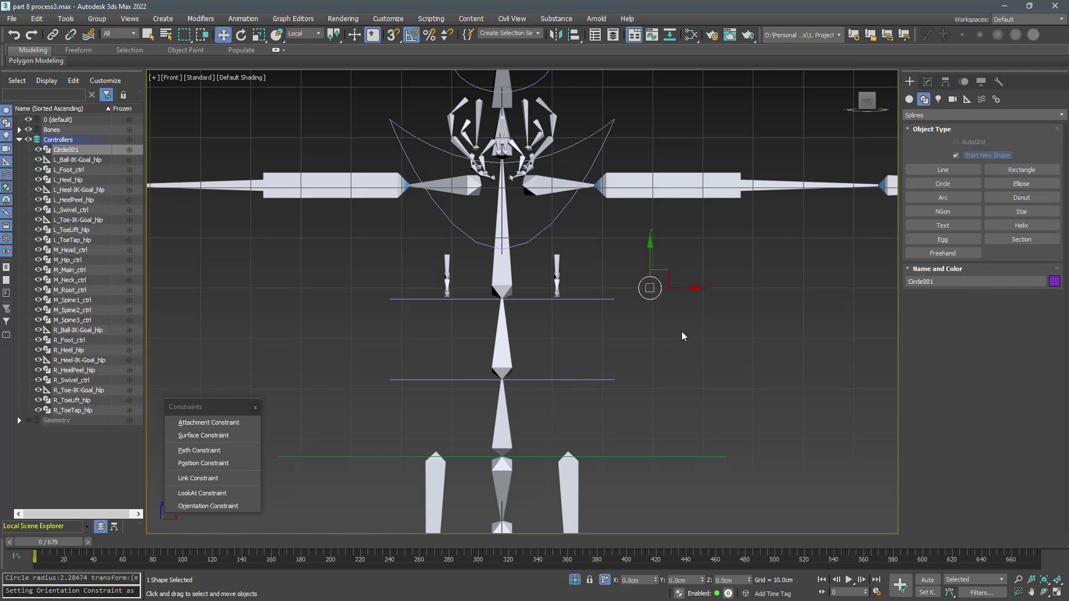
key(p)
alt+middle_drag(681, 333, 610, 295)
middle_drag(610, 295, 656, 332)
key(alt+a)
click(595, 334)
click(747, 412)
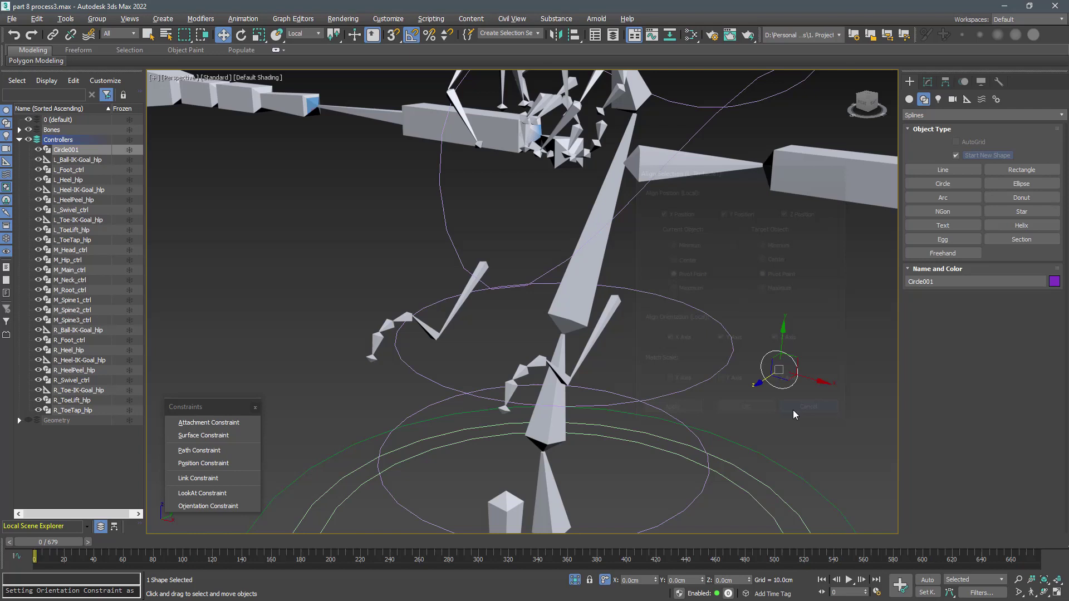
- Convert the small circle to an editable spline and rotate its spline perpendicular to its original plane
click(928, 82)
right_click(941, 126)
click(891, 395)
click(996, 273)
click(793, 386)
key(e)
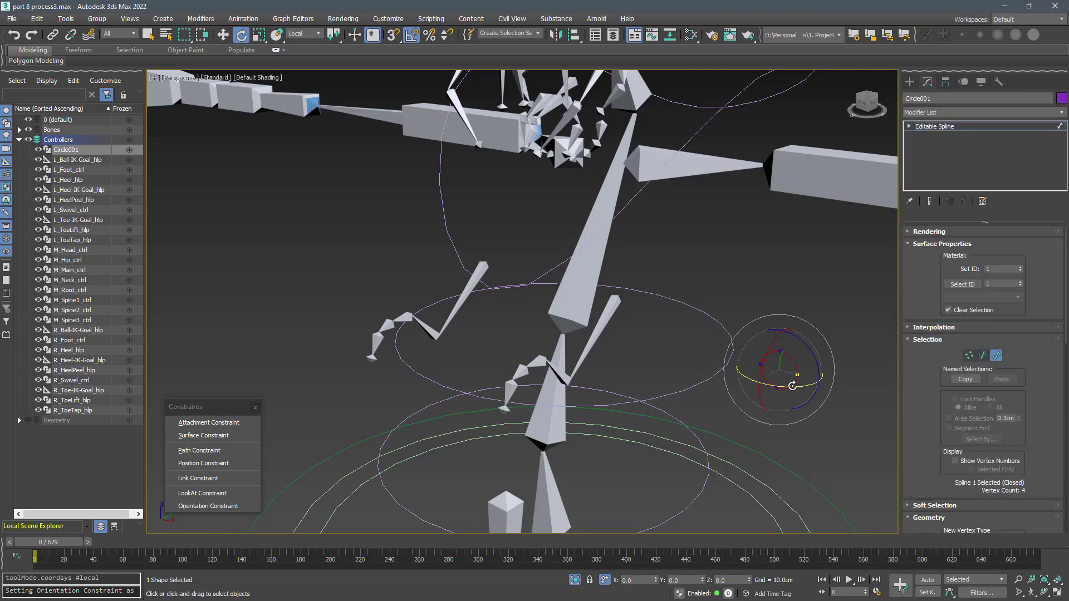
key(3)
key(w)
- Align the small circle to the L_Tentacle1 bone's pivot in position and orientation on all axes
key(alt+a)
click(605, 324)
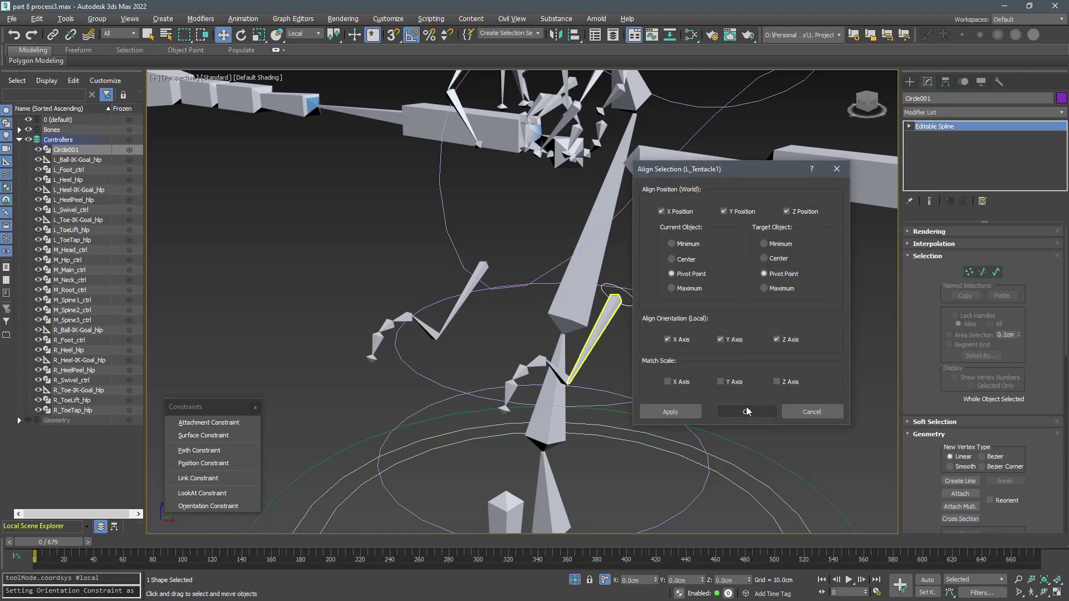
click(747, 411)
- Clone the L_Tentacle1 circle and align the copy to the second bone of the left tentacle
key(ctrl+v)
click(513, 359)
key(alt+a)
click(560, 377)
click(747, 411)
- Clone the second tentacle circle and align the copy to the next bone along the left tentacle
alt+middle_drag(707, 393, 591, 368)
key(ctrl+v)
click(502, 359)
key(alt+a)
click(521, 352)
click(745, 411)
- Clone the third tentacle circle and align the copy to the fourth bone of the left tentacle
key(ctrl+v)
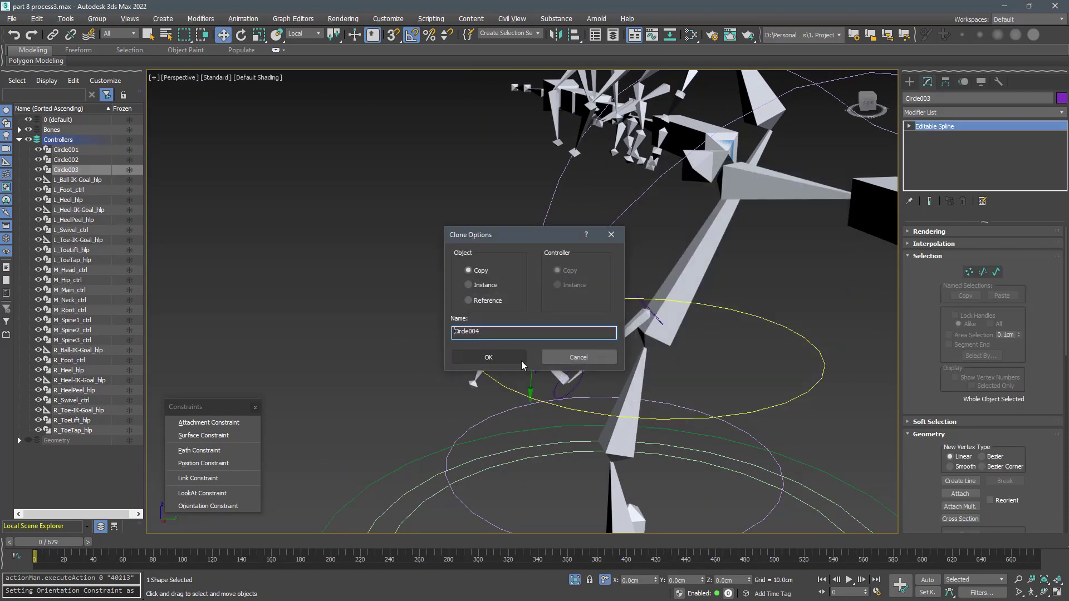
click(513, 359)
click(495, 355)
click(747, 411)
click(910, 85)
- Clone the fourth tentacle circle and align the copy to the L_Tentacle5 bone's pivot and orientation
key(ctrl+v)
click(515, 359)
key(alt+a)
click(481, 369)
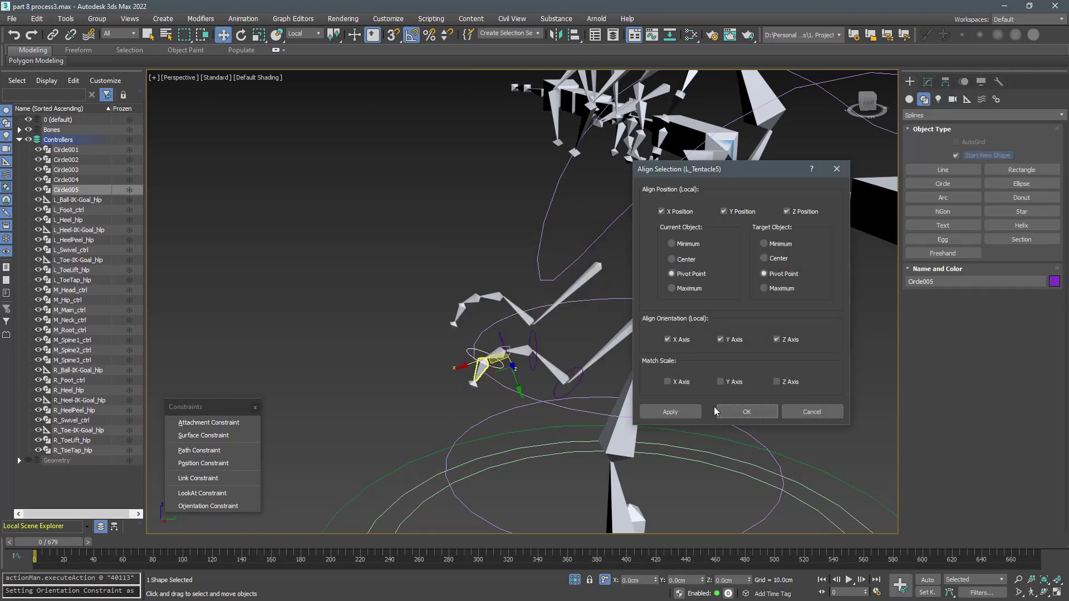
click(746, 411)
- Select all the left tentacle circles and change their object colour to light green
mouse_move(523, 351)
alt+middle_down()
mouse_move(557, 358)
mouse_move(579, 340)
alt+middle_up()
click(641, 302)
ctrl+click(574, 365)
ctrl+click(524, 335)
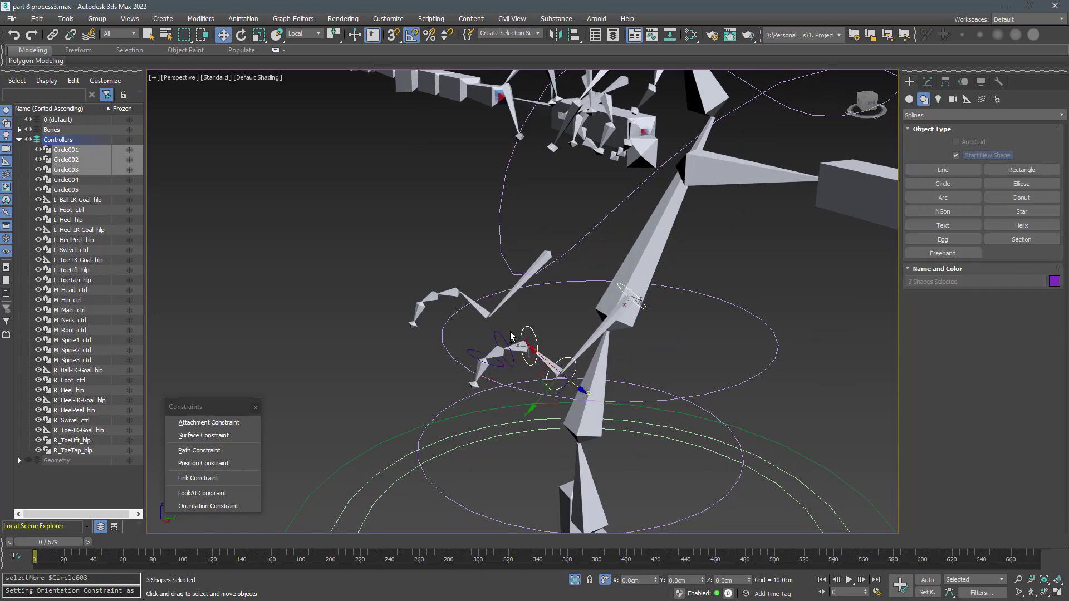
click(1054, 281)
click(637, 378)
click(636, 341)
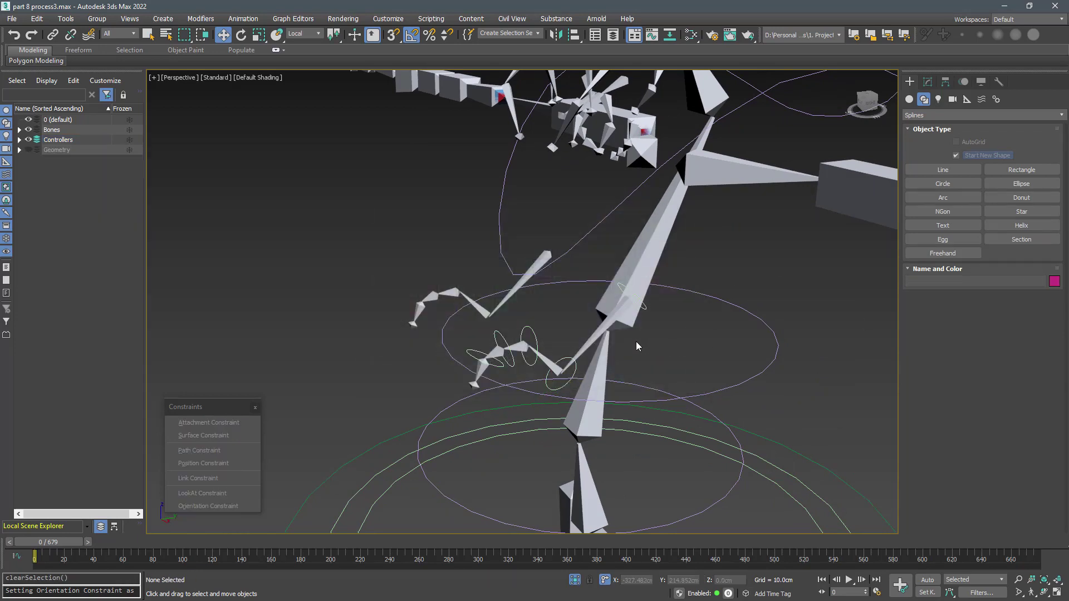
- Clone the first left tentacle circle and align the copy to the R_Tentacle1 bone's pivot and orientation
alt+middle_drag(636, 342, 637, 297)
click(636, 295)
key(ctrl+v)
click(515, 359)
key(alt+a)
click(505, 254)
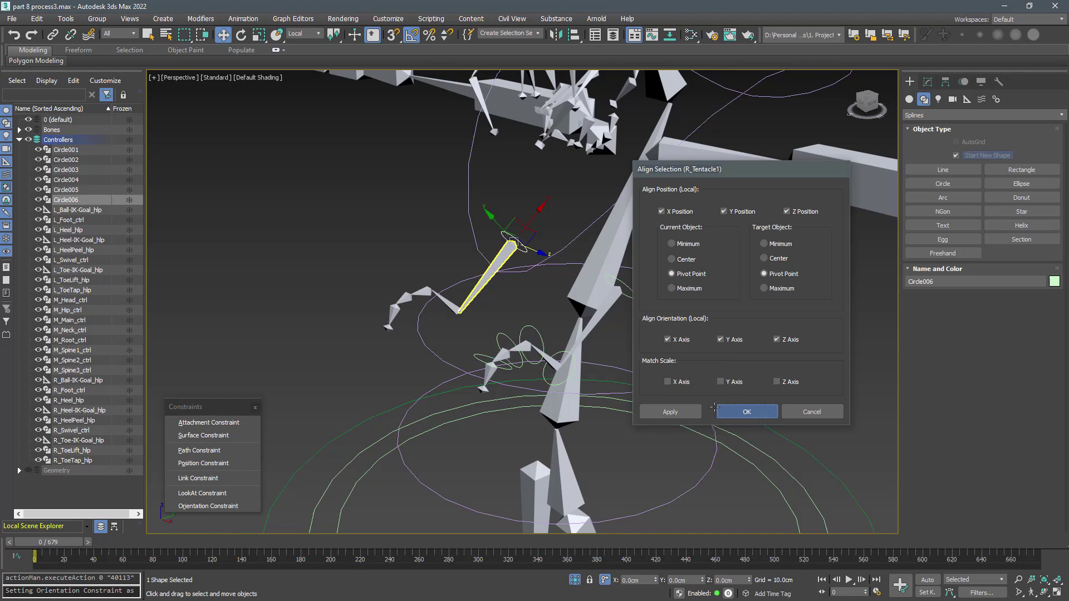
click(745, 412)
- Clone the right tentacle circle twice and align the copies to the second and third bones of the right tentacle
key(ctrl+v)
click(514, 359)
key(alt+a)
click(447, 304)
click(745, 412)
key(ctrl+v)
click(745, 409)
- Clone two more circles and align them to the fourth and fifth bones of the right tentacle
key(ctrl+v)
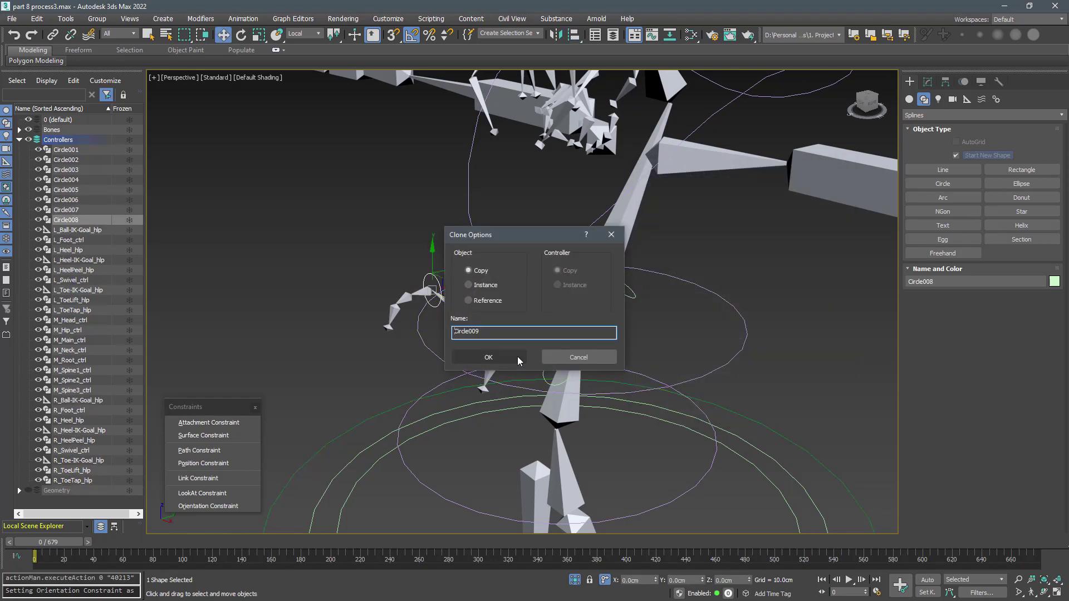
click(515, 359)
key(alt+a)
click(406, 299)
click(740, 410)
key(ctrl+v)
click(512, 358)
click(745, 409)
- Clone the first right tentacle circle and align the copy to the L_Antenna1 bone's pivot and orientation
middle_drag(538, 283, 543, 348)
click(523, 304)
key(ctrl+v)
click(496, 360)
scroll(548, 279, down, 4)
key(alt+a)
click(561, 196)
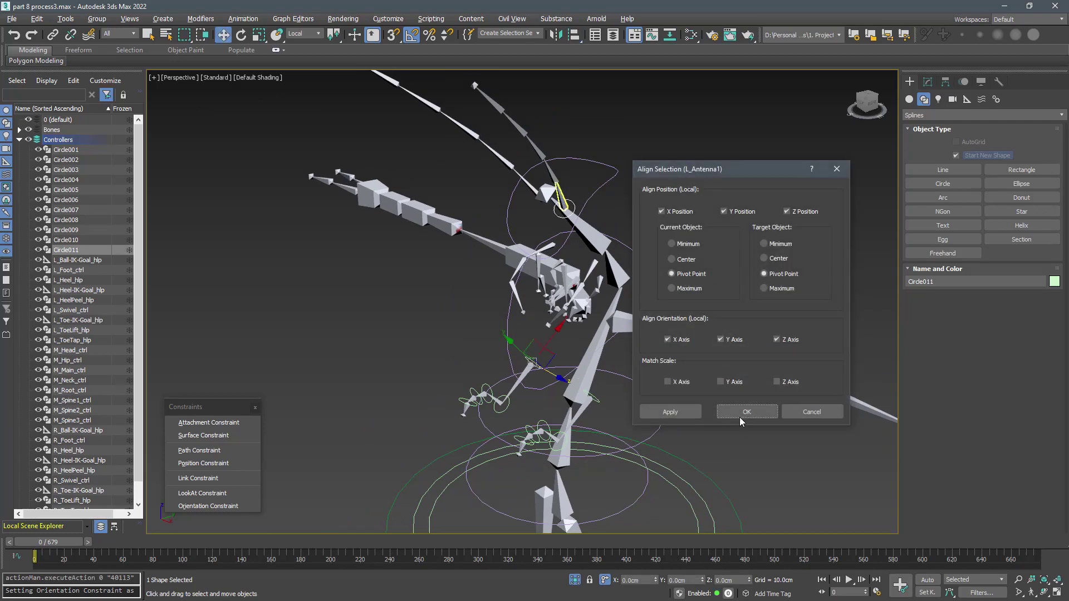
click(743, 417)
- Clone the L_Antenna1 circle and align the copy to the second bone of the left antenna
alt+middle_drag(538, 303, 620, 249)
scroll(619, 245, up, 3)
mouse_move(568, 198)
middle_down()
mouse_move(585, 286)
mouse_move(539, 341)
middle_up()
key(ctrl+v)
click(522, 358)
key(alt+a)
click(611, 234)
click(735, 414)
- Clone the antenna circle twice and align the copies to the third and fourth bones of the left antenna
key(ctrl+v)
click(518, 357)
key(alt+a)
click(506, 355)
key(alt+a)
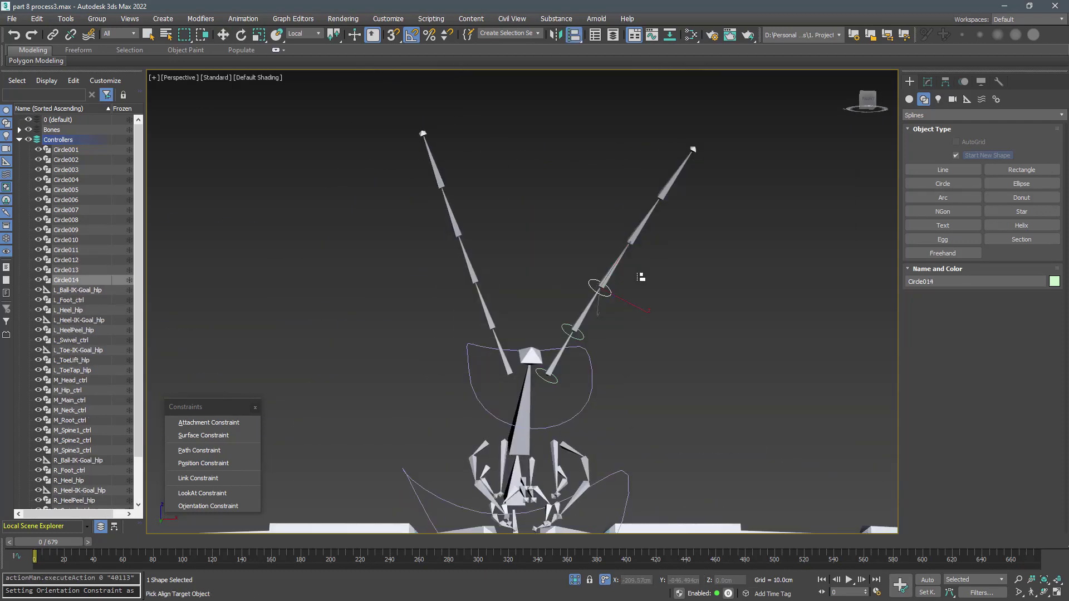
click(645, 222)
click(747, 416)
- Clone the fourth left antenna circle and align the copy to the antenna's fifth bone
key(ctrl+v)
click(510, 356)
key(alt+a)
click(675, 176)
click(745, 413)
- Clone the last left antenna circle and align the copy to the first bone of the right antenna
key(ctrl+v)
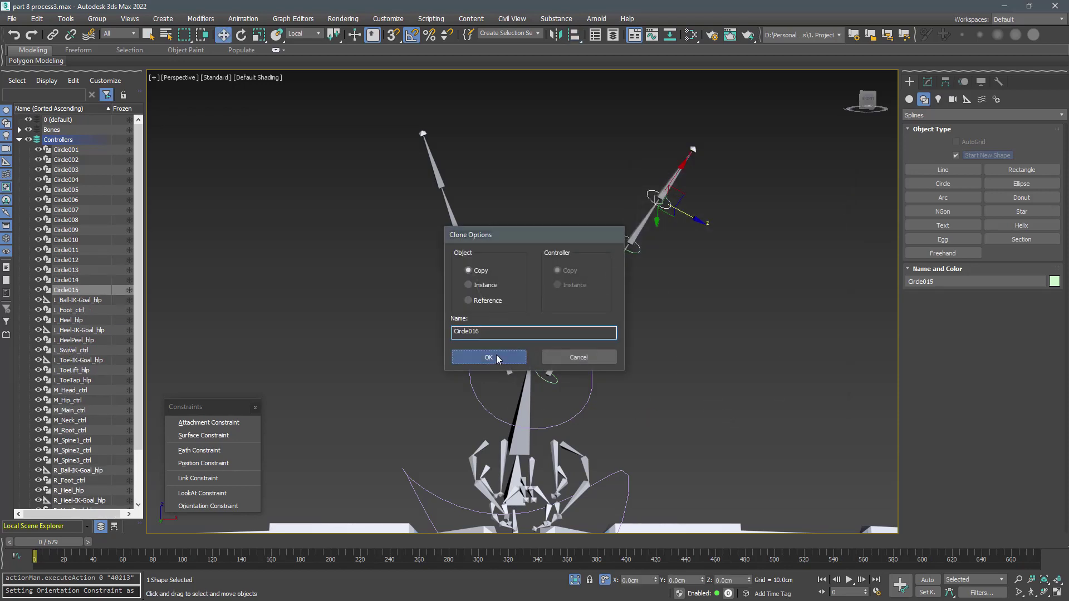
click(497, 356)
key(alt+a)
click(503, 356)
click(735, 414)
- Clone the right antenna circle twice and align the copies to the second and third bones of the right antenna
key(ctrl+v)
click(497, 356)
alt+middle_drag(549, 360, 496, 360)
key(ctrl+v)
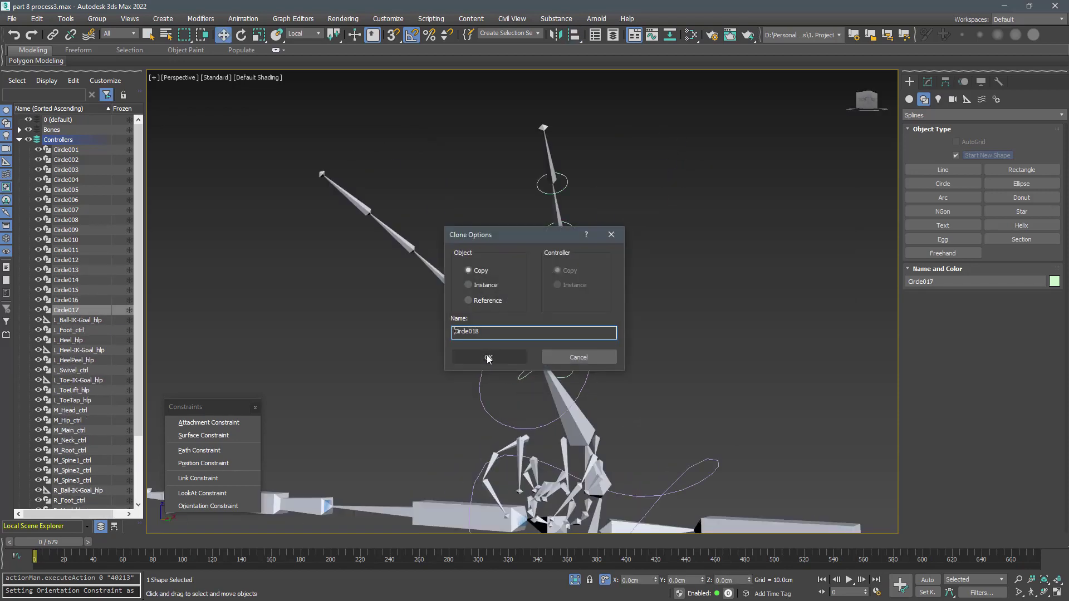
click(489, 359)
key(alt+a)
click(439, 273)
click(740, 415)
- Clone two more circles and align them to the fourth and fifth bones of the right antenna
key(ctrl+v)
click(489, 359)
key(ctrl+v)
key(Return)
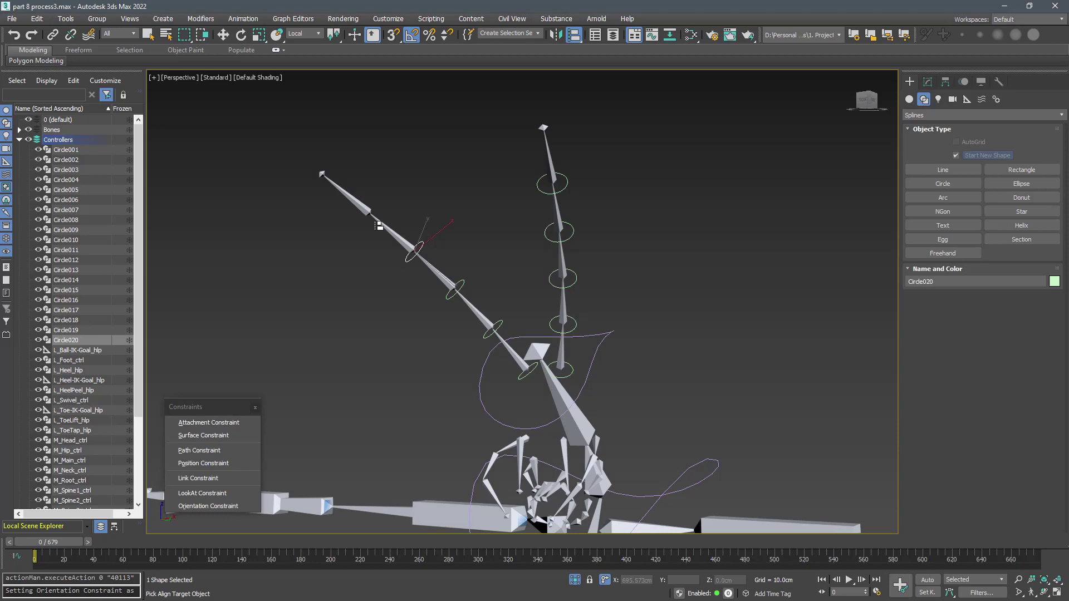
key(alt+a)
click(348, 195)
click(747, 412)
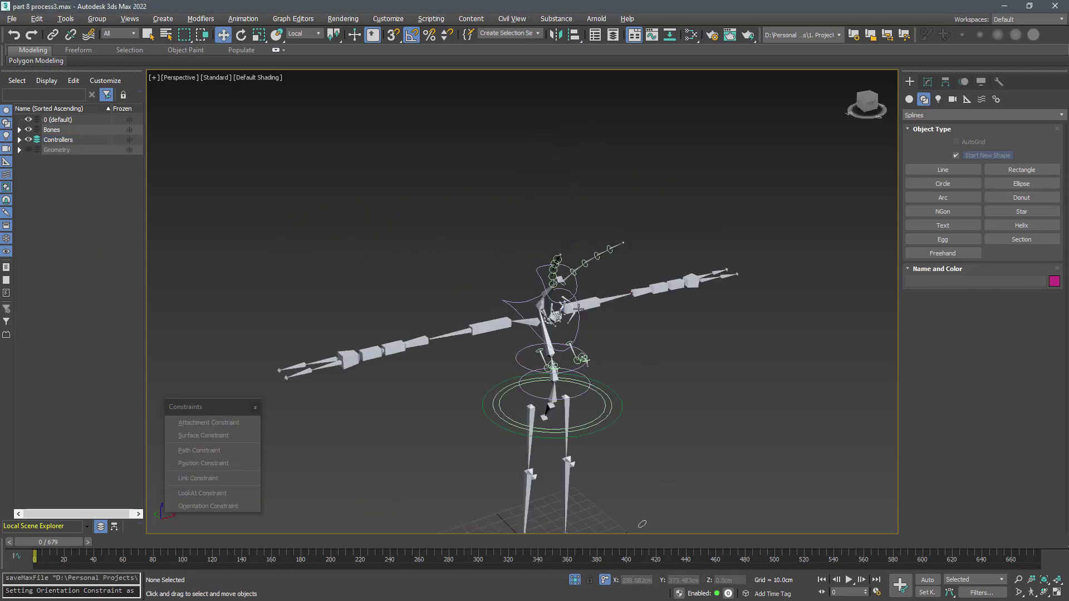
- Link each antenna circle to the one below it and both base antenna circles to M_Head_ctrl
alt+middle_drag(579, 308, 571, 236)
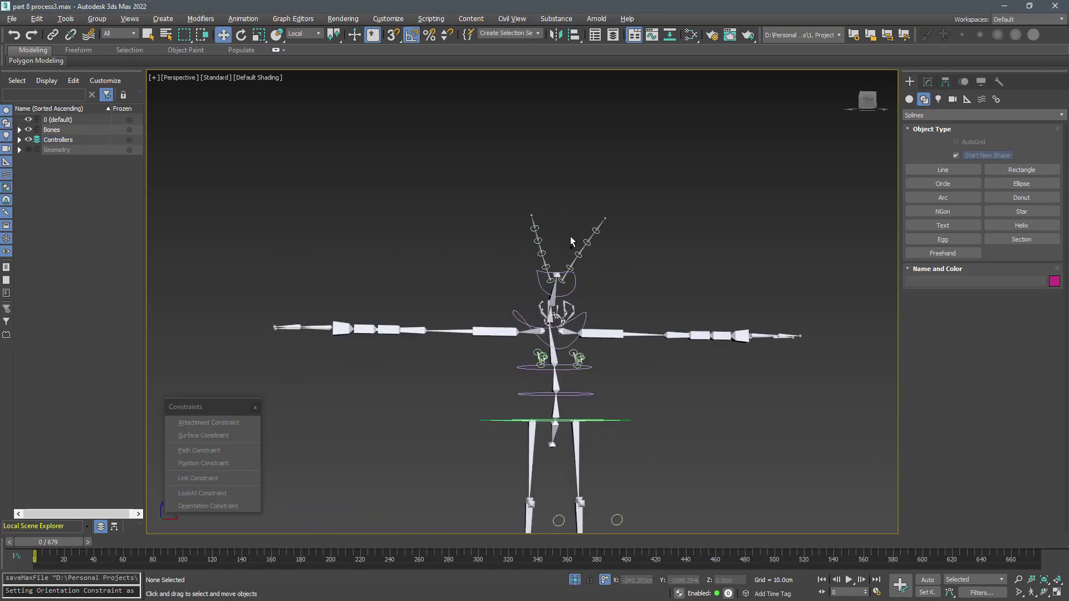
scroll(570, 236, up, 10)
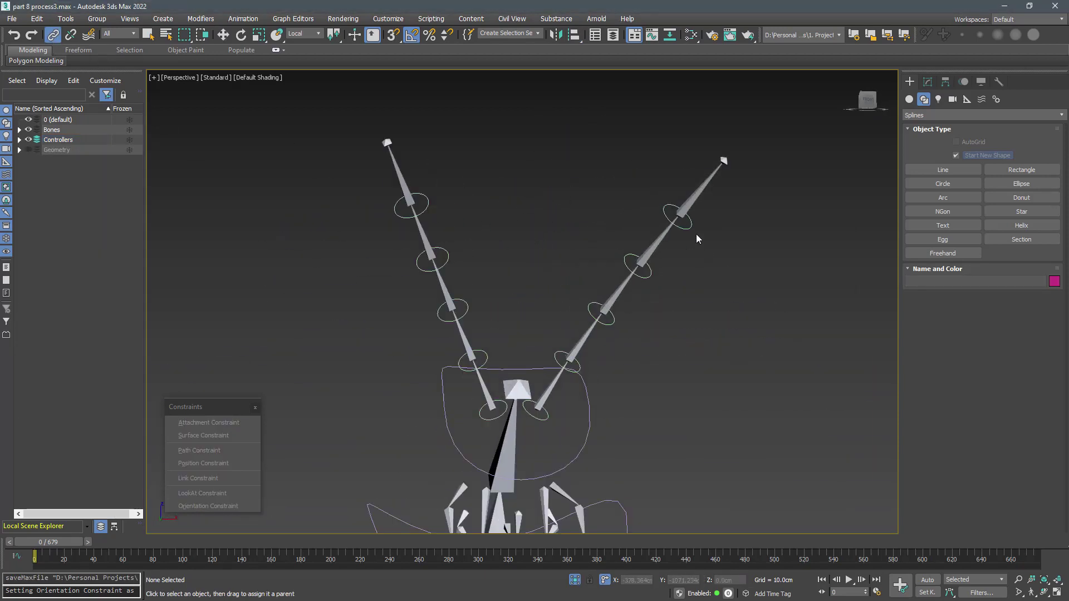
drag(691, 226, 666, 271)
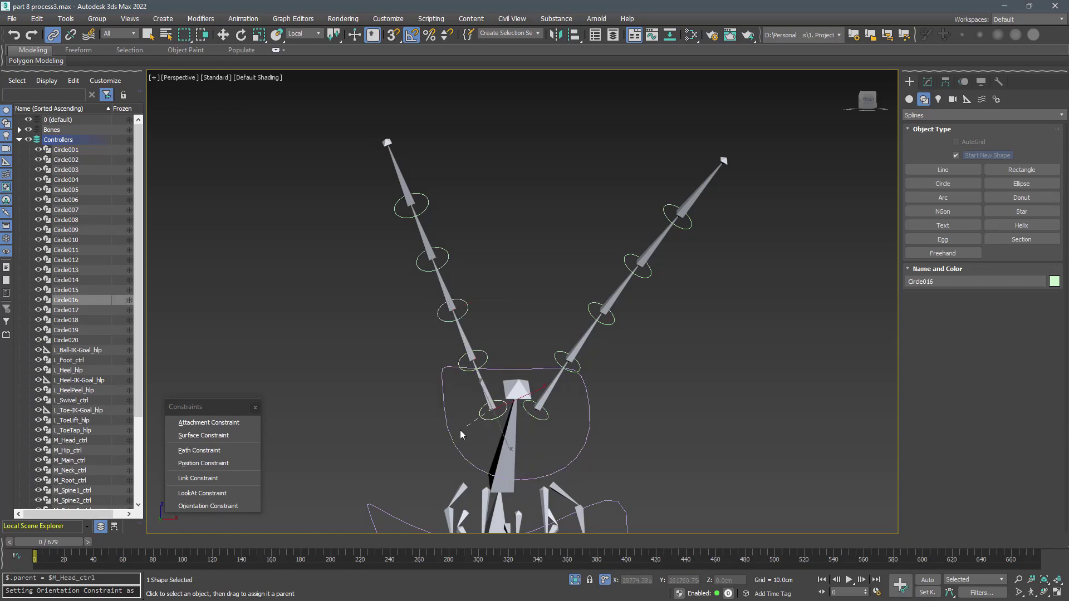
- Link the body controls in a chain from M_Head_ctrl to M_Neck_ctrl and down through M_Spine3_ctrl to M_Spine2_ctrl
alt+middle_drag(675, 372, 609, 232)
drag(607, 230, 682, 329)
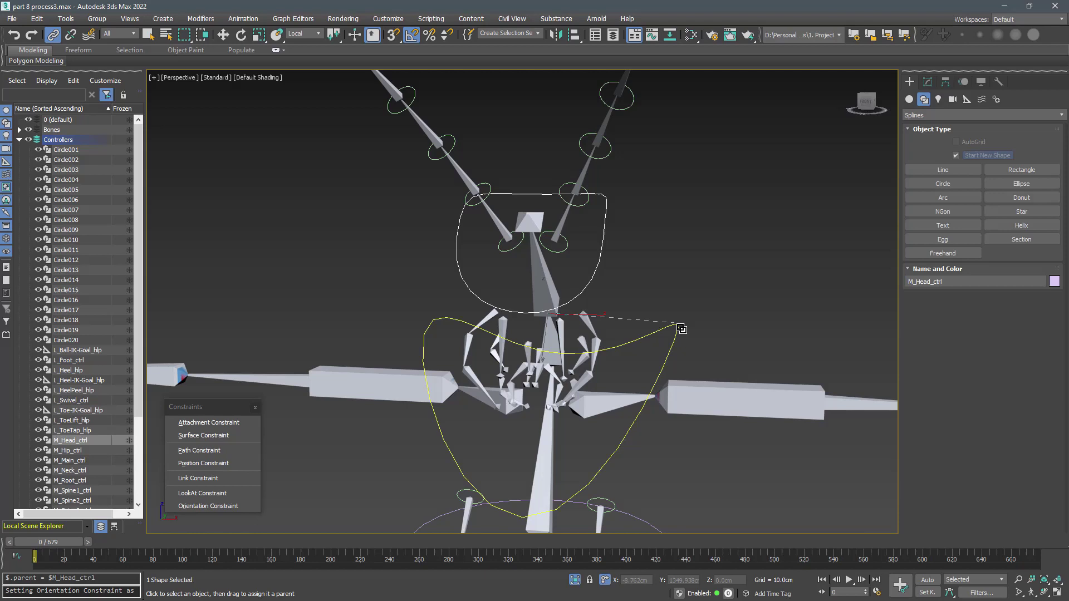
alt+middle_drag(697, 342, 636, 289)
drag(635, 290, 621, 295)
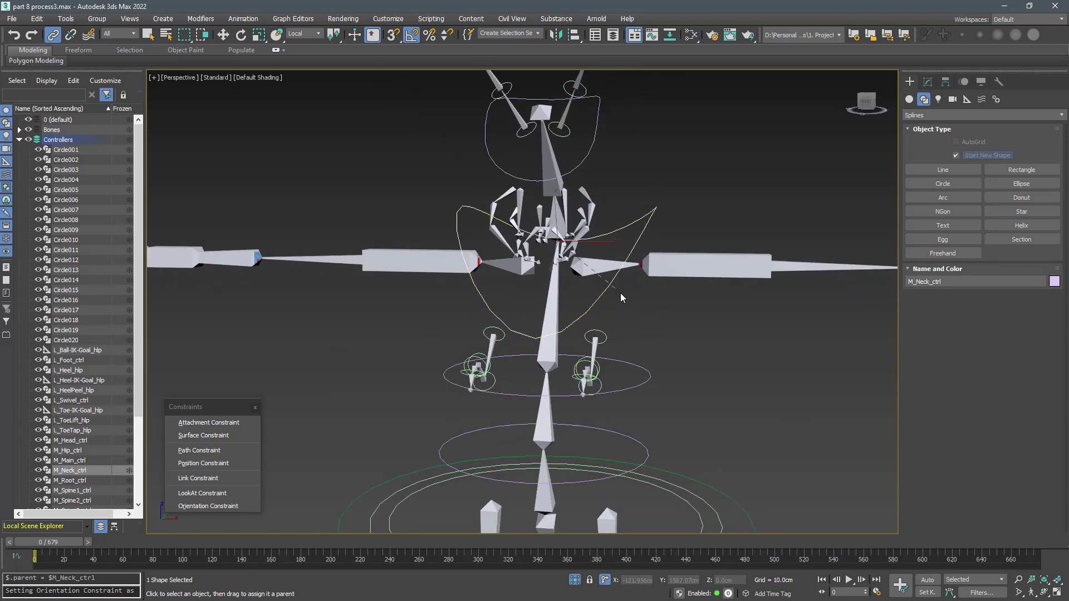
drag(649, 373, 650, 373)
alt+middle_drag(684, 362, 647, 337)
drag(647, 337, 631, 392)
- Link the circles of both tentacles in chains, each to the circle nearer the tentacle's base
alt+middle_drag(640, 393, 490, 351)
scroll(556, 329, up, 5)
drag(372, 338, 405, 324)
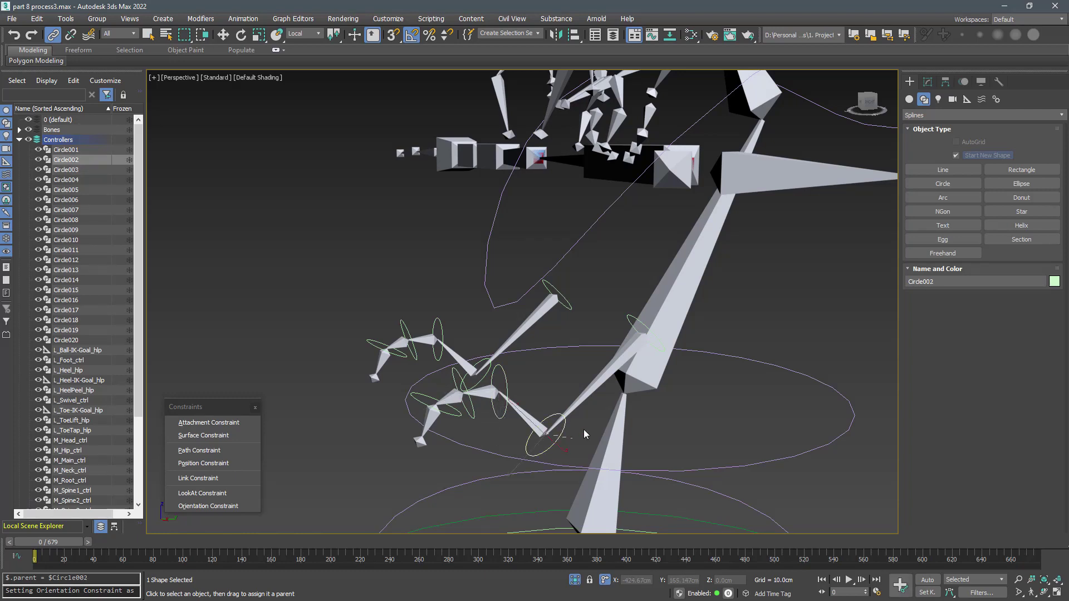
- Rotate the upper spine ring control to test the tentacle linking, and undo the rotation
click(706, 352)
key(e)
mouse_move(627, 384)
mouse_down()
mouse_move(617, 366)
mouse_move(611, 374)
mouse_up()
key(ctrl+z)
click(186, 166)
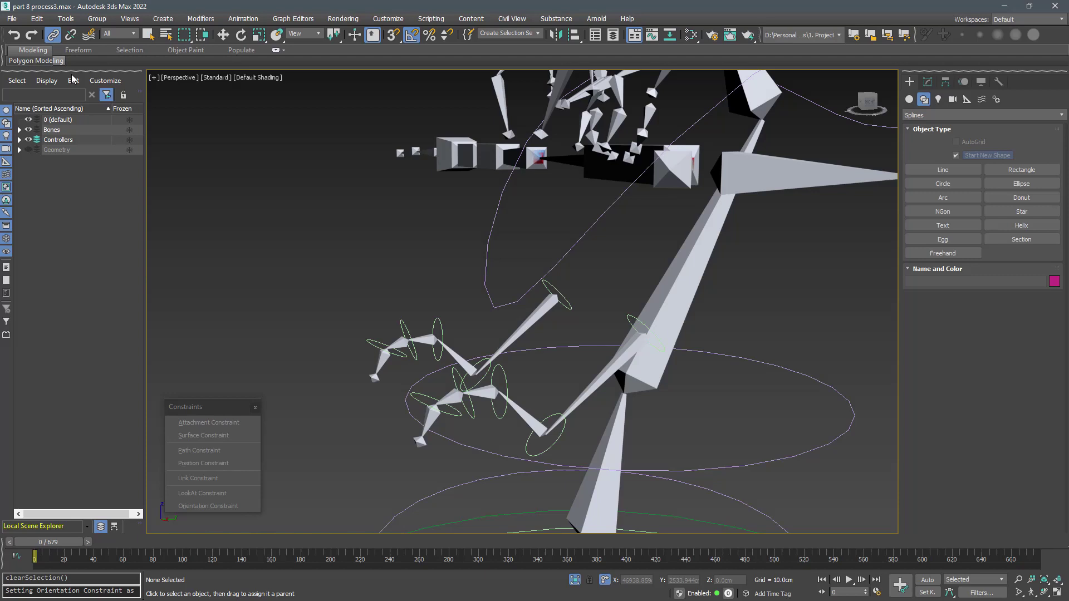
click(579, 298)
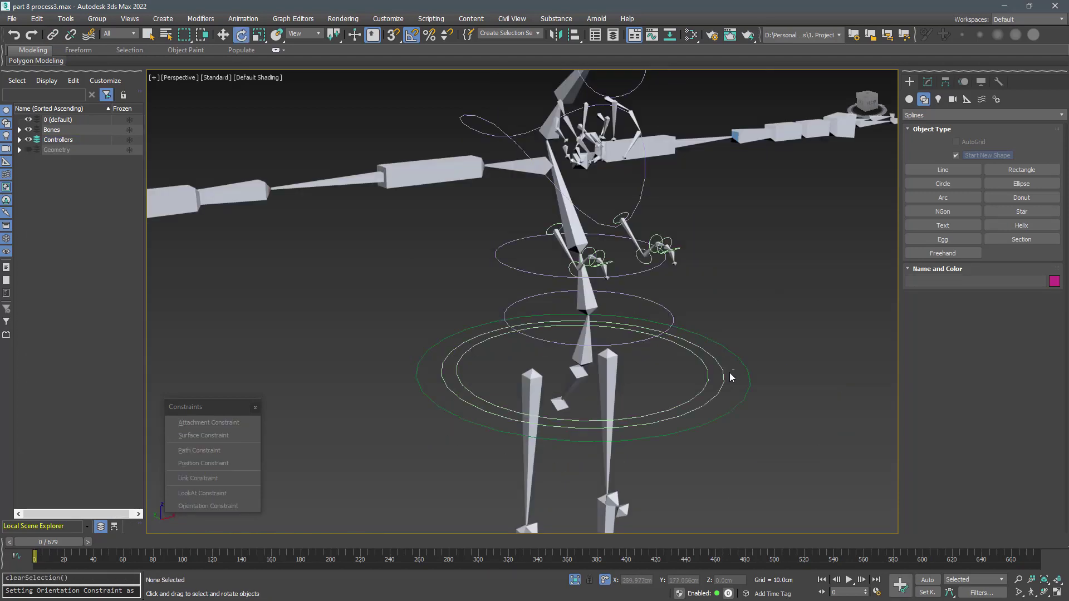
- Select M_Hip_ctrl, M_Spine1_ctrl and the M_Pelvis and M_Spine1 bones, and link them to the outer M_Main_ctrl ring
drag(731, 377, 607, 386)
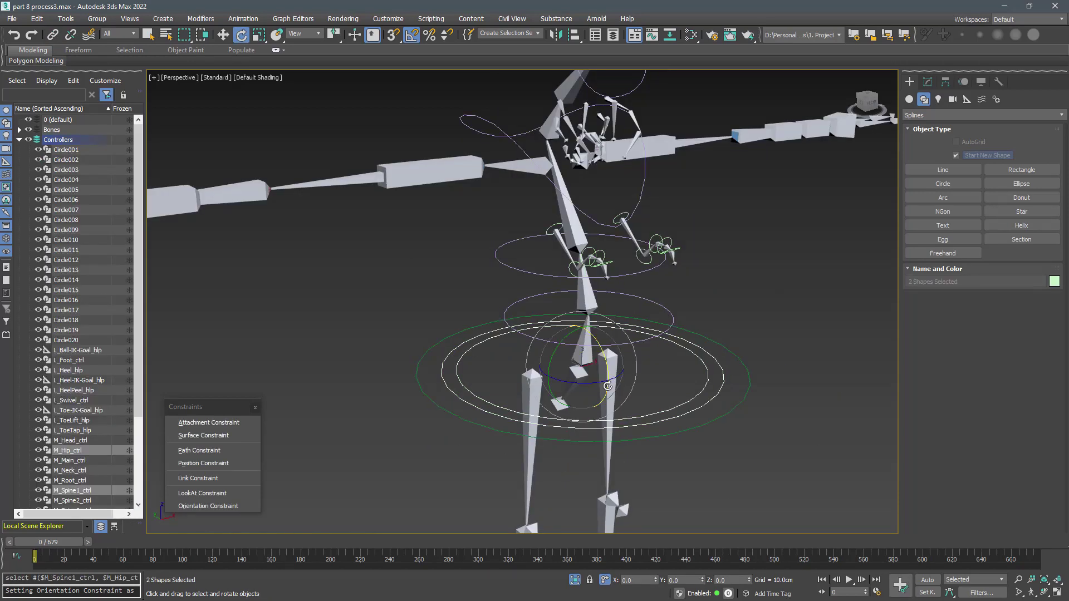
scroll(563, 364, up, 8)
ctrl+drag(543, 308, 601, 400)
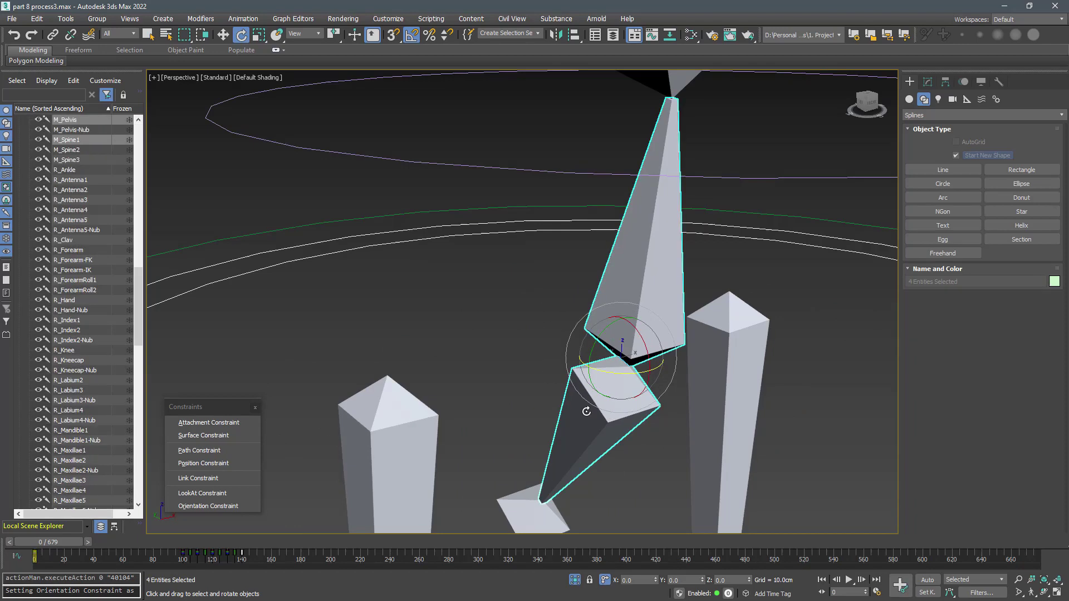
scroll(537, 274, down, 4)
scroll(485, 384, down, 4)
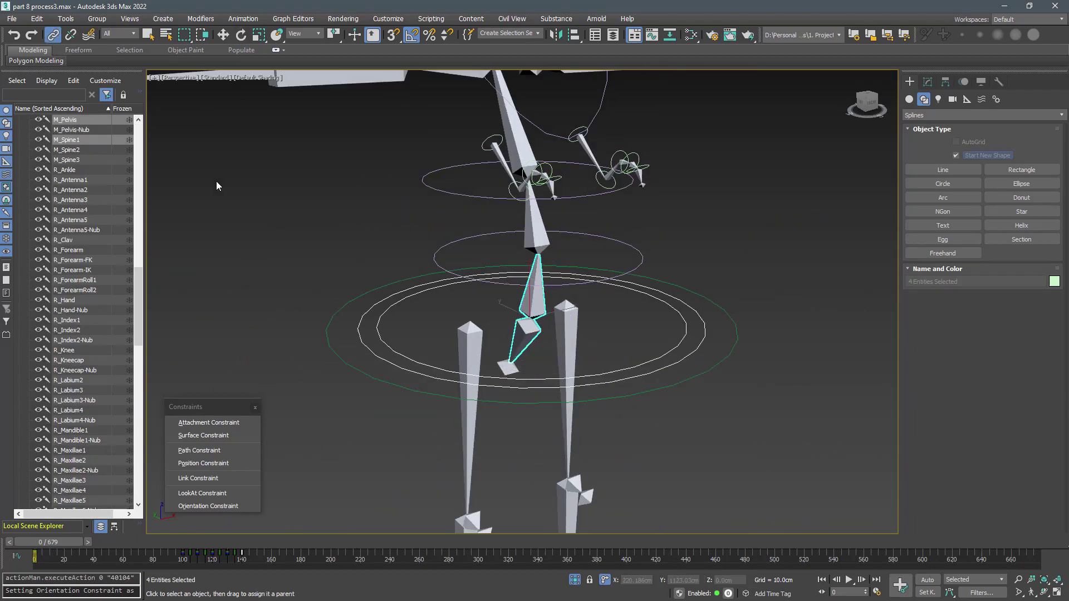
click(772, 304)
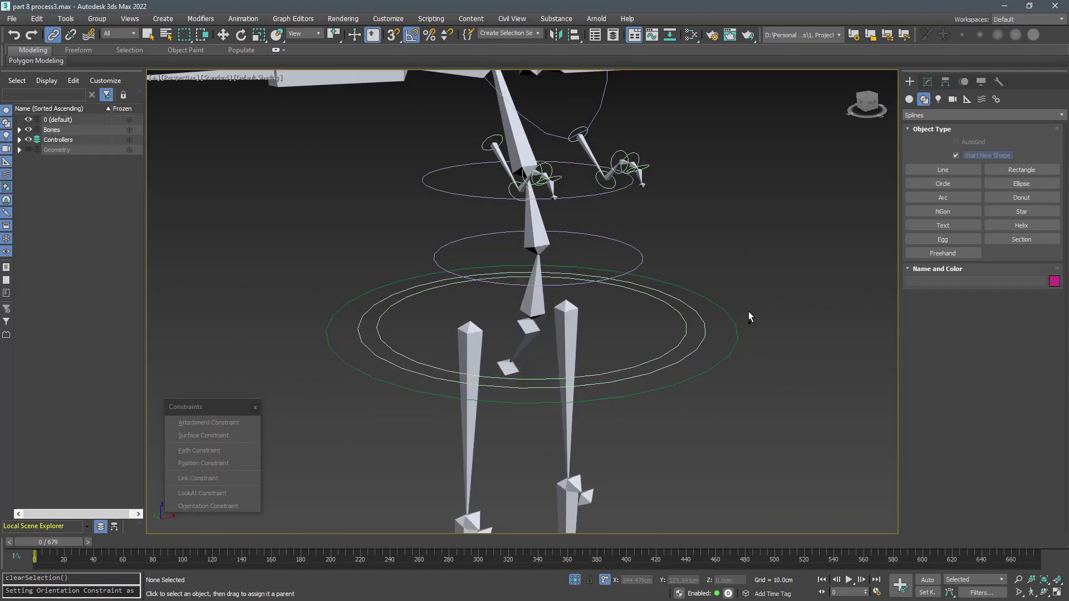
- Link both knee swivel controls and M_Main_ctrl to the M_Root_ctrl shape on the ground
scroll(751, 334, down, 6)
middle_drag(760, 387, 738, 273)
drag(786, 338, 706, 394)
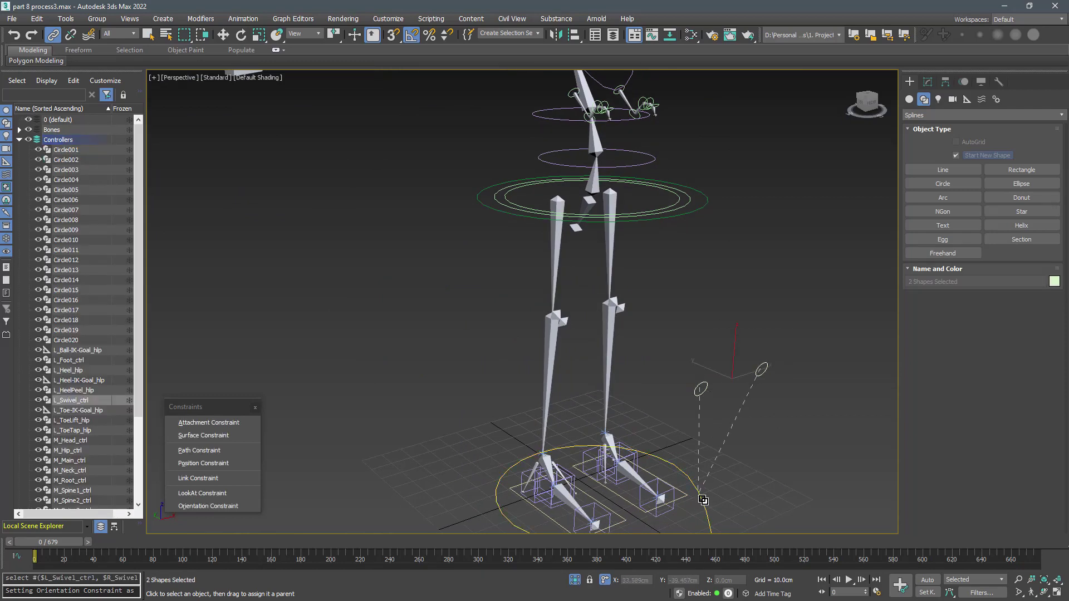
drag(710, 206, 707, 206)
drag(707, 206, 714, 220)
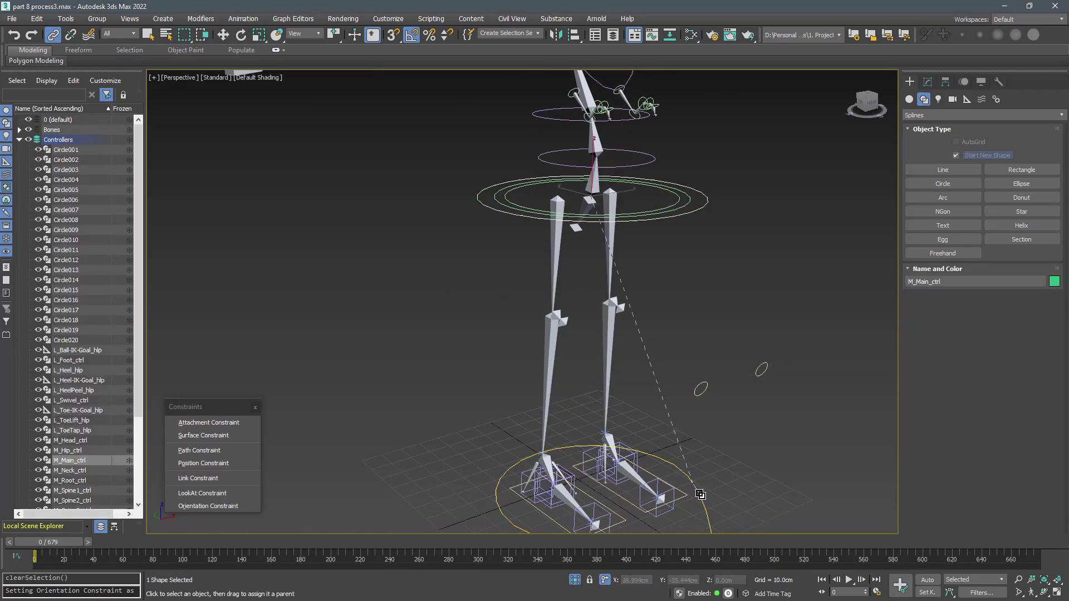
drag(701, 494, 701, 495)
- Select the L_Foot_ctrl and R_Foot_ctrl rectangles and link them to M_Root_ctrl
middle_drag(664, 475, 635, 415)
scroll(628, 430, up, 5)
drag(580, 367, 559, 411)
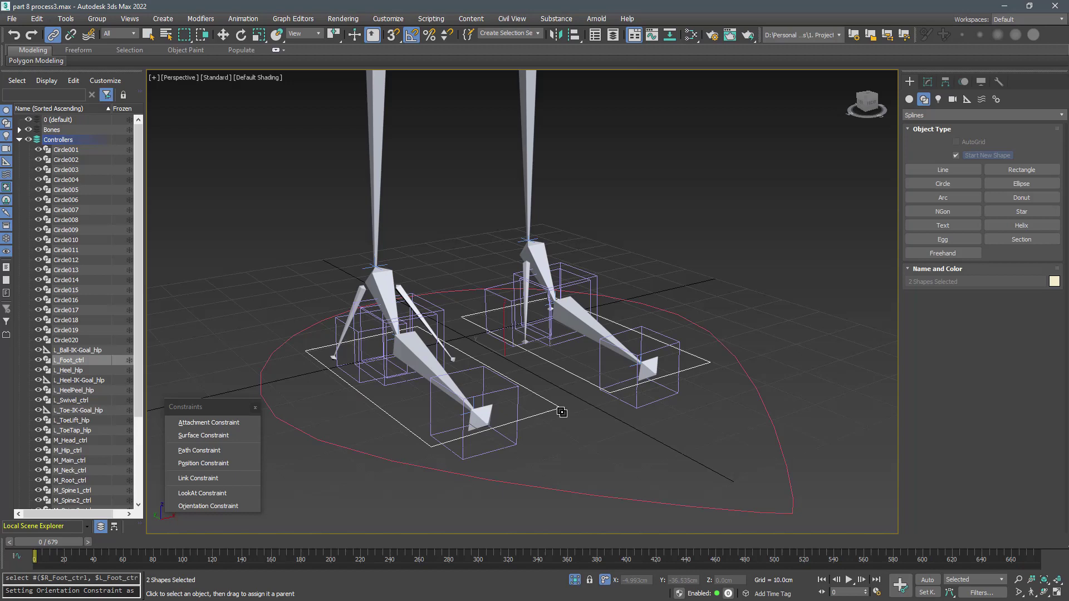
scroll(569, 493, down, 5)
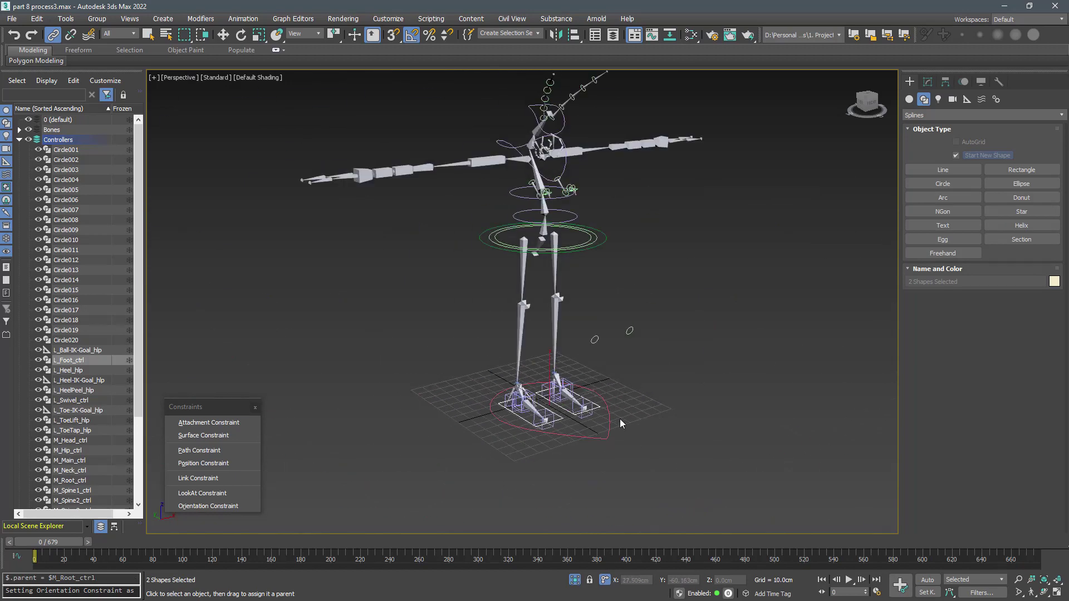
- Move M_Root_ctrl to test whether the rig follows, and undo the move
click(602, 478)
mouse_move(550, 427)
mouse_down()
mouse_move(562, 397)
mouse_move(549, 445)
mouse_up()
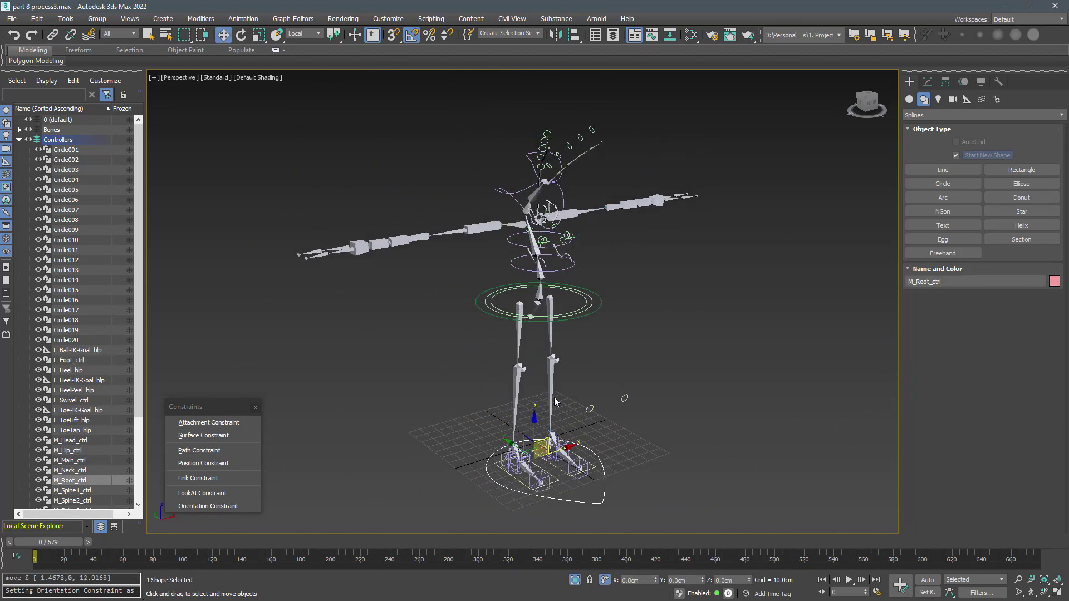
key(ctrl+z)
- Link the M_Spine2_ctrl ring to the M_Spine1_ctrl ring below it
scroll(576, 245, up, 5)
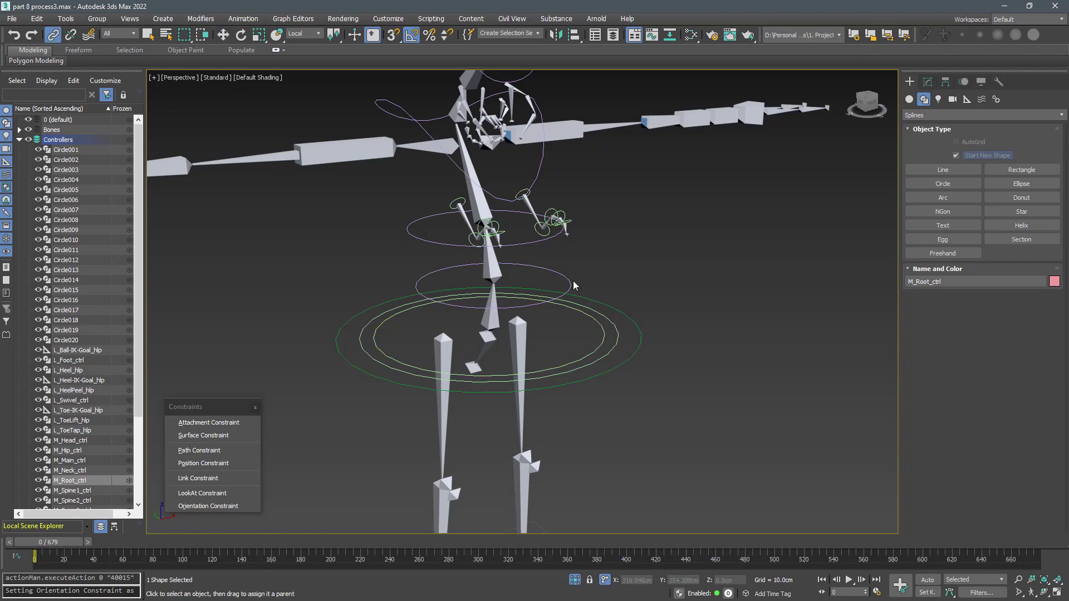
drag(574, 286, 594, 314)
drag(576, 385, 575, 384)
scroll(546, 330, up, 3)
- Rotate M_Root_ctrl to test the whole rig's hierarchy, and undo the rotation
scroll(548, 340, down, 6)
alt+middle_drag(547, 345, 559, 400)
click(511, 179)
key(e)
click(533, 472)
drag(504, 492, 535, 479)
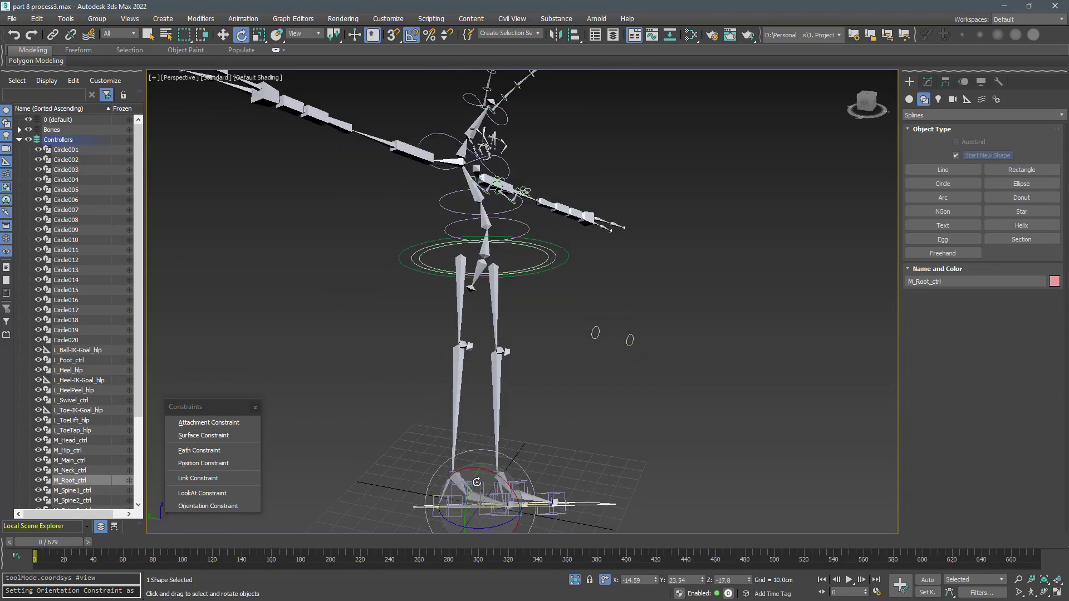
key(ctrl+z)
- Scale M_Root_ctrl to test how the rig scales, undo the scaling and clear the selection
alt+middle_drag(521, 454, 498, 467)
scroll(497, 466, down, 2)
key(r)
drag(493, 467, 494, 512)
key(ctrl+z)
click(618, 328)
- Rotate M_Hip_ctrl to test the pelvis, undo the rotation and clear the selection
alt+middle_drag(620, 330, 530, 319)
scroll(568, 311, up, 8)
middle_drag(591, 289, 554, 336)
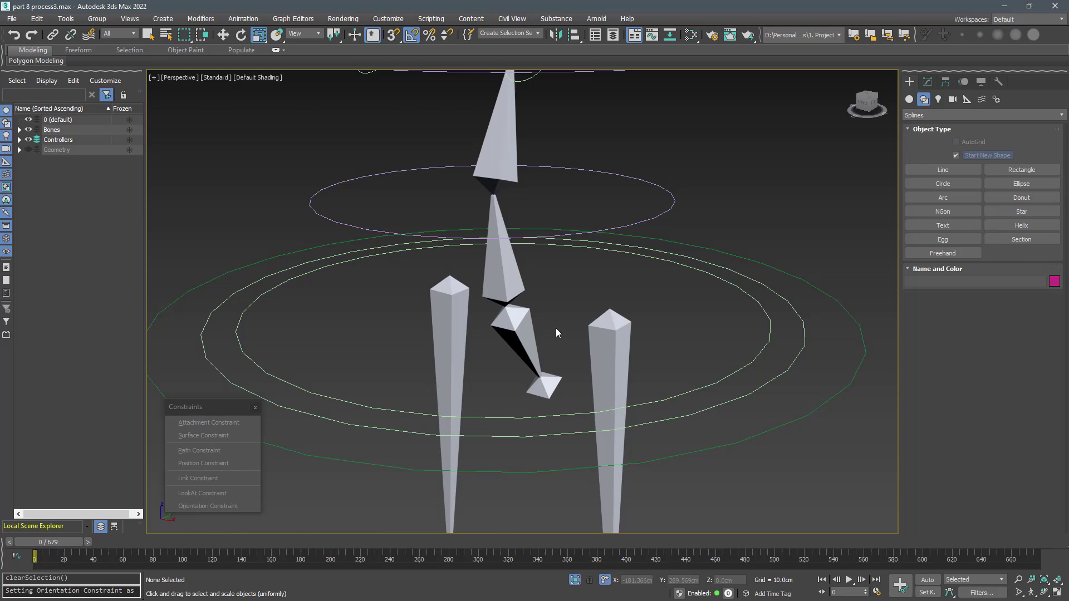
click(801, 367)
key(e)
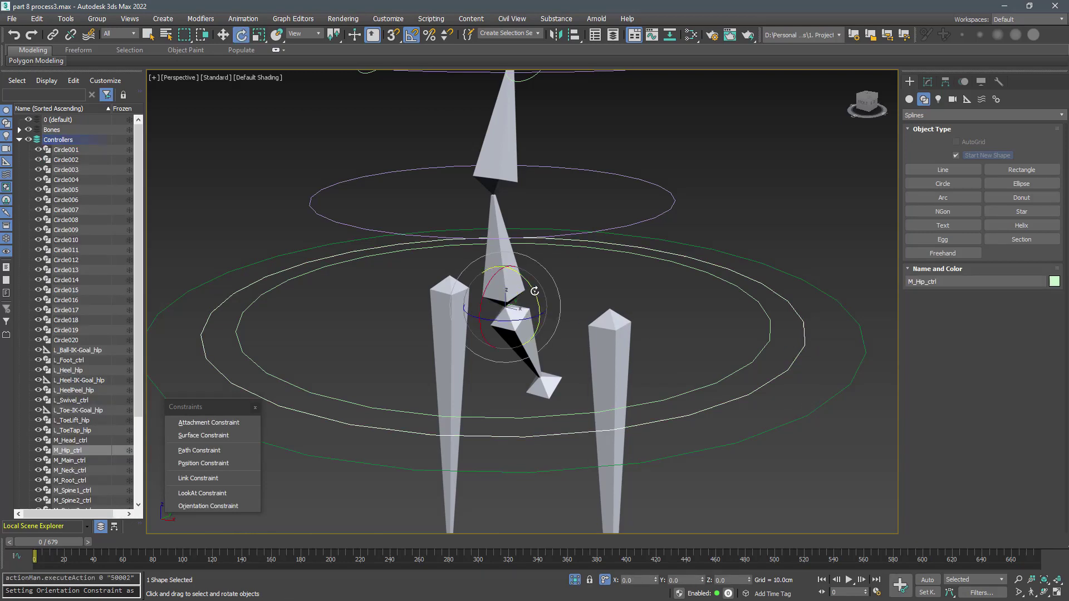
mouse_move(535, 291)
mouse_down()
mouse_move(523, 283)
mouse_move(541, 301)
mouse_up()
key(ctrl+z)
click(547, 274)
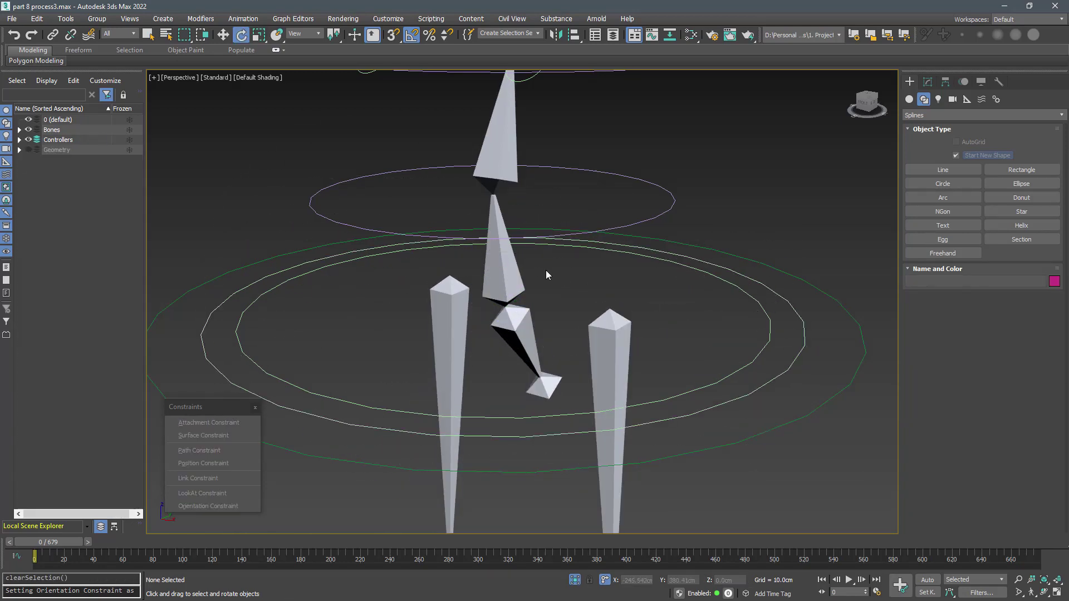
- Orientation-constrain the M_Spine1, M_Spine2 and M_Spine3 bones to their matching spine control rings
click(513, 282)
click(223, 506)
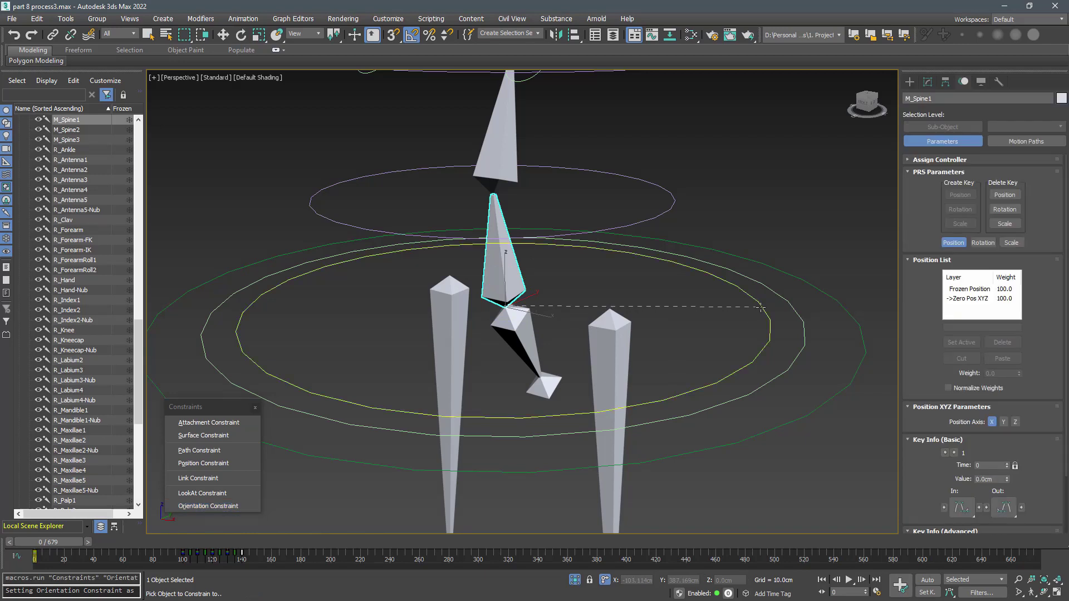
middle_drag(560, 289, 562, 402)
click(507, 254)
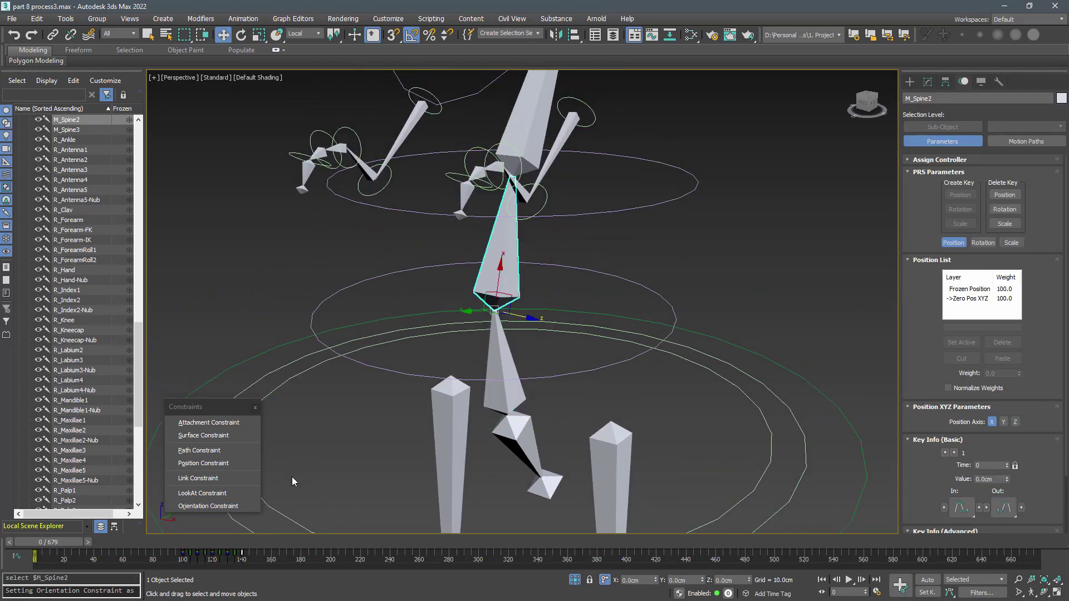
click(234, 505)
middle_drag(676, 269, 606, 402)
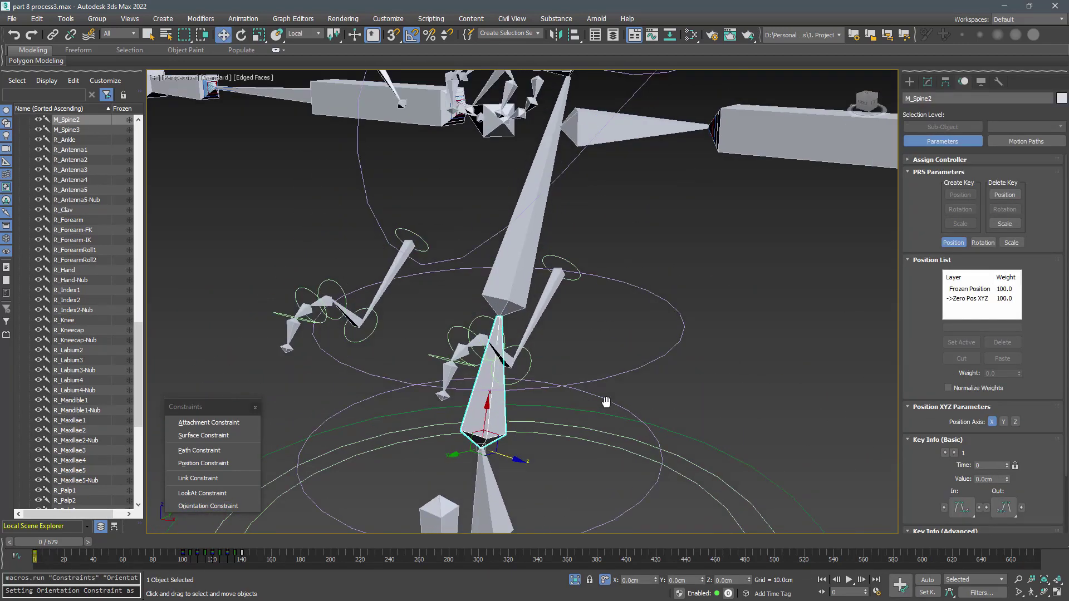
click(538, 237)
click(208, 506)
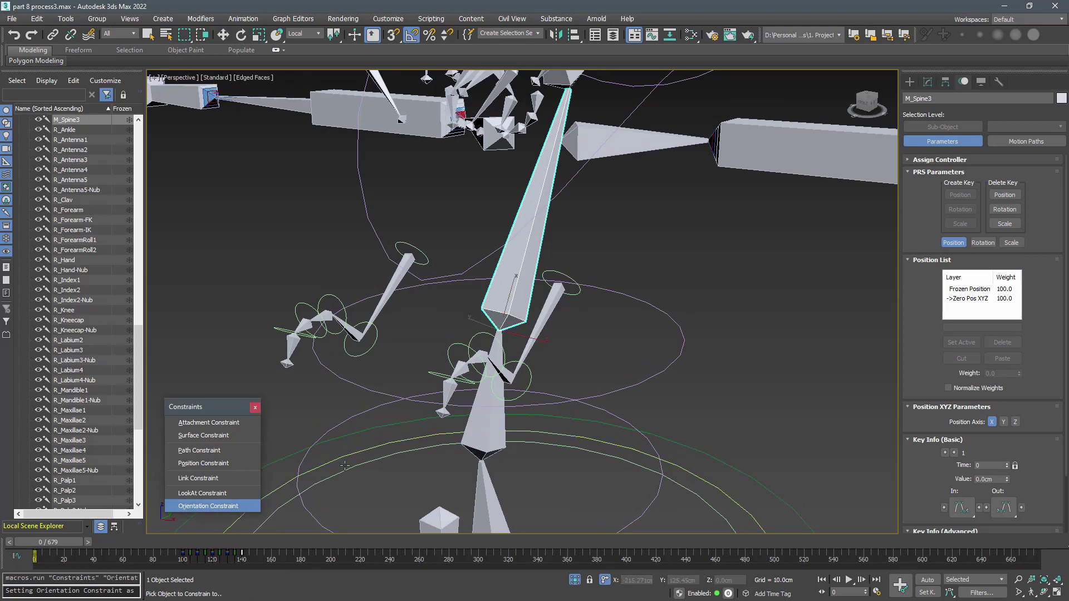
click(674, 322)
- Orientation-constrain the M_Neck and M_Head bones to M_Neck_ctrl and M_Head_ctrl
middle_drag(627, 241, 578, 250)
click(549, 271)
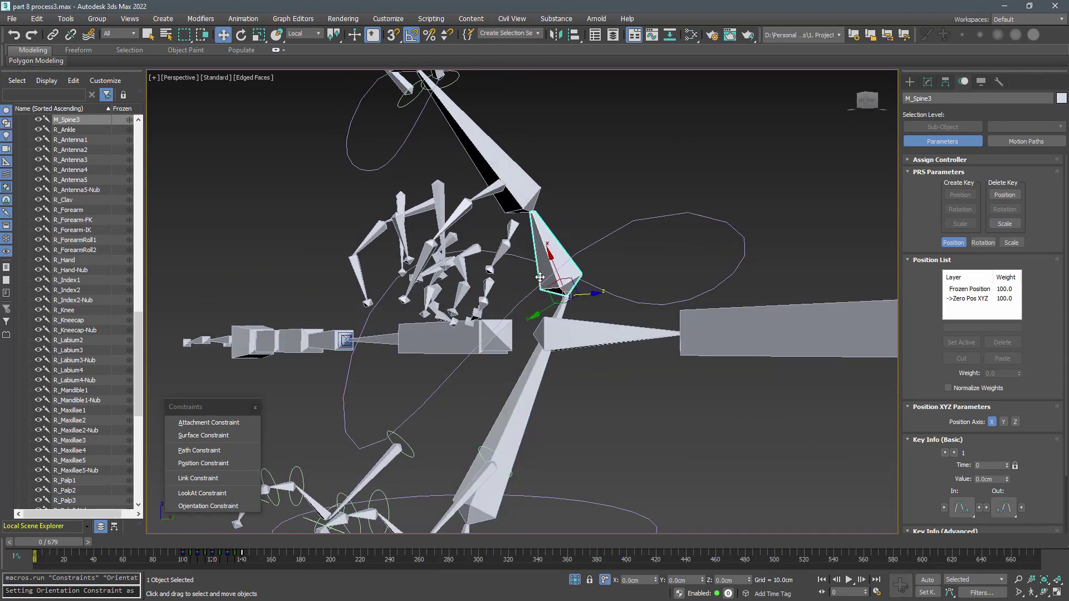
click(540, 277)
click(234, 478)
click(686, 213)
alt+middle_drag(686, 213, 519, 279)
click(493, 303)
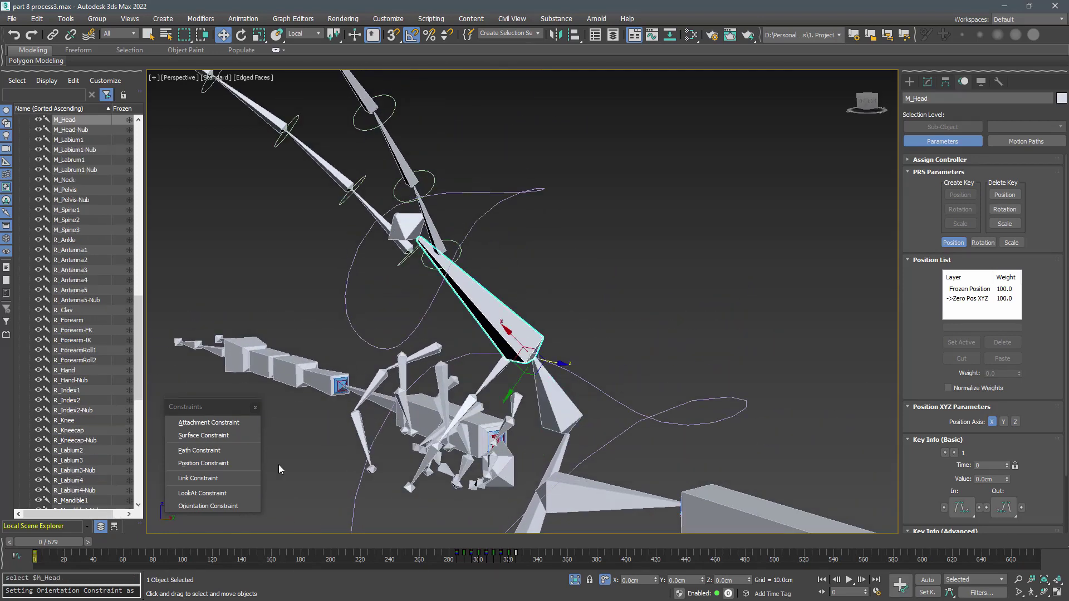
click(237, 506)
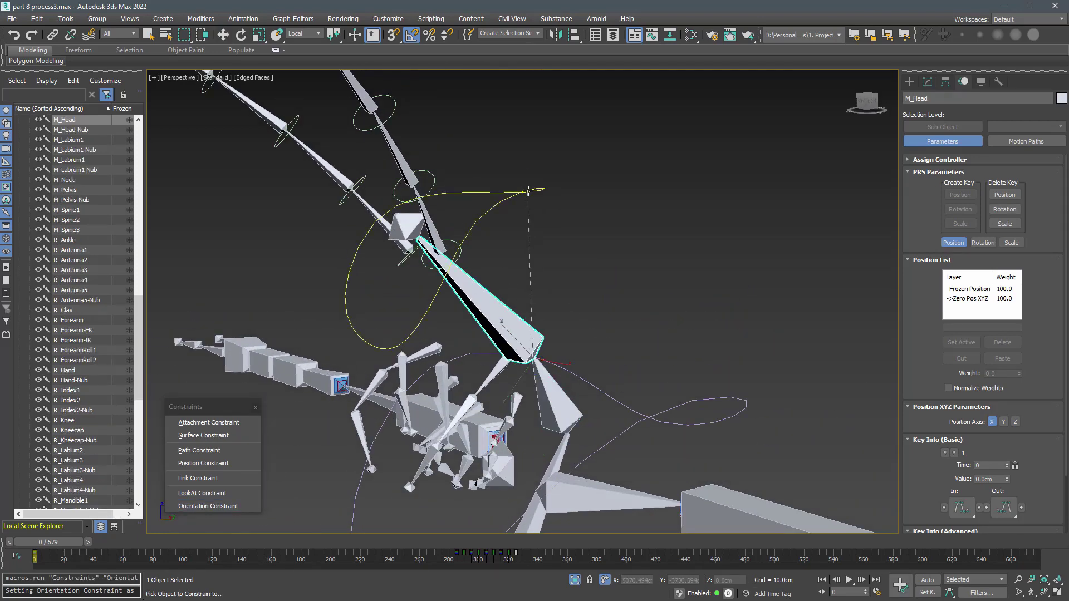
- Rotate the head and neck controls to test their bones, undoing each rotation
alt+middle_drag(593, 348, 579, 268)
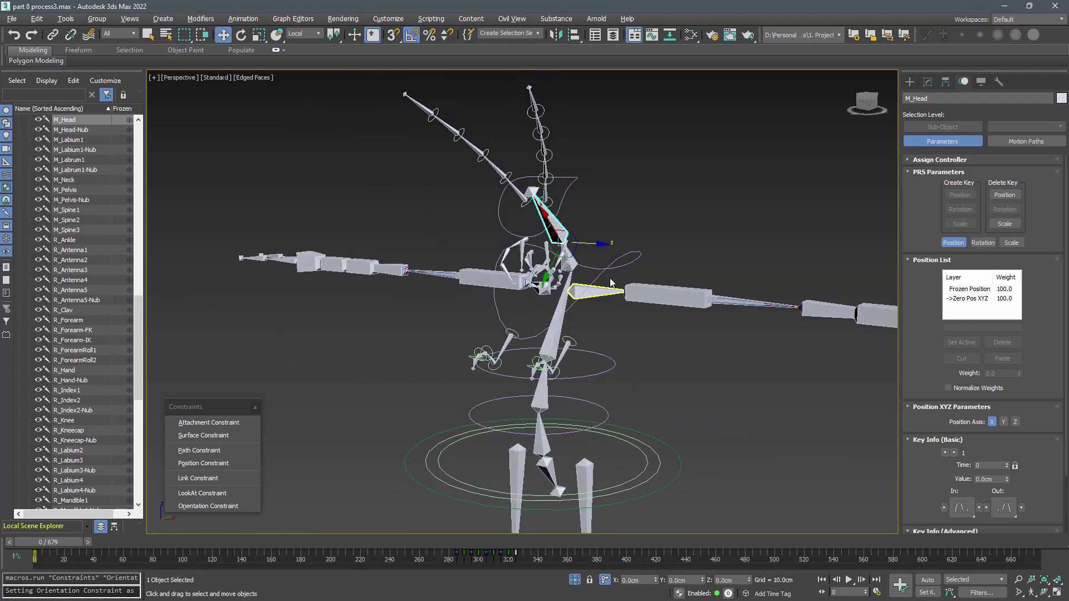
key(e)
drag(558, 230, 585, 272)
key(ctrl+z)
click(593, 268)
key(ctrl+z)
- Rotate M_Spine3_ctrl, M_Spine2_ctrl and M_Spine1_ctrl in turn to test the spine, undoing each rotation
click(615, 361)
drag(558, 361, 570, 363)
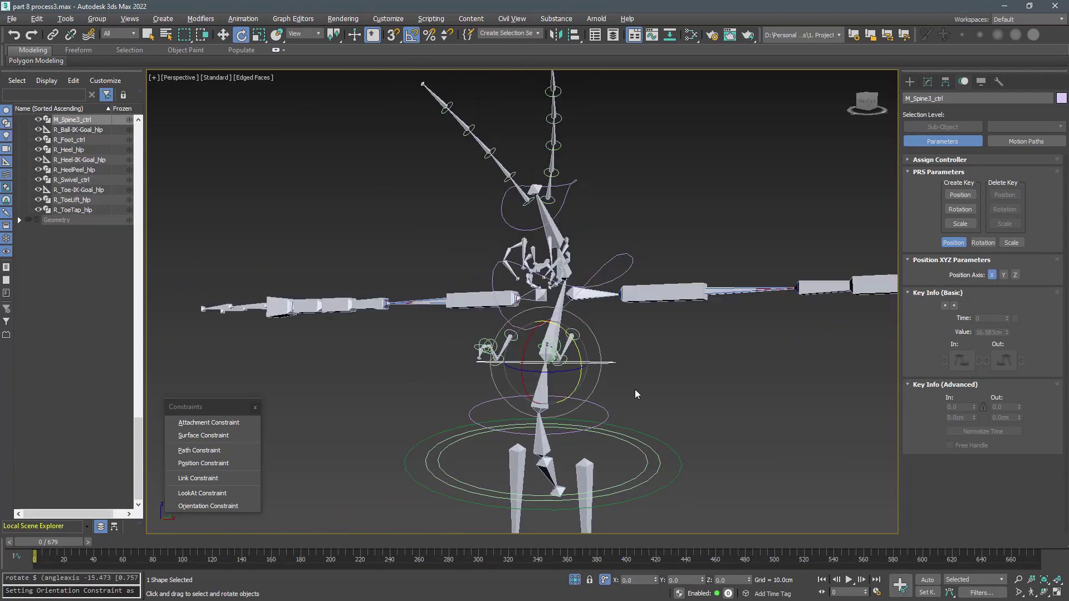
key(ctrl+z)
drag(614, 394, 593, 412)
mouse_move(569, 410)
mouse_down()
mouse_move(555, 407)
mouse_move(585, 403)
mouse_up()
key(ctrl+z)
drag(643, 447, 657, 381)
key(ctrl+z)
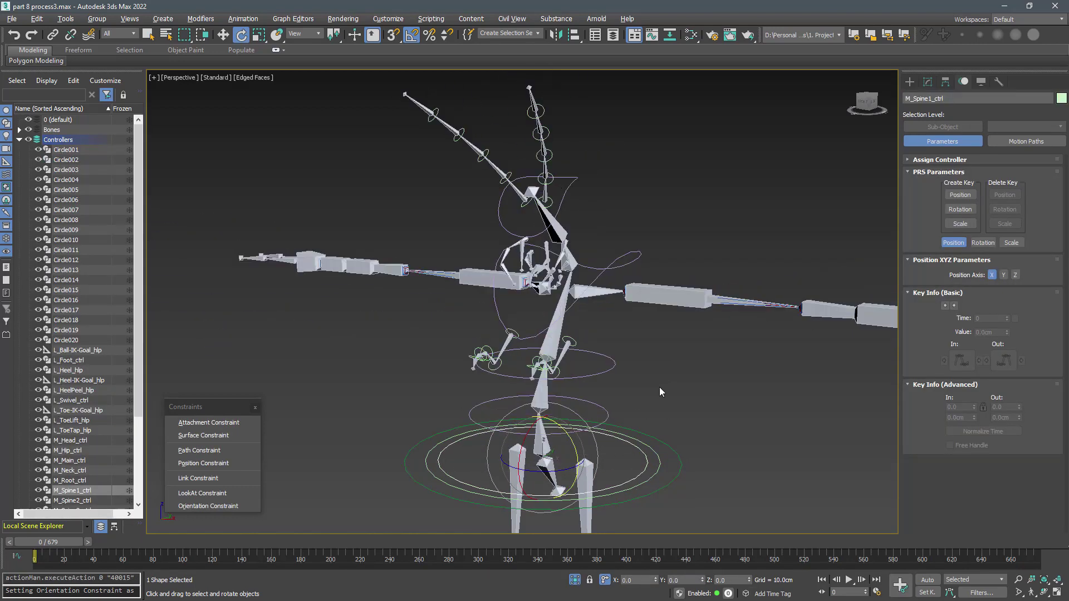
- Clear the selection and save the scene
click(660, 389)
key(ctrl+s)
- Orientation-constrain the L_Antenna1 bone to the control circle at its base
middle_drag(568, 305, 543, 357)
scroll(534, 273, up, 5)
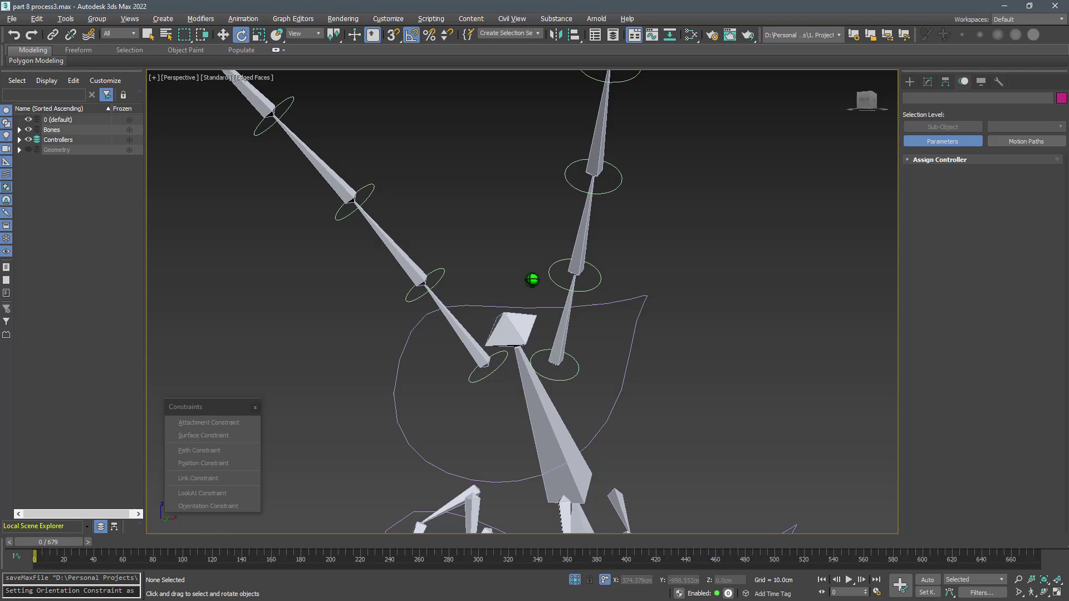
alt+middle_drag(532, 279, 577, 281)
click(576, 282)
drag(212, 413, 419, 262)
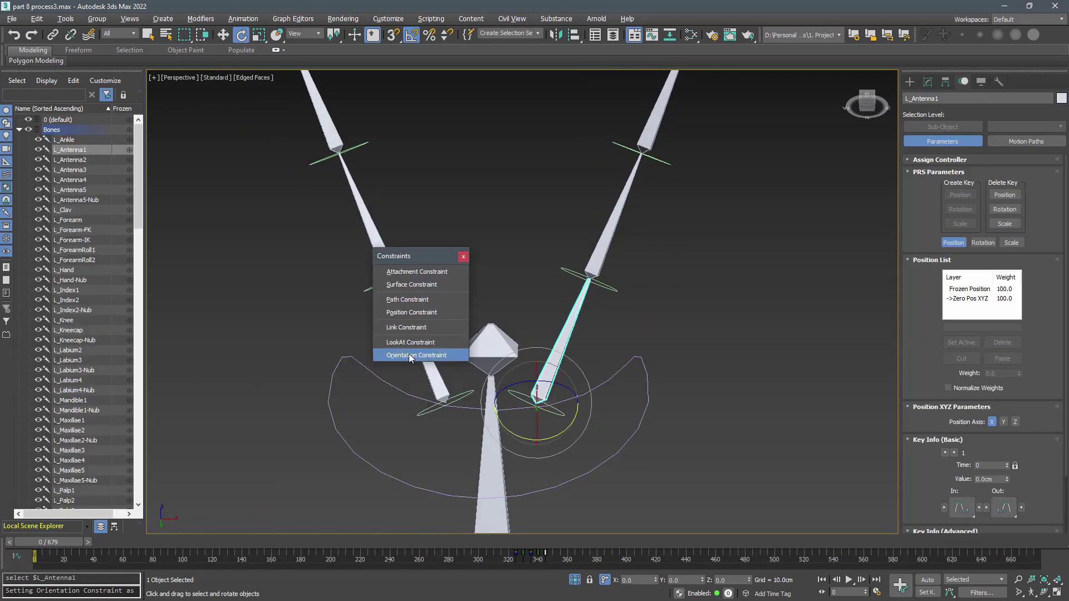
click(409, 354)
click(519, 397)
- Orientation-constrain the L_Antenna2 and L_Antenna3 bones to the control circles at their bases
middle_drag(558, 293, 522, 394)
click(563, 359)
click(455, 357)
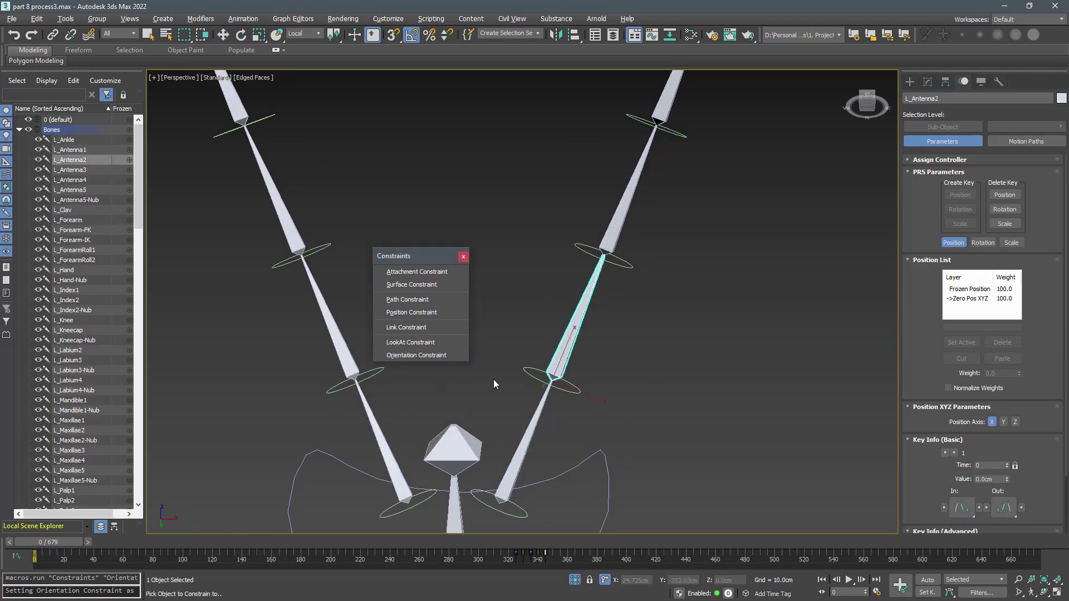
click(532, 373)
middle_drag(644, 204, 609, 308)
click(592, 313)
click(452, 361)
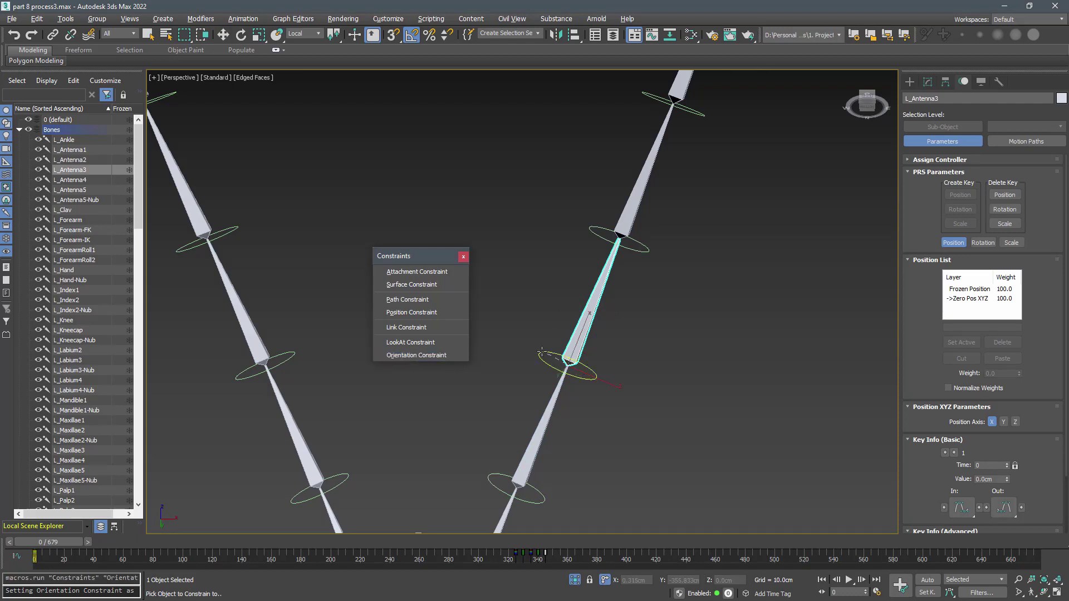
click(541, 352)
- Orientation-constrain the L_Antenna4 and L_Antenna5 bones to the control circles at their bases
middle_drag(614, 262, 570, 399)
click(583, 366)
click(449, 360)
click(549, 366)
middle_drag(597, 249, 566, 336)
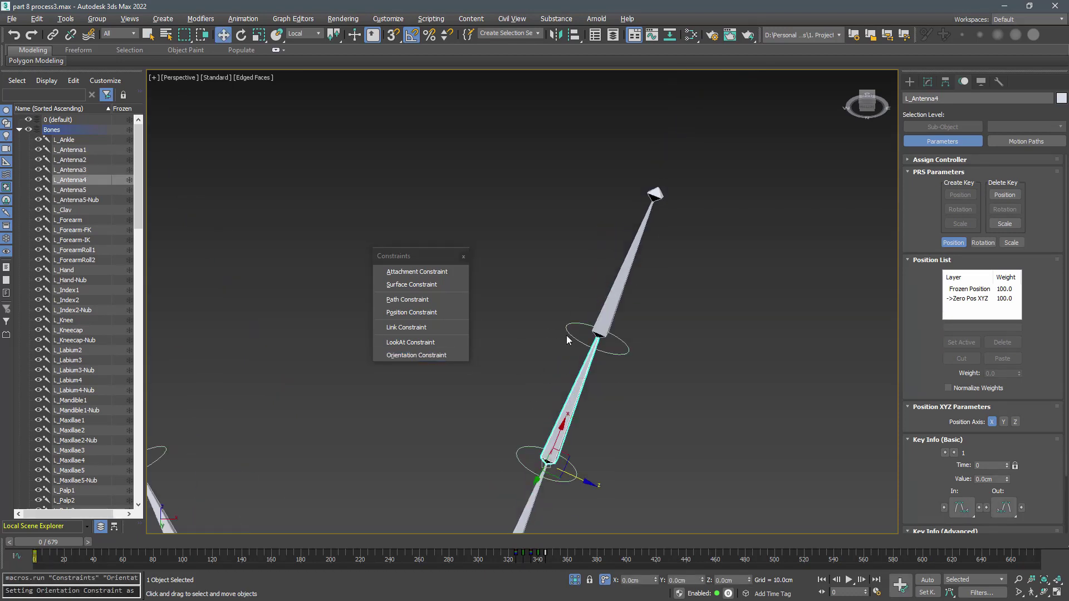
click(607, 314)
click(452, 357)
click(568, 335)
- Orientation-constrain the R_Antenna1 and R_Antenna2 bones to the control circles at their bases
mouse_move(396, 436)
middle_down()
mouse_move(436, 432)
mouse_move(653, 276)
middle_up()
mouse_move(501, 480)
middle_down()
mouse_move(548, 345)
mouse_move(533, 259)
middle_up()
drag(563, 387, 520, 404)
click(456, 357)
click(558, 470)
click(515, 313)
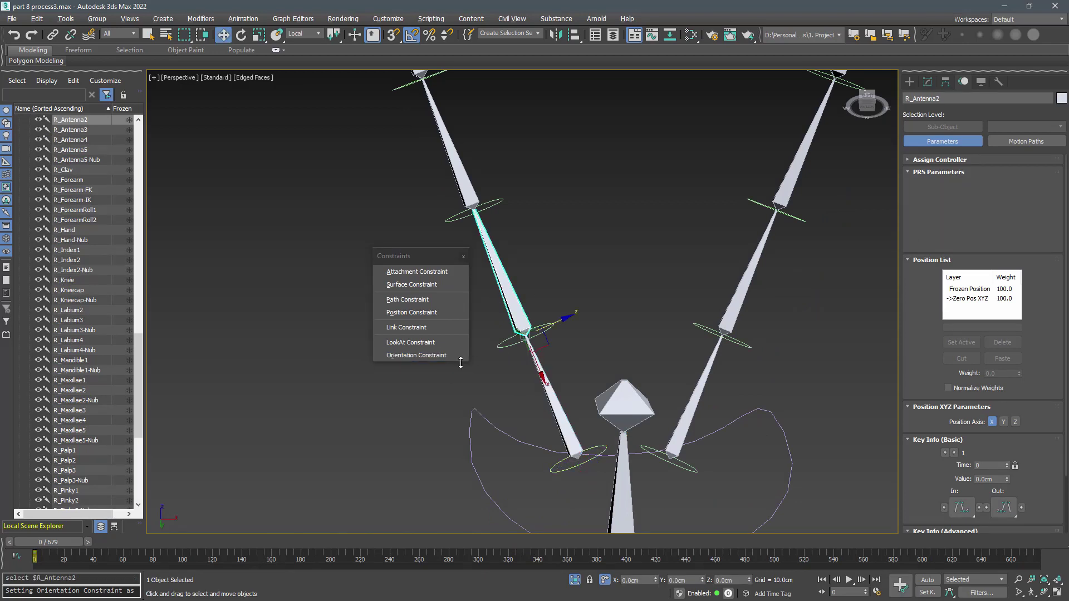
click(460, 358)
click(502, 346)
- Orientation-constrain the R_Antenna3 and R_Antenna4 bones to the control circles at their bases
middle_drag(501, 278, 592, 376)
click(557, 287)
click(462, 357)
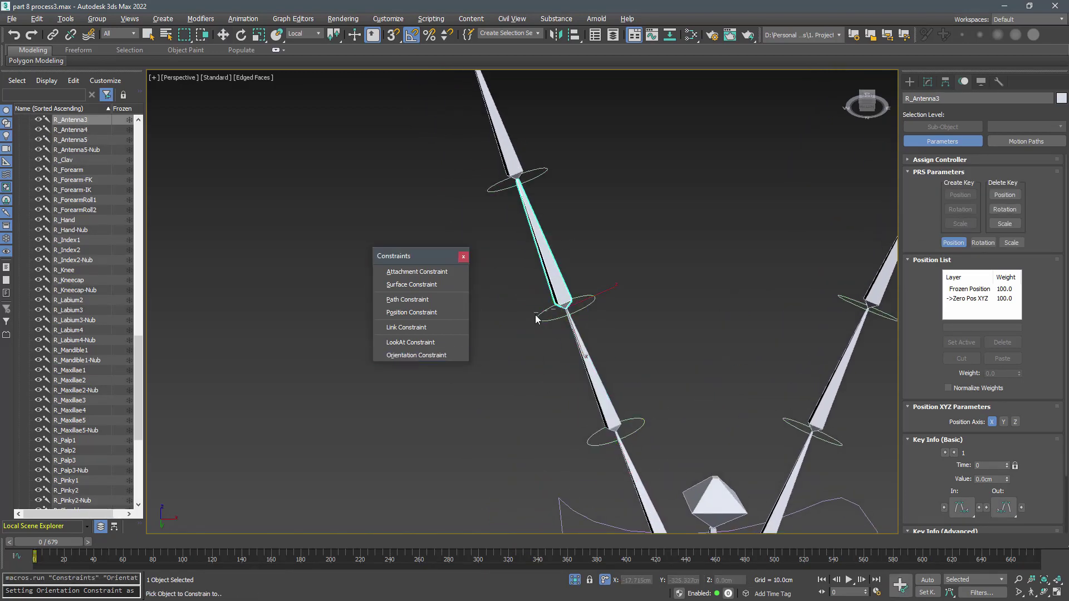
click(539, 317)
middle_drag(534, 281, 587, 406)
drag(579, 241, 531, 268)
click(460, 357)
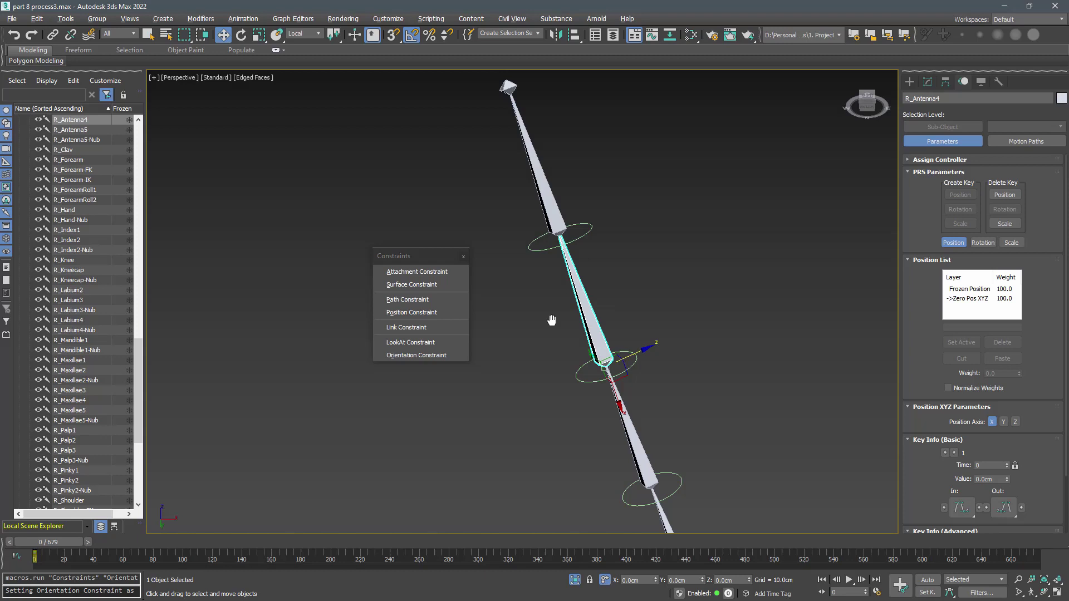
- Orientation-constrain the R_Antenna5 bone to the last control circle on that antenna
middle_drag(552, 321, 573, 387)
drag(585, 238, 539, 263)
click(417, 356)
click(563, 317)
- Orientation-constrain the first bone of the left tentacle to the control circle at its base
middle_drag(695, 489, 615, 320)
scroll(615, 320, down, 1)
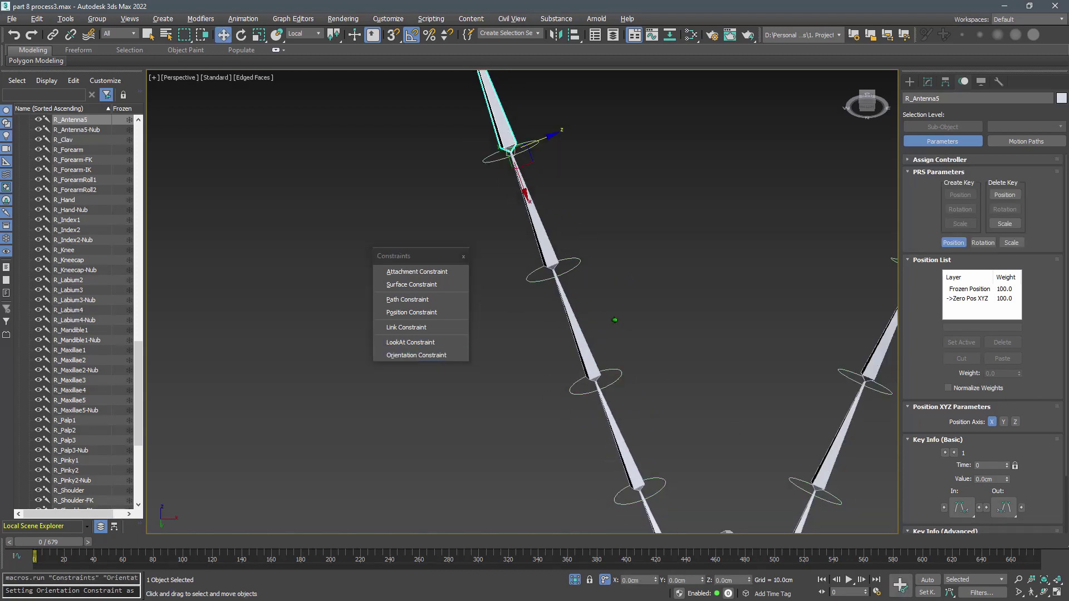
scroll(614, 320, down, 3)
middle_drag(708, 411, 585, 300)
scroll(584, 279, down, 3)
scroll(647, 379, up, 4)
alt+middle_drag(665, 339, 693, 356)
click(663, 418)
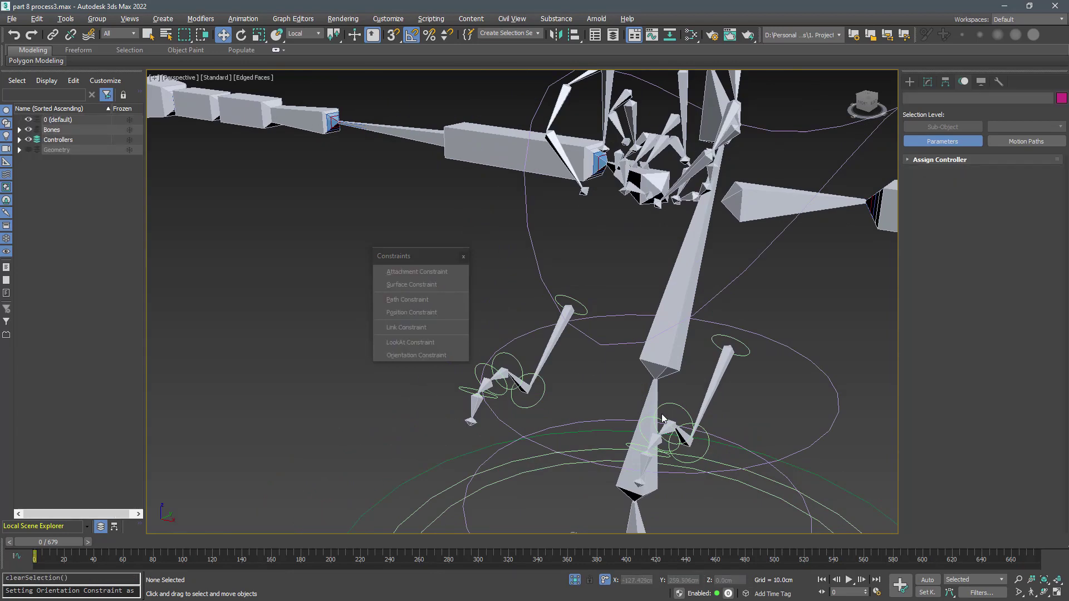
click(703, 411)
click(739, 341)
- Orientation-constrain the L_Tentacle2 bone to the control circle around its base joint
alt+middle_drag(710, 404, 612, 350)
scroll(660, 375, up, 4)
click(646, 398)
click(444, 359)
click(664, 455)
key(q)
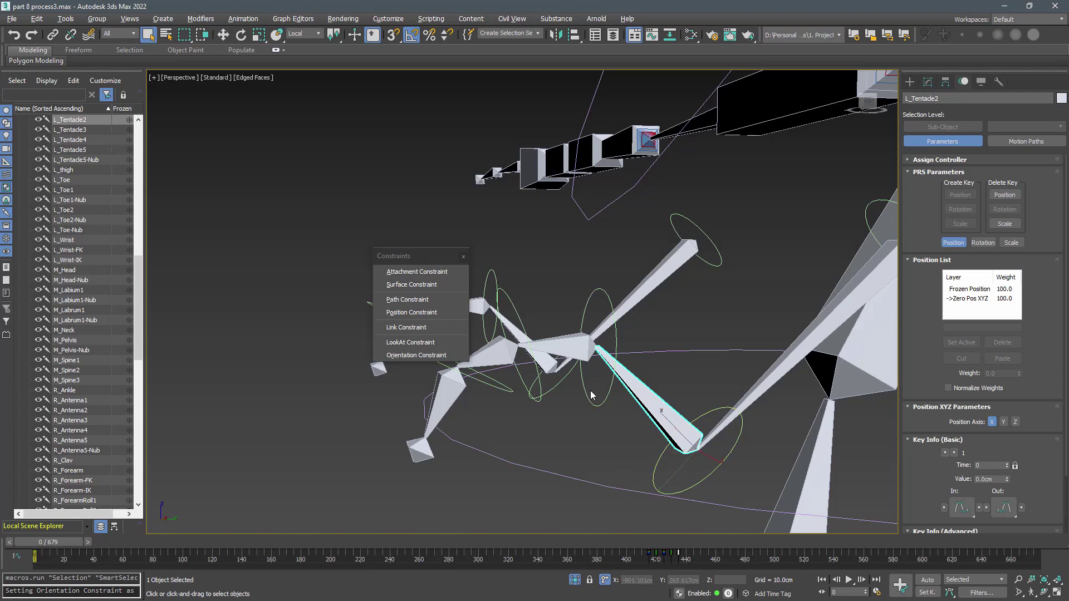
- Orientation-constrain the L_Tentacle3, L_Tentacle4 and L_Tentacle5 bones to their matching control circles
click(592, 396)
click(548, 348)
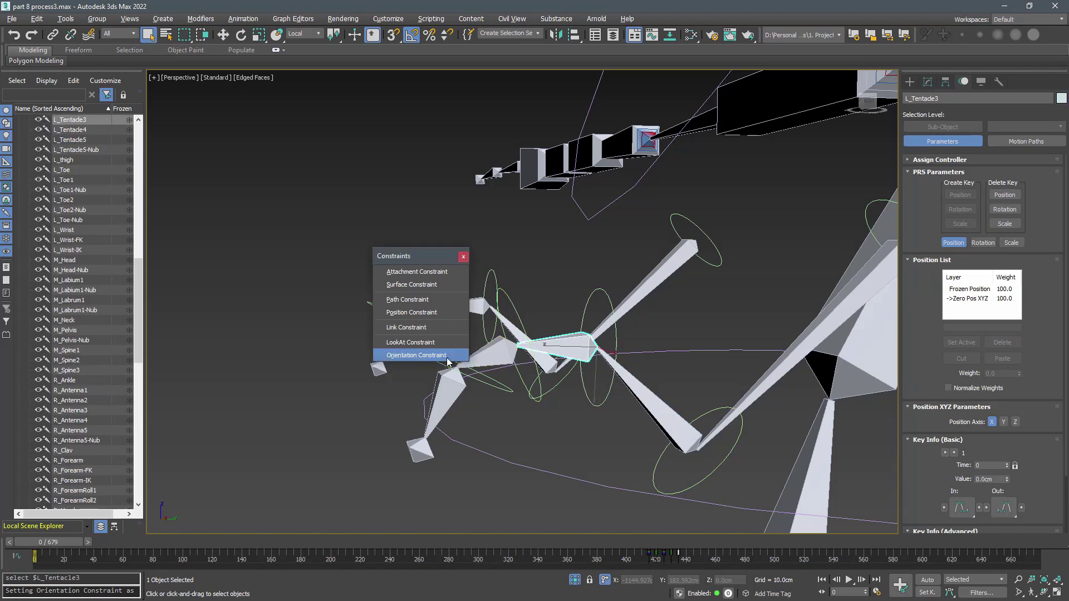
alt+middle_drag(597, 290, 549, 393)
key(Page_Down)
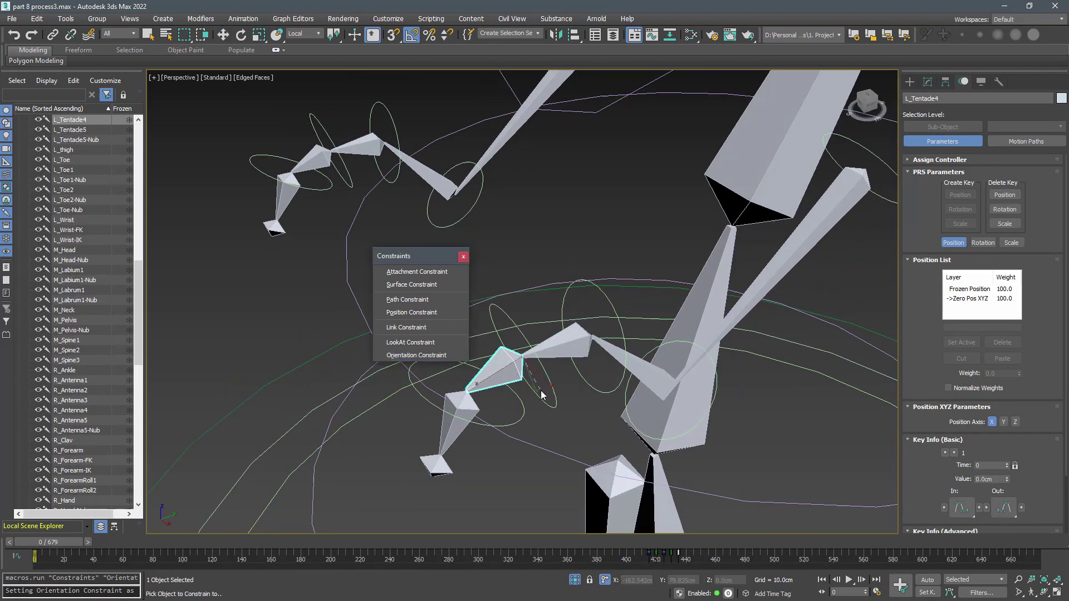
click(449, 439)
click(416, 355)
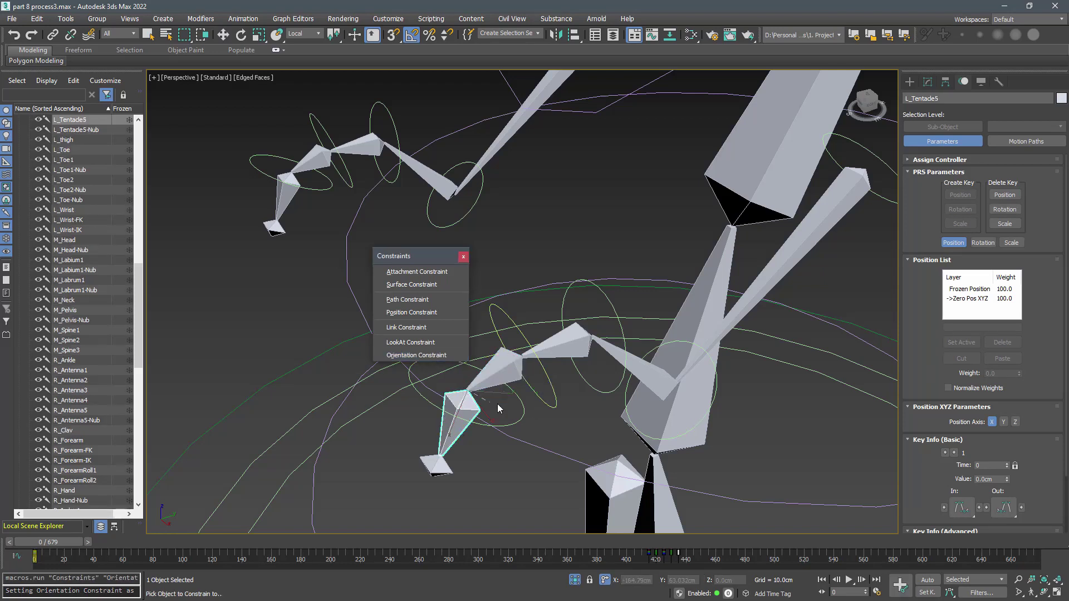
- Orientation-constrain the first right tentacle bone and R_Tentacle2 to the control circles at their bases
alt+middle_drag(389, 428, 371, 267)
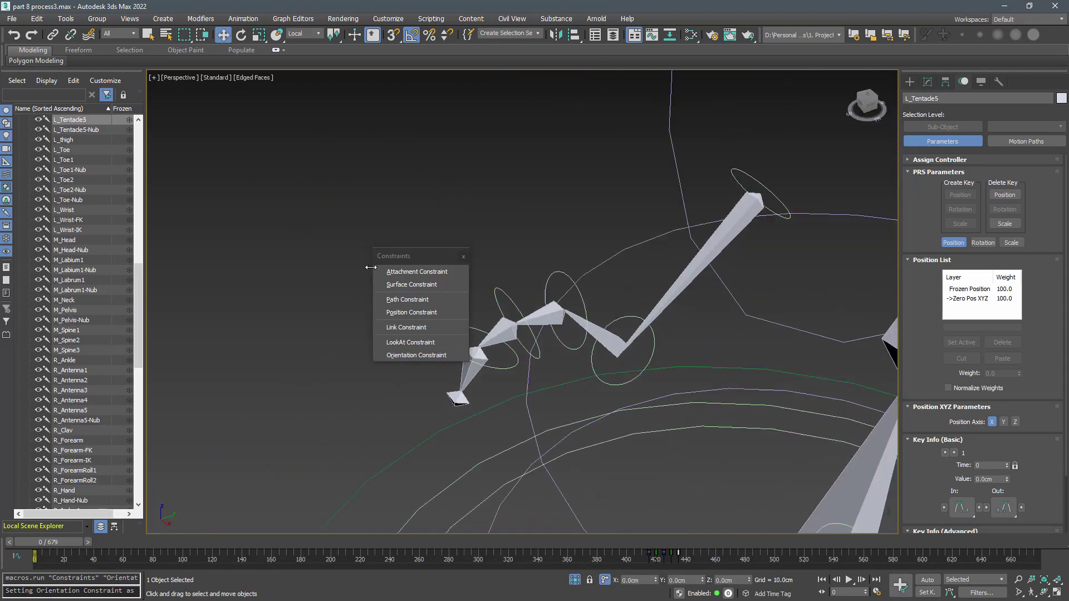
click(669, 305)
click(443, 355)
click(602, 341)
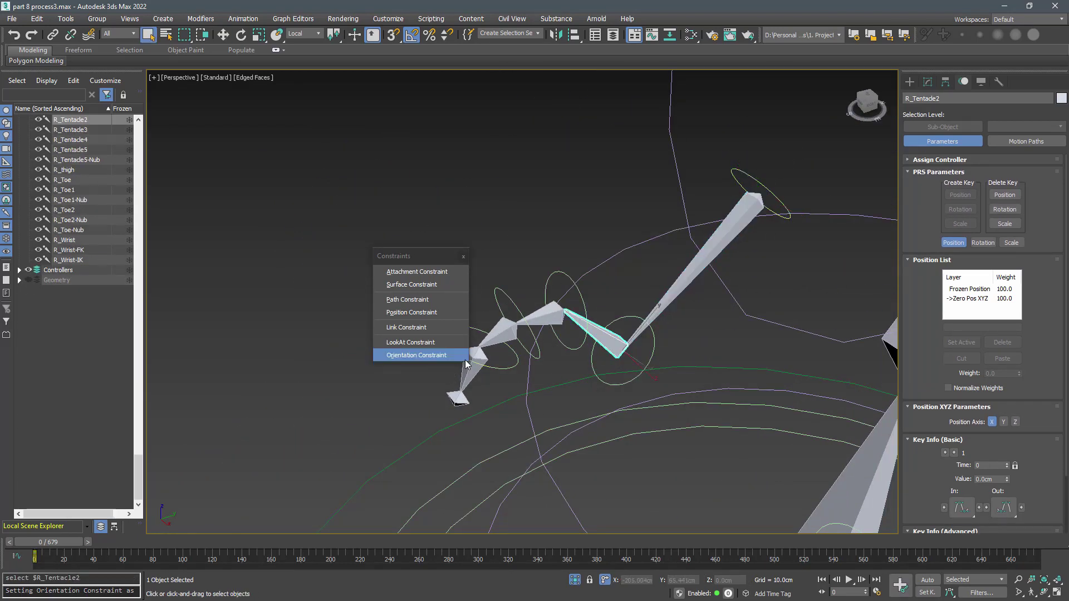
click(454, 356)
click(596, 371)
- Orientation-constrain the R_Tentacle3, R_Tentacle4 and R_Tentacle5 bones to their matching circles, and clear the selection
click(544, 319)
key(Page_Down)
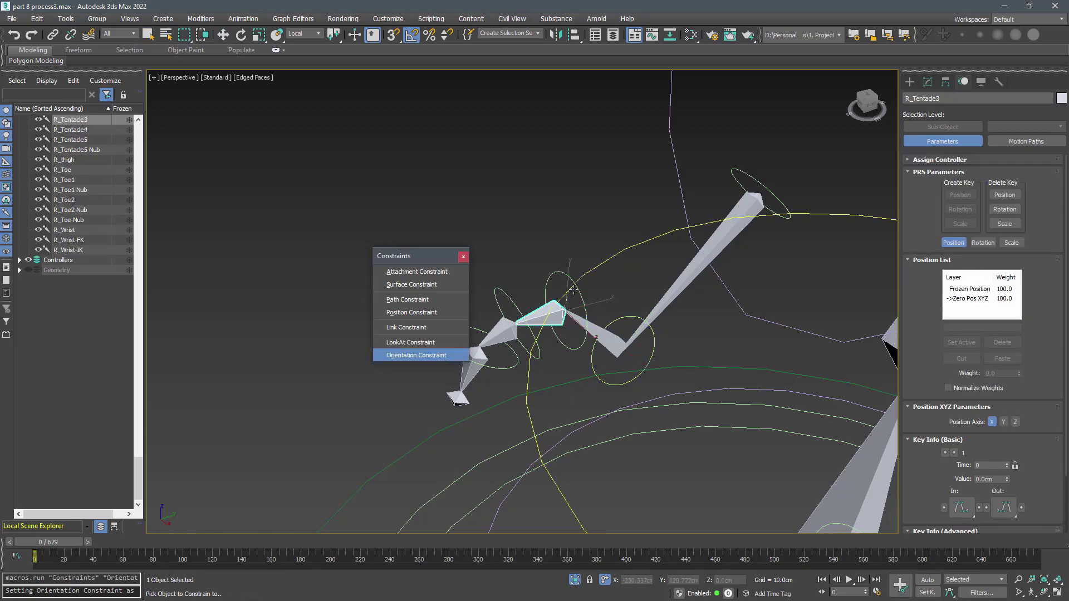
key(Page_Down)
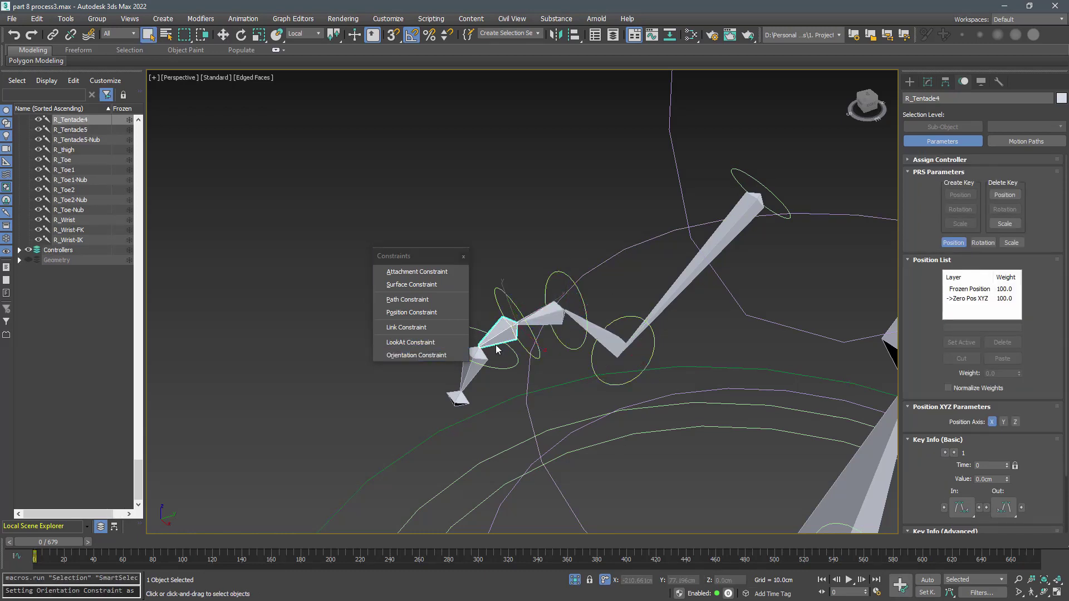
key(Page_Down)
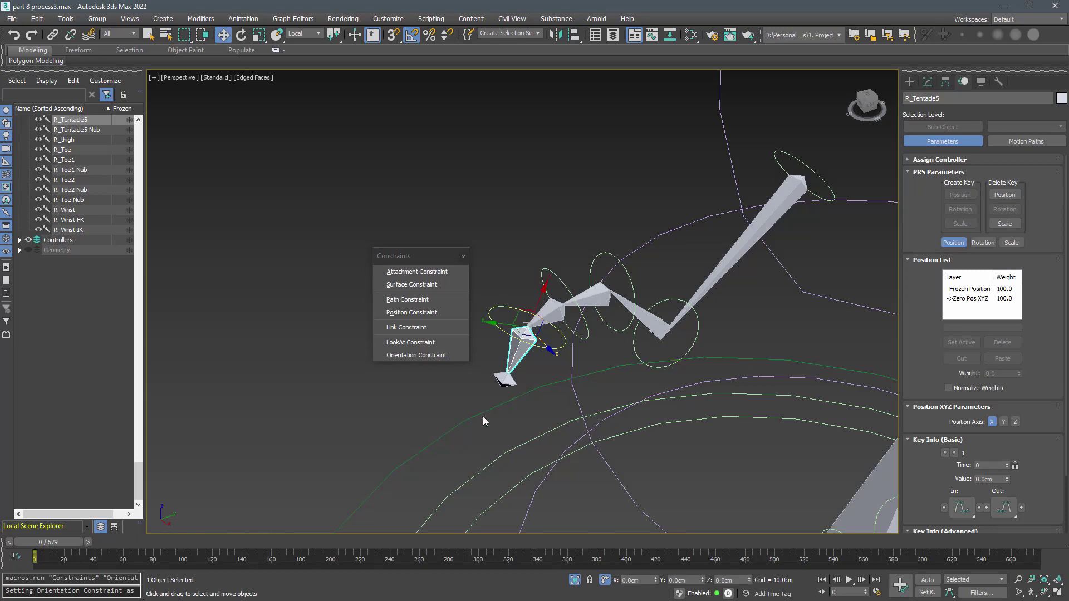
click(474, 383)
- Move M_Main_ctrl to test how the body and legs follow, and undo the move
scroll(571, 256, down, 12)
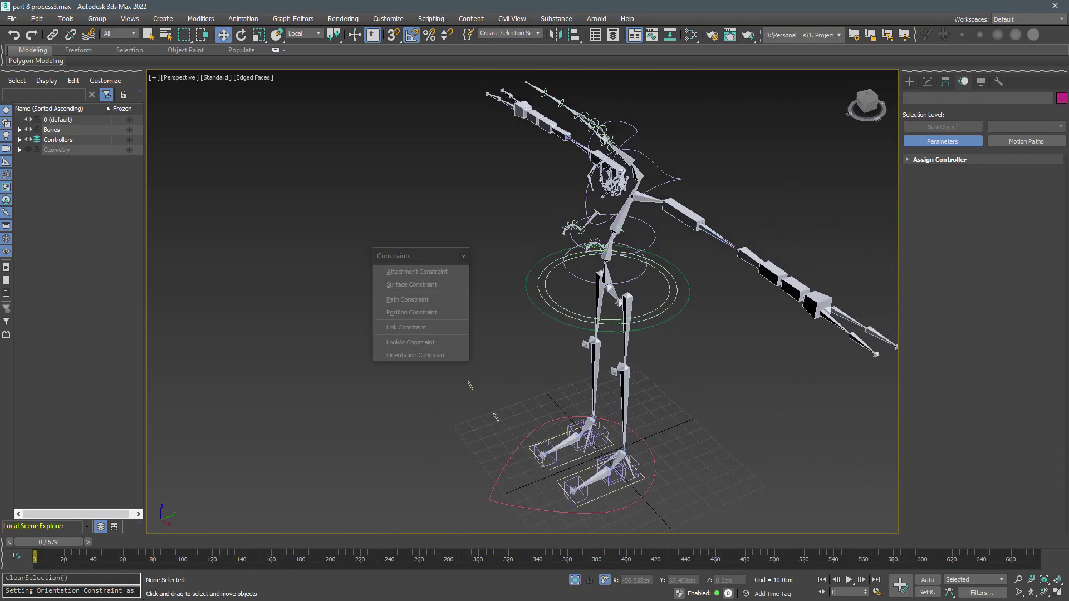
alt+middle_drag(658, 392, 662, 364)
drag(695, 284, 680, 305)
key(w)
alt+middle_drag(613, 301, 630, 289)
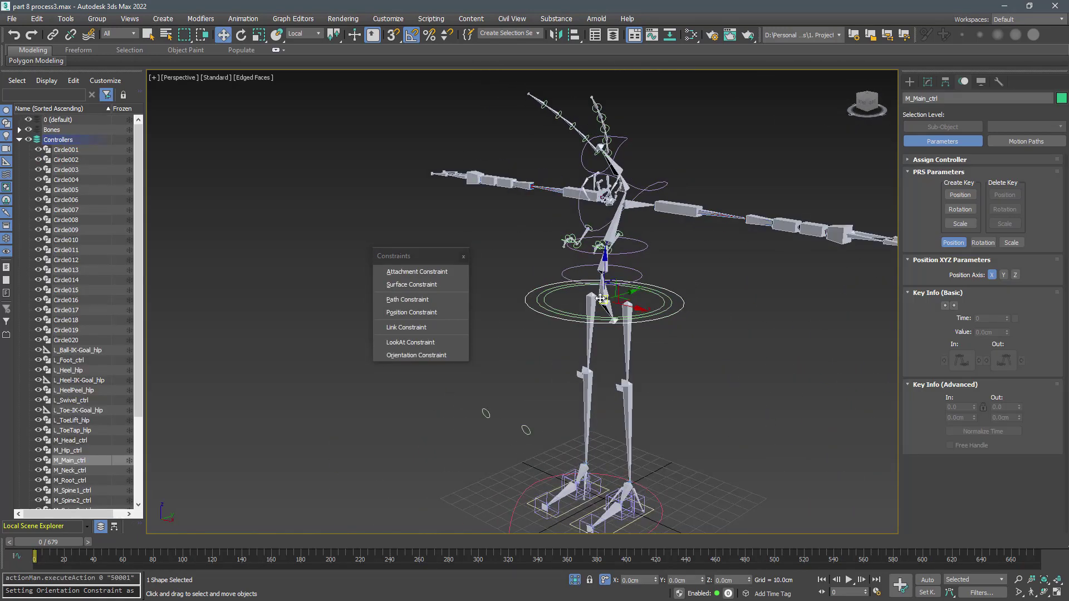
drag(611, 294, 584, 330)
alt+middle_drag(635, 371, 612, 429)
- Test L_Swivel_ctrl and the right leg's swivel control, undo the changes and clear the selection
click(588, 430)
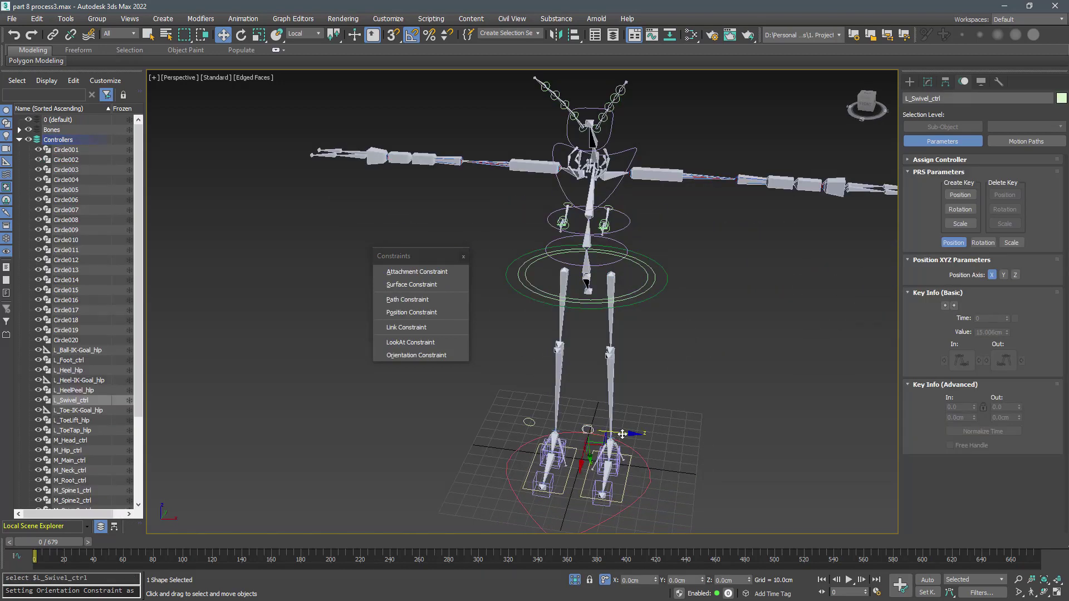
click(529, 422)
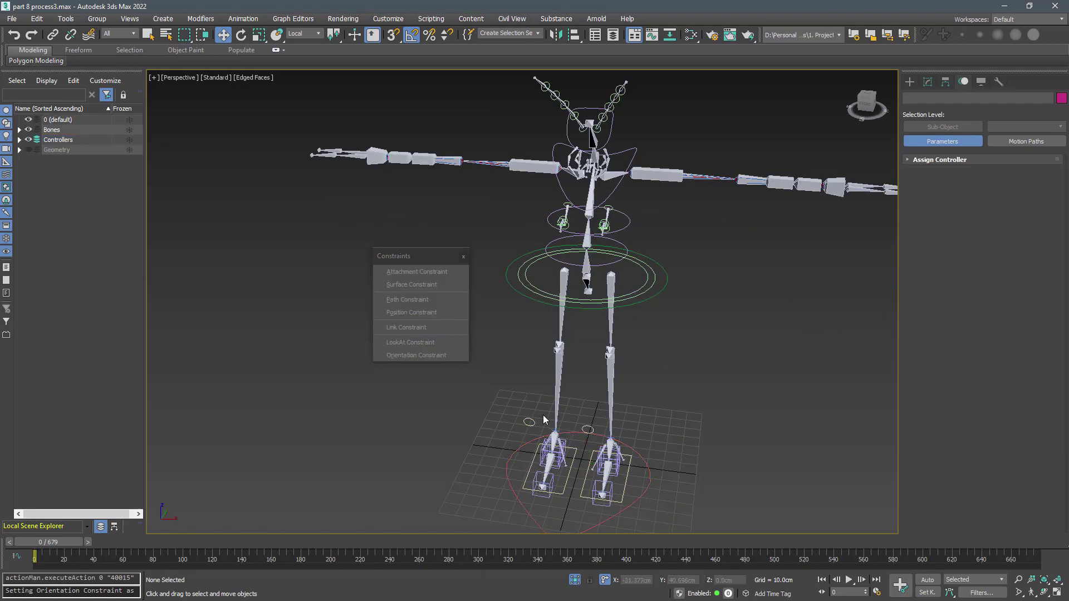
click(690, 379)
- Move the floating Constraints palette clear of the rig and unhide the Geometry layer
alt+middle_drag(690, 380, 632, 375)
scroll(669, 384, down, 1)
drag(420, 258, 298, 249)
middle_drag(444, 336, 418, 342)
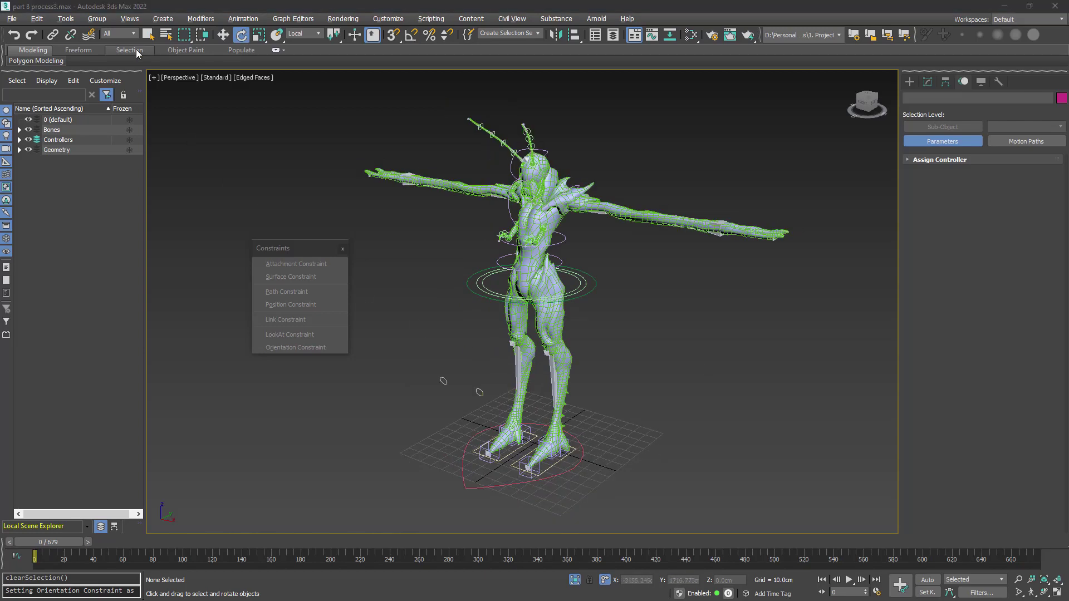
- Limit the selection filter to Shapes, then select all the controller shapes and isolate them
click(126, 32)
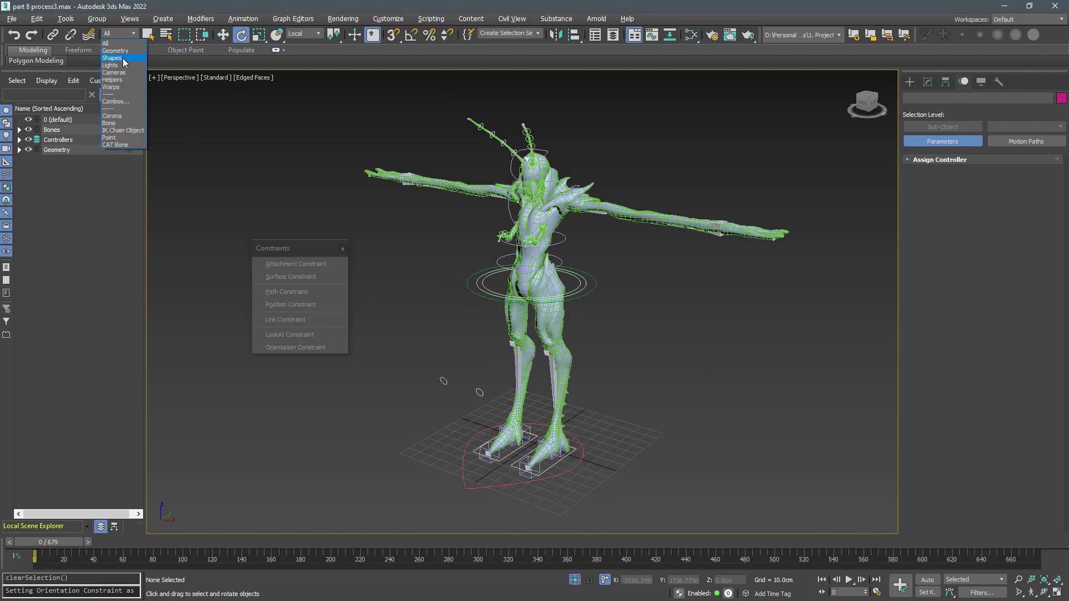
click(117, 57)
drag(795, 522, 799, 522)
key(alt+q)
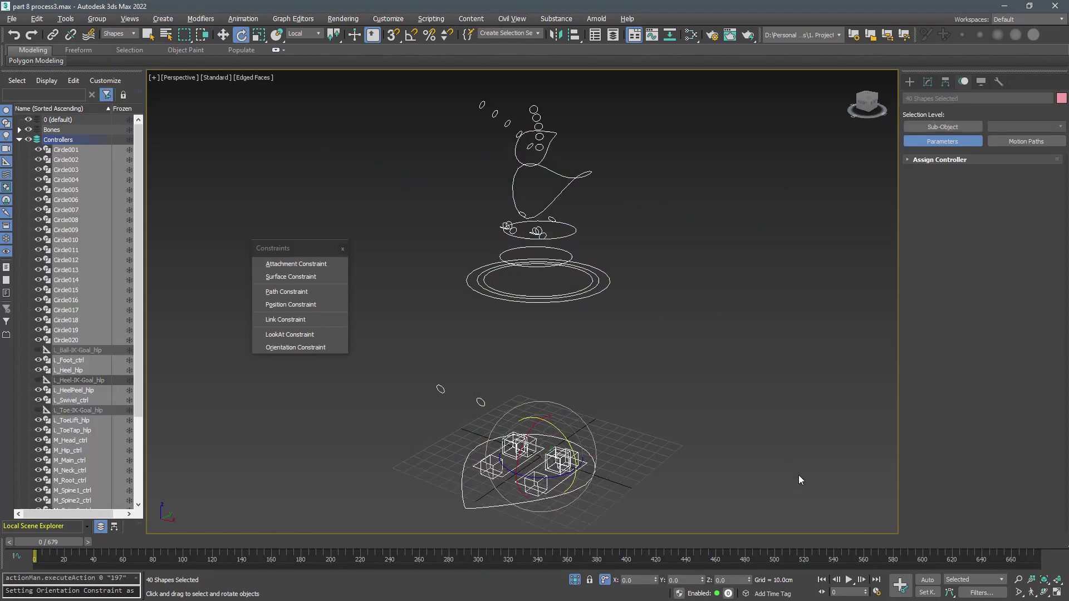
- Reselect all the isolated controller shapes and open the transform and pose commands for them
click(754, 430)
alt+middle_drag(691, 408, 759, 411)
key(ctrl+a)
alt+right_click(638, 210)
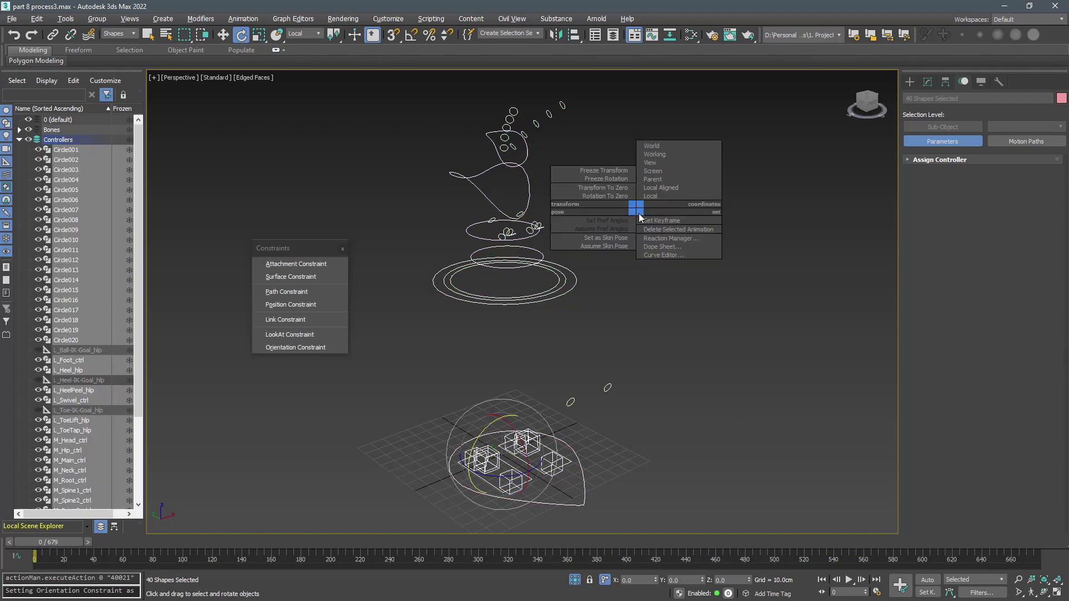